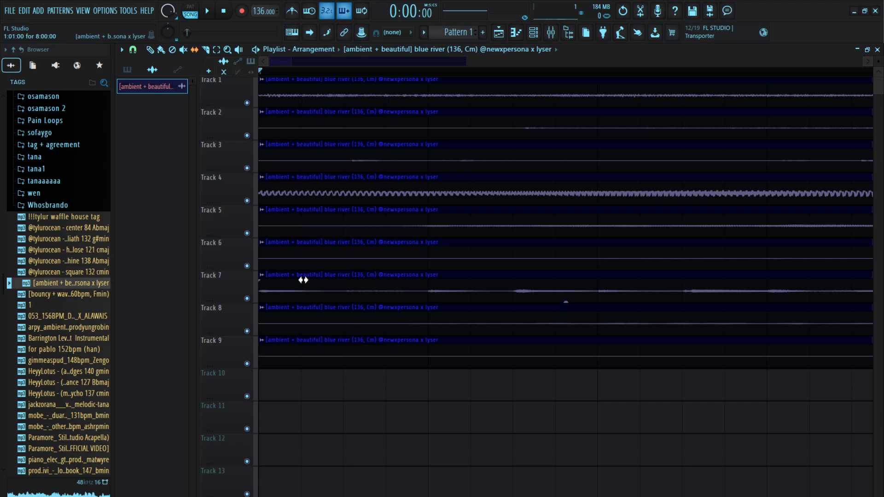
Solo Tracks 5, 6 and 8 one after another and briefly play each to hear its stem
{"action": "right_click", "coordinate": [248, 233]}
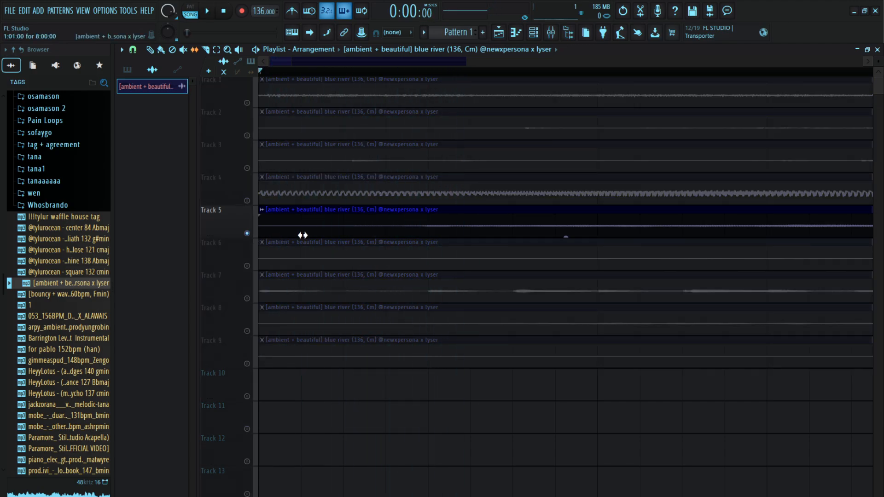
{"action": "right_click", "coordinate": [247, 266]}
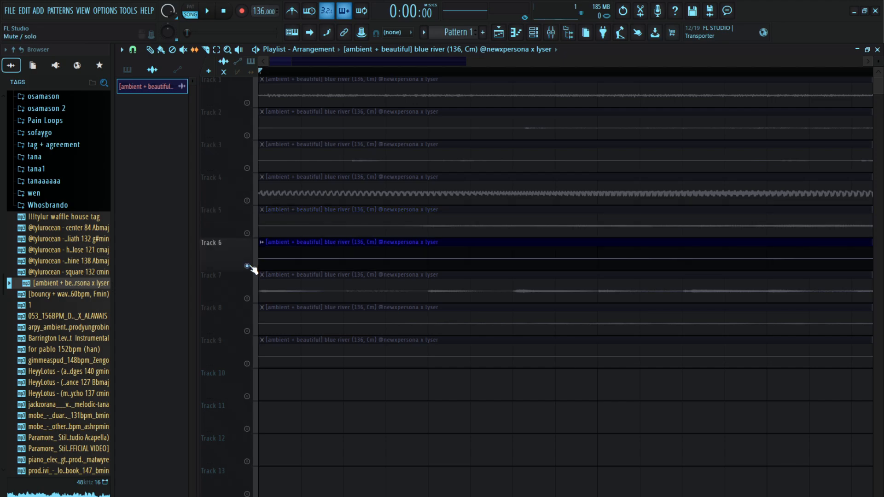
{"action": "key", "text": "space"}
{"action": "key", "text": "space"}
{"action": "right_click", "coordinate": [248, 265]}
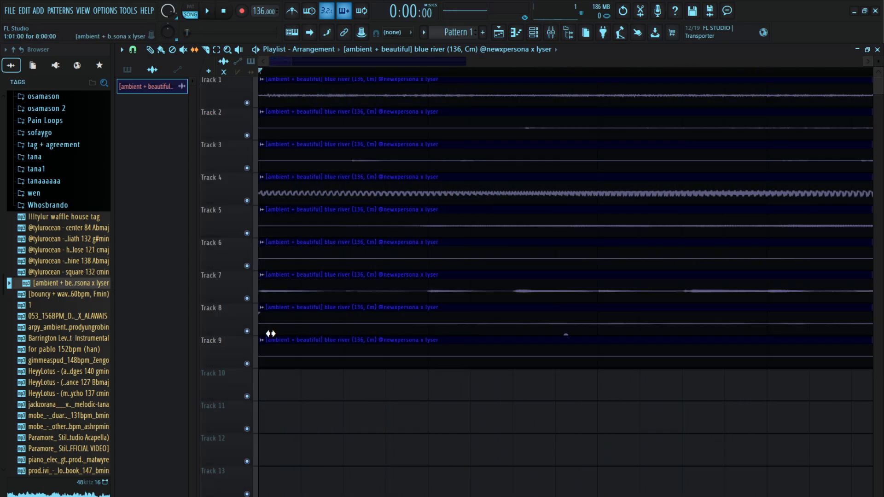
{"action": "right_click", "coordinate": [248, 332]}
Audition Tracks 8 and 9 in solo, letting Track 9 play through its first bars
{"action": "key", "text": "space"}
{"action": "key", "text": "space"}
{"action": "right_click", "coordinate": [248, 364]}
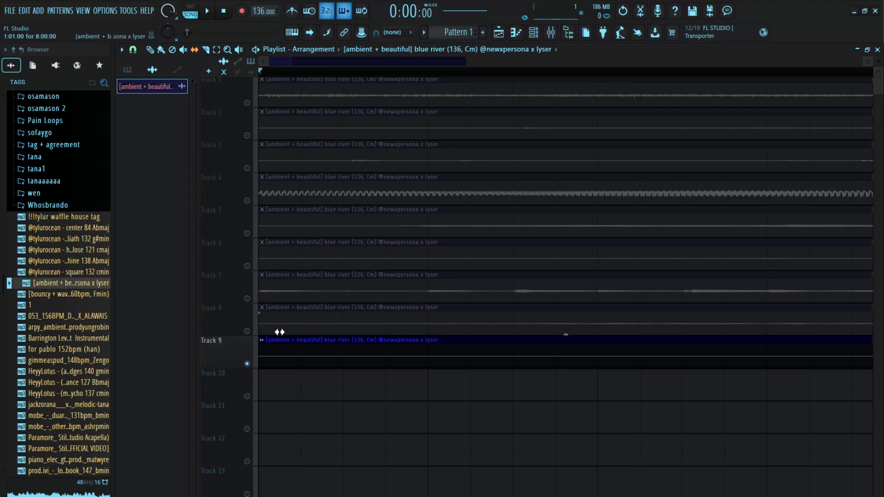
{"action": "right_click", "coordinate": [248, 332]}
{"action": "key", "text": "space"}
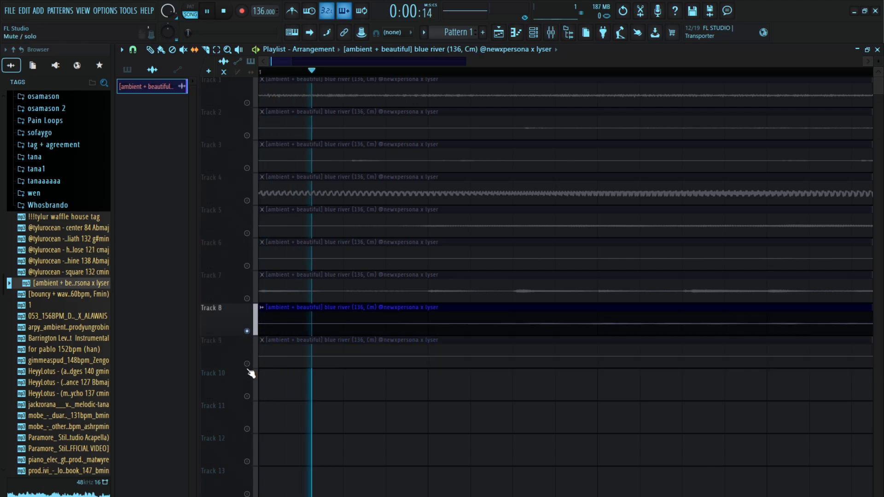
{"action": "key", "text": "space"}
{"action": "right_click", "coordinate": [247, 364]}
{"action": "key", "text": "space"}
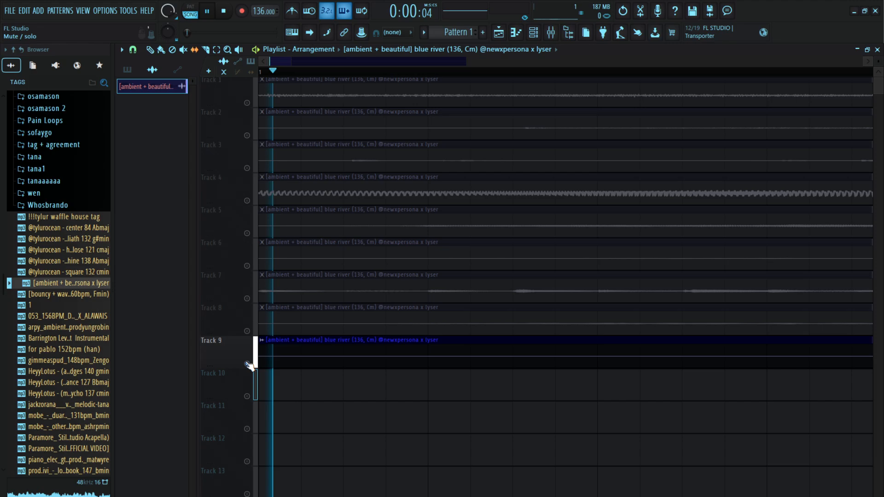
{"action": "scroll", "coordinate": [434, 79], "scroll_direction": "down", "scroll_amount": 6}
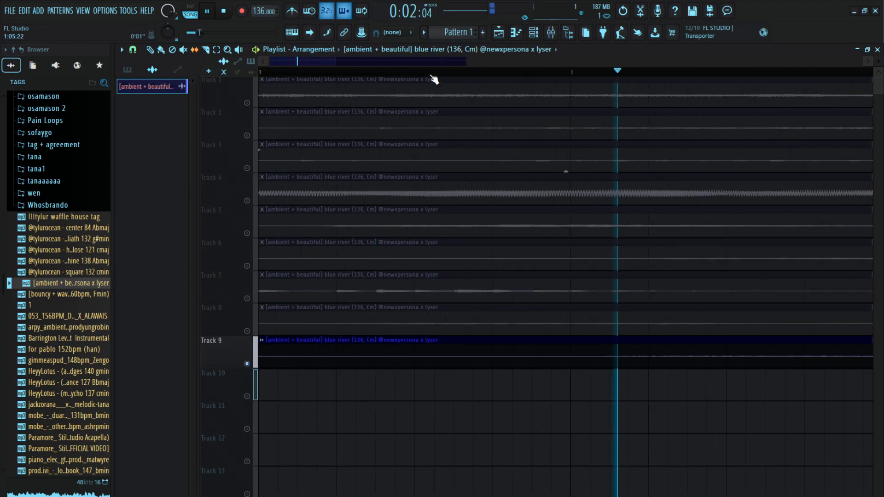
{"action": "scroll", "coordinate": [434, 78], "scroll_direction": "down", "scroll_amount": 3}
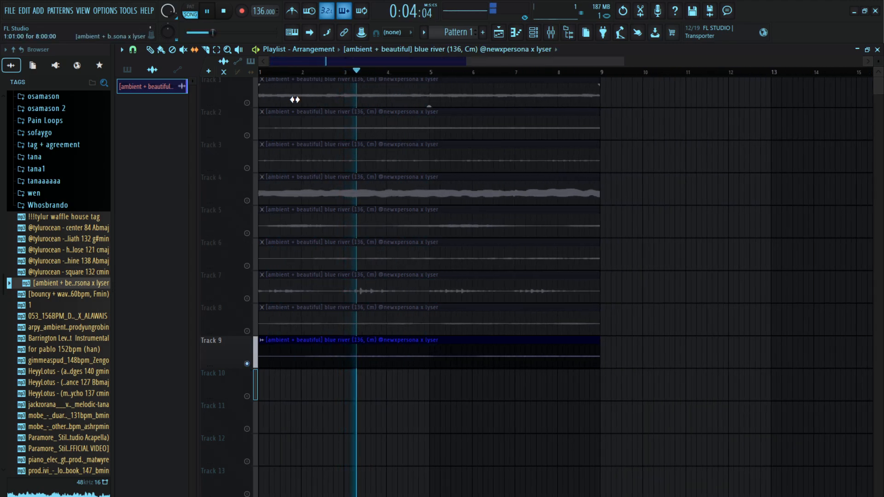
Solo and play the stems on Tracks 1, 2 and 3 in turn from the start
{"action": "key", "text": "space"}
{"action": "right_click", "coordinate": [247, 103]}
{"action": "key", "text": "space"}
{"action": "scroll", "coordinate": [286, 78], "scroll_direction": "up", "scroll_amount": 7}
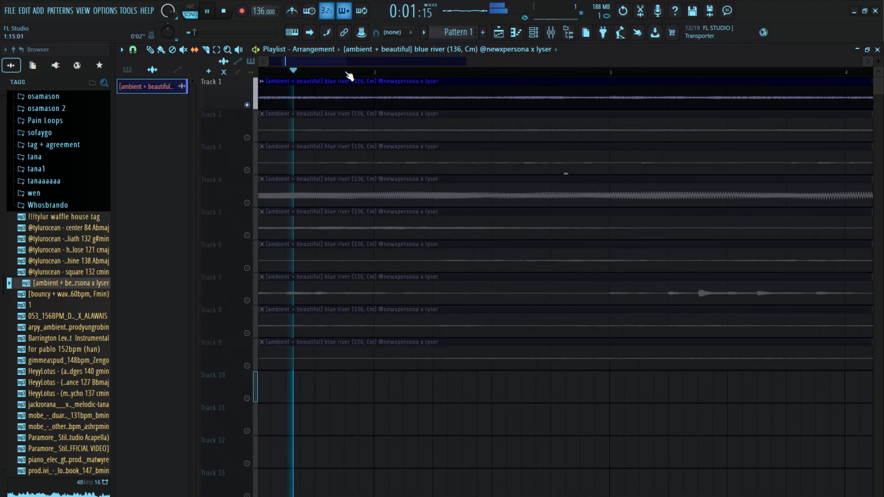
{"action": "right_click", "coordinate": [247, 137]}
{"action": "key", "text": "space"}
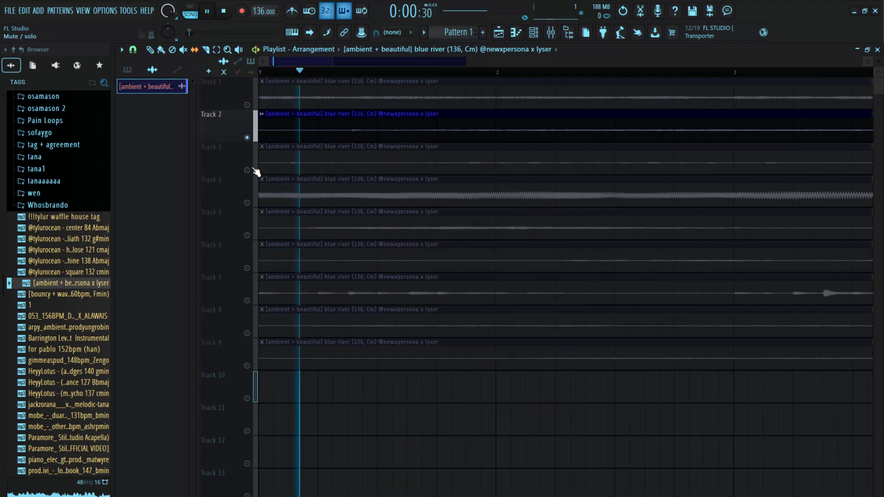
{"action": "right_click", "coordinate": [248, 170]}
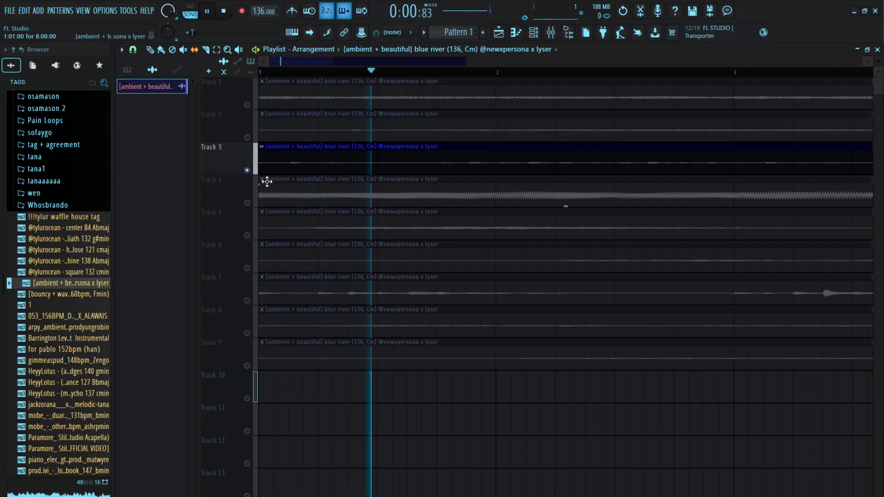
Audition Tracks 4 and 5 in solo, then restore playback of all tracks
{"action": "key", "text": "space"}
{"action": "right_click", "coordinate": [248, 203]}
{"action": "key", "text": "space"}
{"action": "key", "text": "space"}
{"action": "right_click", "coordinate": [248, 237]}
{"action": "key", "text": "space"}
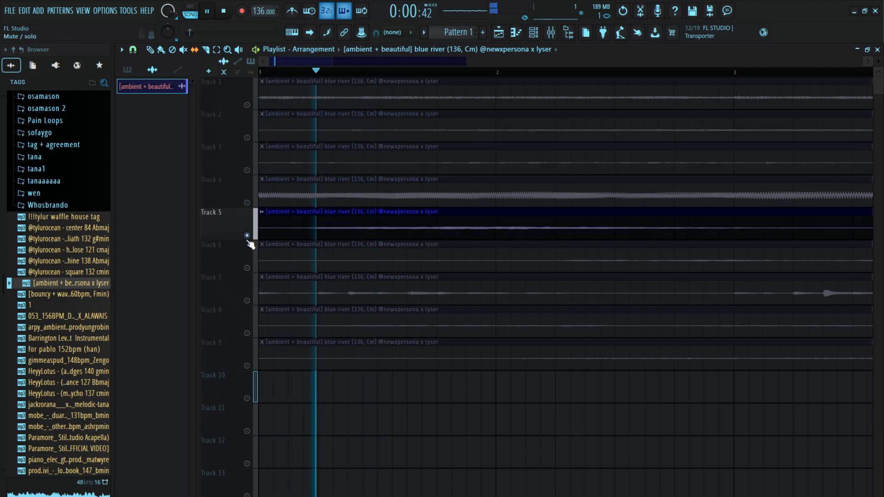
{"action": "key", "text": "space"}
{"action": "right_click", "coordinate": [248, 236]}
{"action": "key", "text": "space"}
{"action": "scroll", "coordinate": [336, 76], "scroll_direction": "down", "scroll_amount": 5}
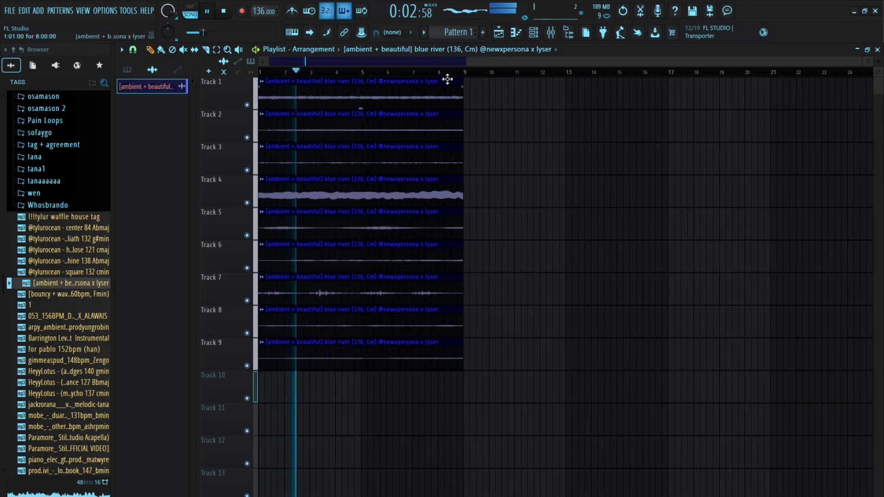
Select all nine stem clips and duplicate them four times so the loop runs until bar 41
{"action": "left_click", "coordinate": [445, 73]}
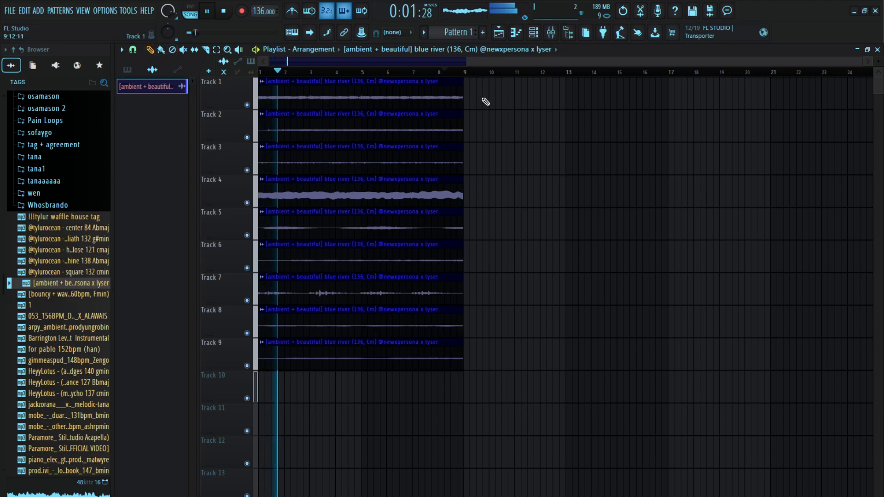
{"action": "key", "text": "ctrl+a"}
{"action": "key", "text": "ctrl+b"}
{"action": "key", "text": "ctrl+b"}
{"action": "key", "text": "ctrl+b"}
{"action": "scroll", "coordinate": [483, 79], "scroll_direction": "down", "scroll_amount": 2}
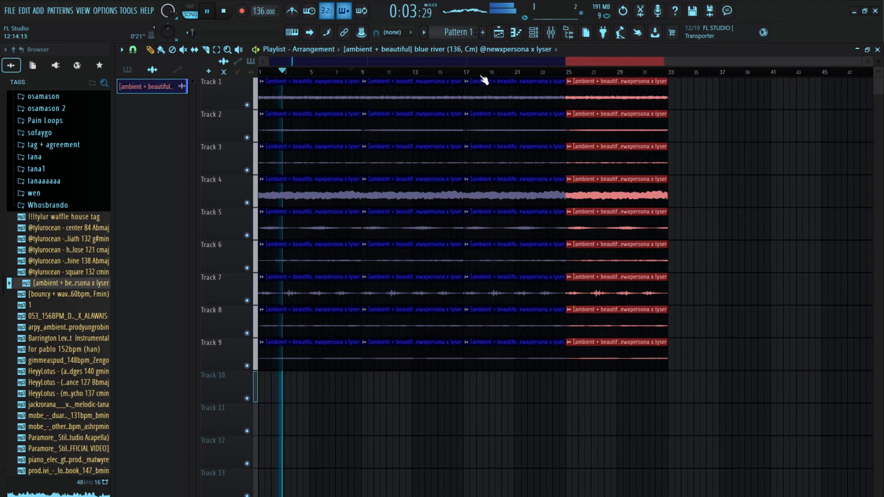
{"action": "key", "text": "ctrl+b"}
{"action": "key", "text": "space"}
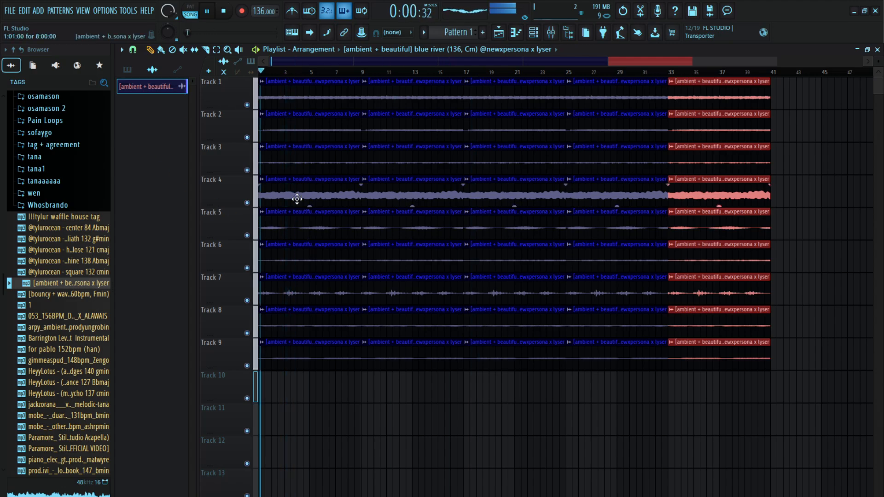
Delete the first clip on Track 4 and set bars 1 to 9 as the looping time selection, playing it
{"action": "right_click", "coordinate": [288, 185]}
{"action": "left_click_drag", "start_coordinate": [365, 75], "coordinate": [3, 100]}
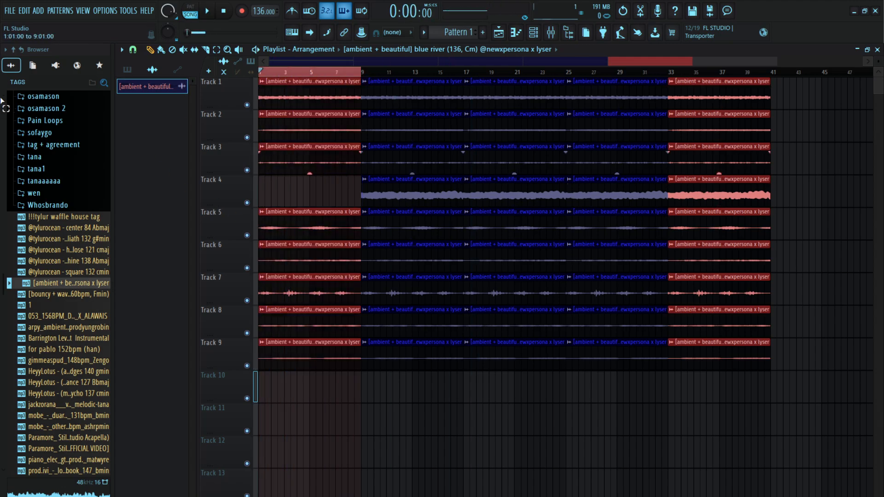
{"action": "key", "text": "space"}
Collapse the Loops For ME folder and open Kits > Drum kits > metalslugx kit > claps in the browser
{"action": "left_click", "coordinate": [53, 195]}
{"action": "scroll", "coordinate": [45, 274], "scroll_direction": "up", "scroll_amount": 6}
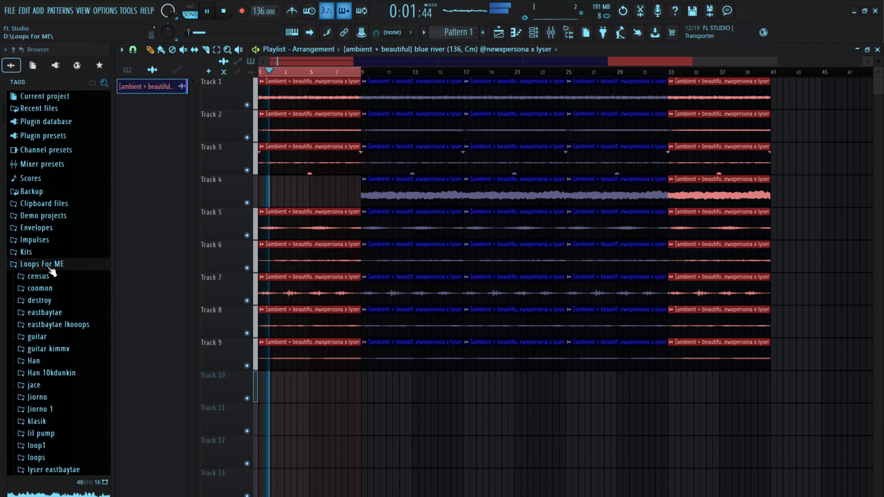
{"action": "left_click", "coordinate": [43, 263]}
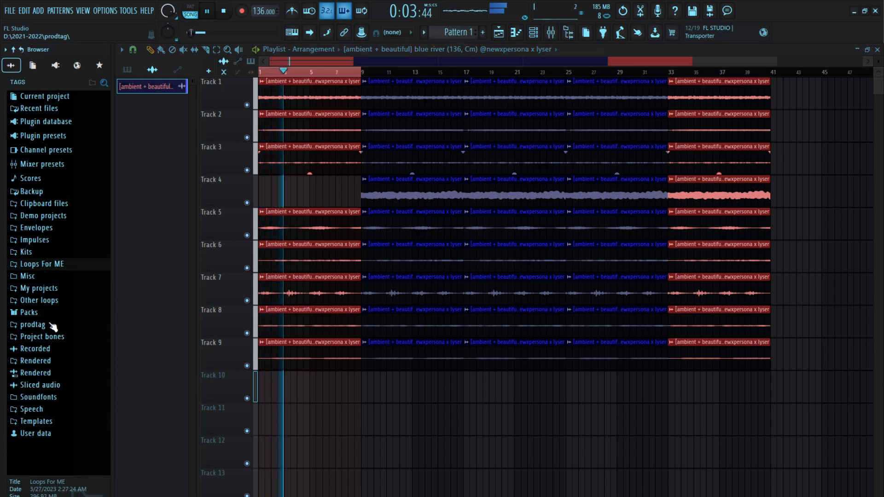
{"action": "left_click", "coordinate": [46, 253]}
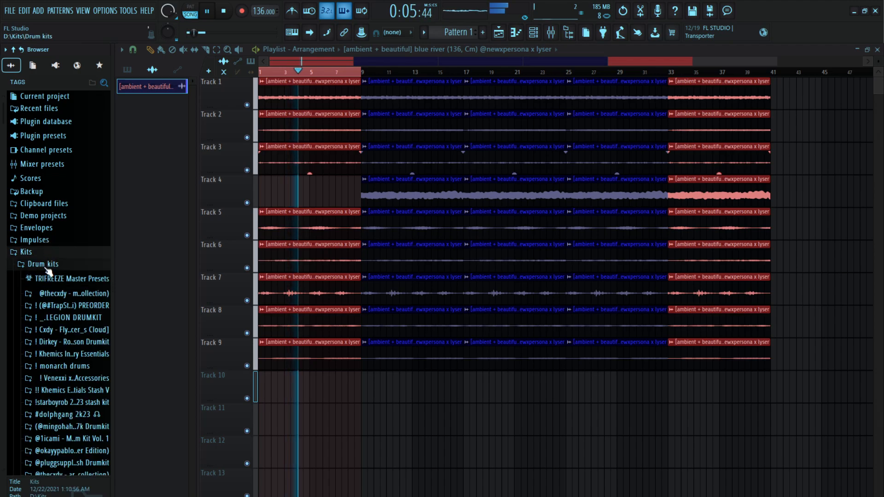
{"action": "scroll", "coordinate": [61, 296], "scroll_direction": "down", "scroll_amount": 3}
{"action": "left_click", "coordinate": [59, 231]}
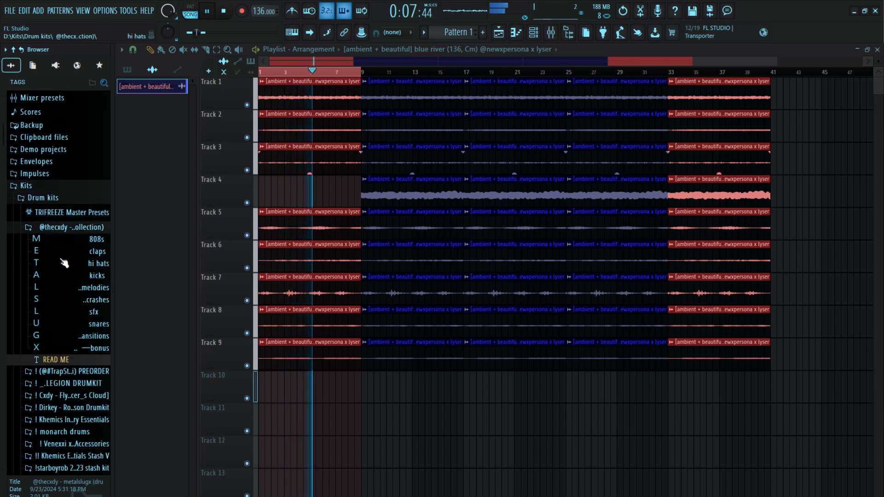
{"action": "left_click", "coordinate": [59, 253]}
Preview several clap samples, including the x x x, ATL and DLC claps, over the playing loop
{"action": "left_click", "coordinate": [72, 316]}
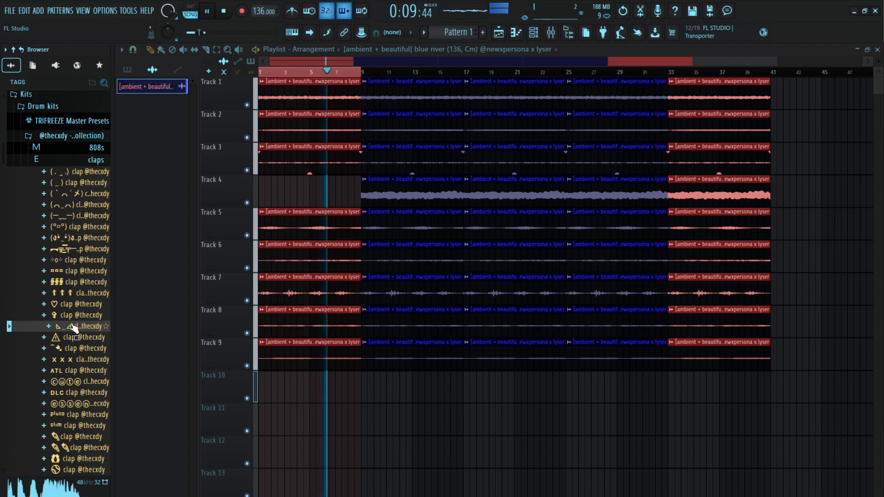
{"action": "left_click", "coordinate": [75, 349]}
{"action": "left_click", "coordinate": [83, 371]}
{"action": "left_click", "coordinate": [82, 360]}
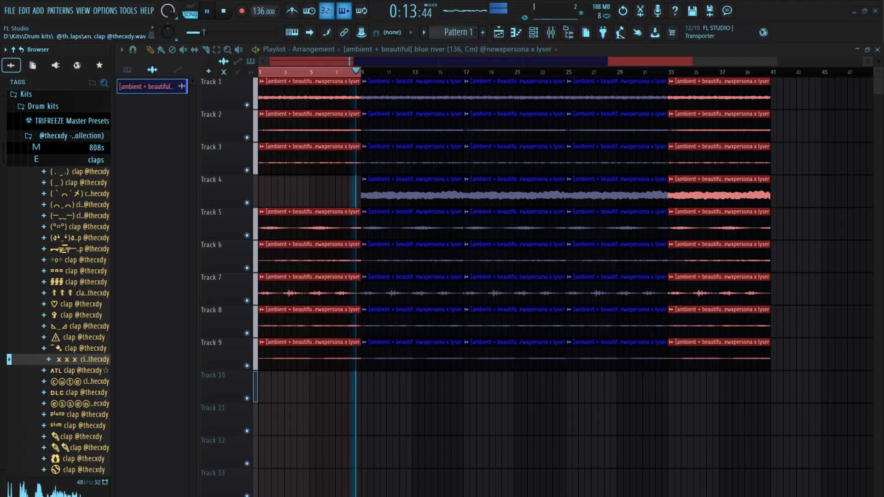
{"action": "left_click", "coordinate": [64, 371]}
{"action": "left_click", "coordinate": [63, 385]}
{"action": "left_click", "coordinate": [68, 393]}
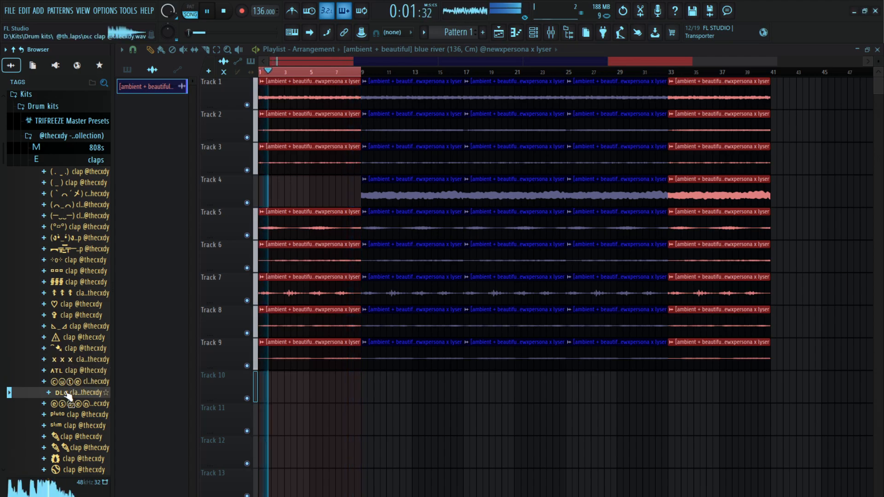
Preview the clap named in circled letters beneath the DLC clap and add it to the Channel rack
{"action": "left_click", "coordinate": [68, 404]}
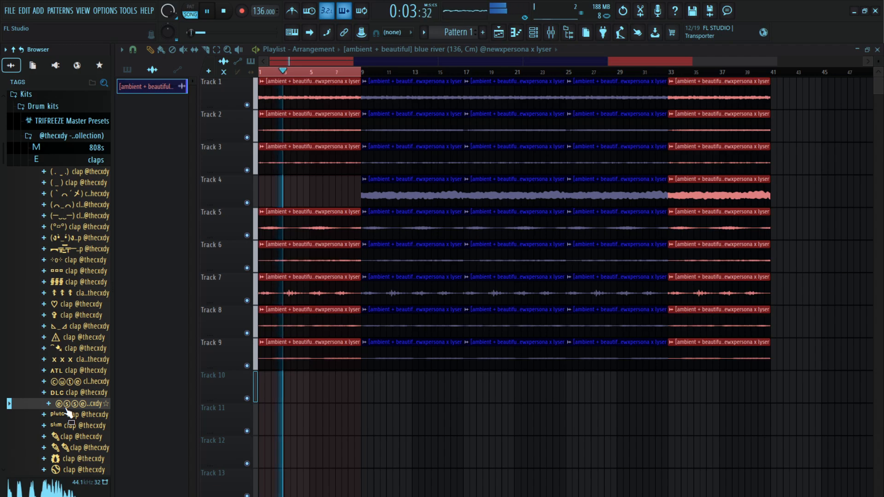
{"action": "key", "text": "F6"}
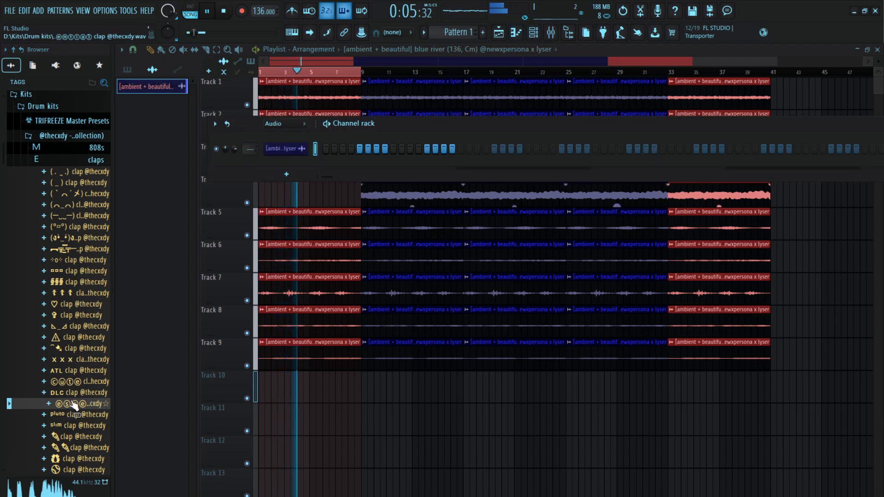
{"action": "left_click_drag", "start_coordinate": [73, 405], "coordinate": [286, 165]}
Close the claps folder, open the kit's hi hats folder and preview several hi hat samples
{"action": "left_click", "coordinate": [74, 161]}
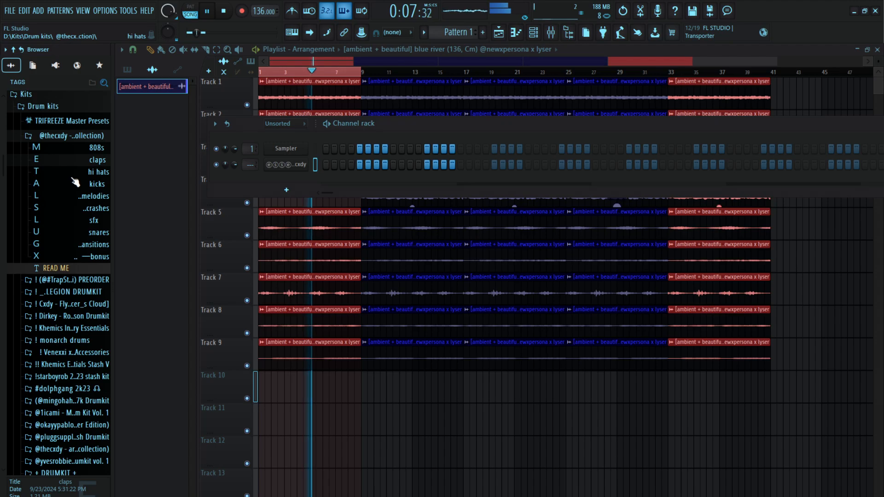
{"action": "left_click", "coordinate": [72, 175]}
{"action": "left_click", "coordinate": [75, 249]}
{"action": "left_click", "coordinate": [75, 227]}
{"action": "left_click", "coordinate": [72, 283]}
{"action": "left_click", "coordinate": [72, 316]}
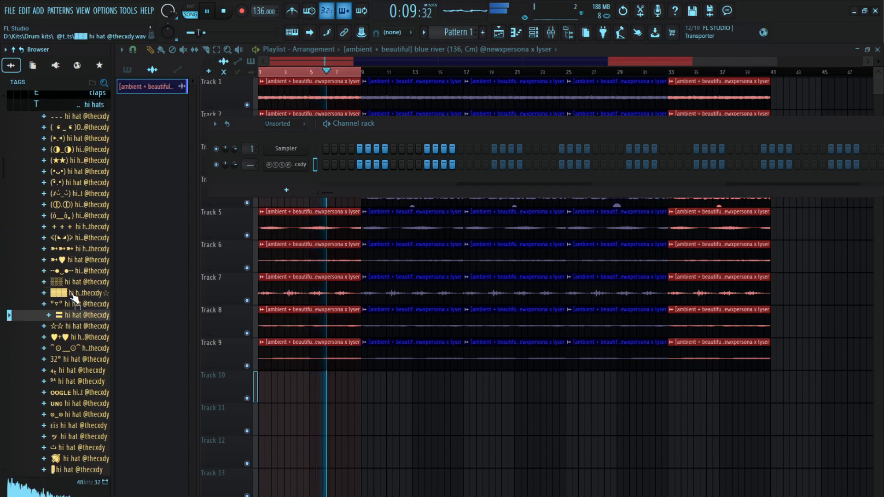
Add the hi hat with the shaded-block name as a new channel, enable its first step, and stop playback
{"action": "left_click", "coordinate": [72, 283]}
{"action": "left_click_drag", "start_coordinate": [71, 286], "coordinate": [86, 284]}
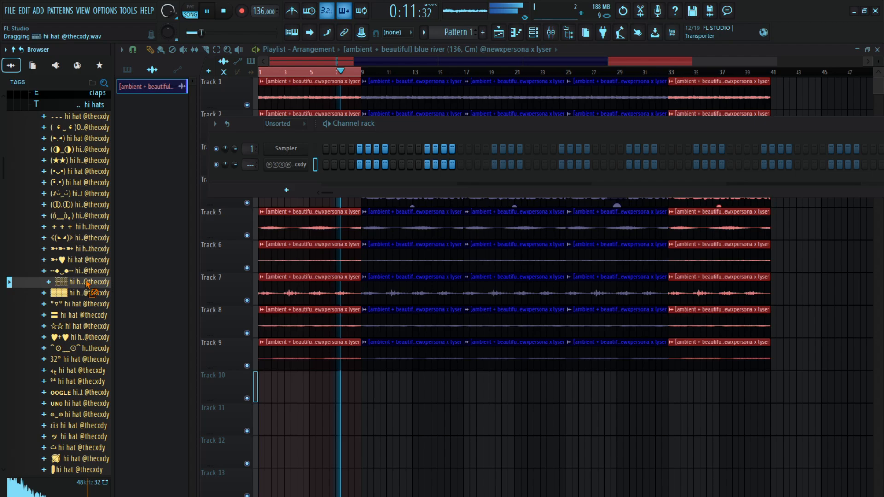
{"action": "left_click_drag", "start_coordinate": [270, 175], "coordinate": [271, 178]}
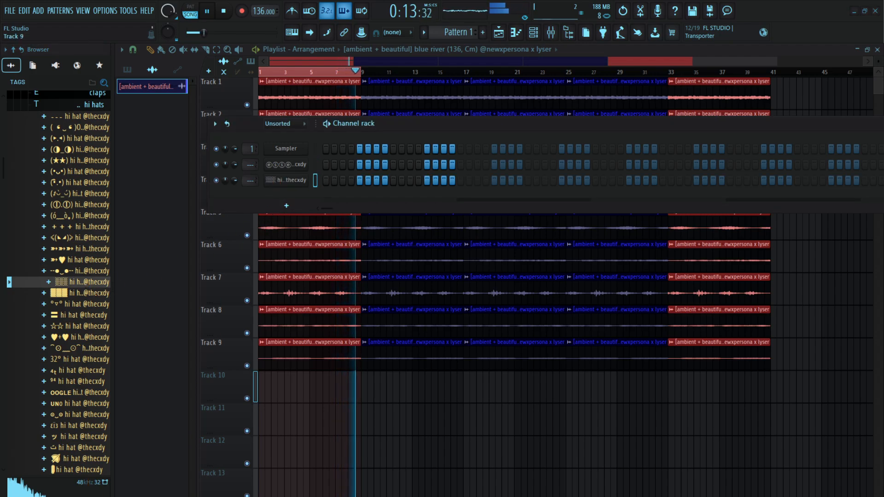
{"action": "left_click", "coordinate": [326, 180]}
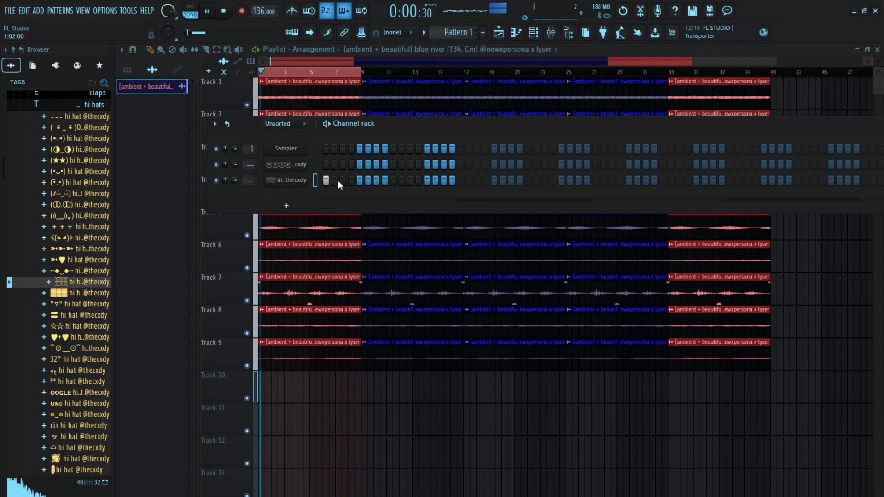
{"action": "key", "text": "space"}
Place Pattern 1 at the start of Track 10 and extend the clip across the first eight bars
{"action": "left_click", "coordinate": [148, 73]}
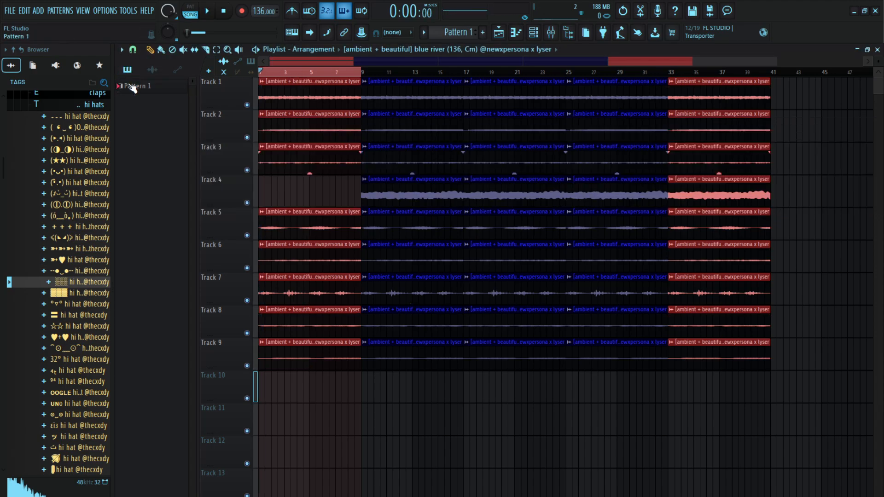
{"action": "left_click", "coordinate": [261, 387]}
{"action": "left_click_drag", "start_coordinate": [271, 385], "coordinate": [295, 384]}
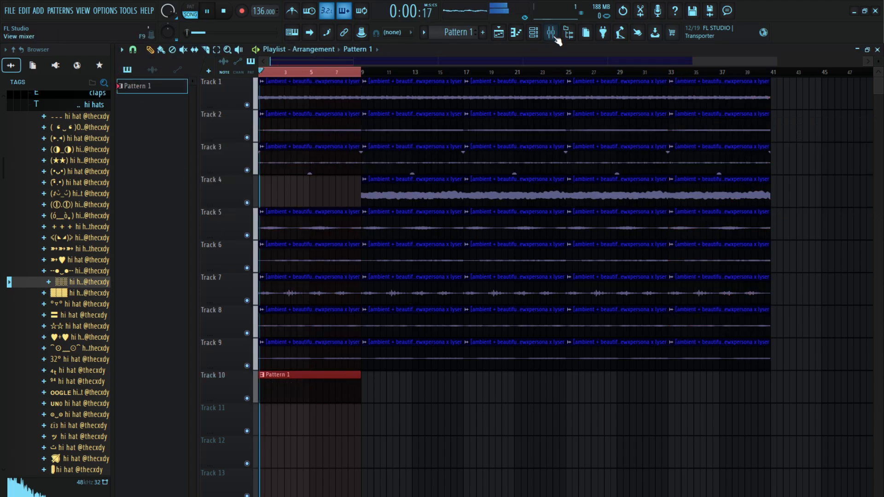
Open the piano roll for the hi hat channel from the Channel rack
{"action": "key", "text": "F6"}
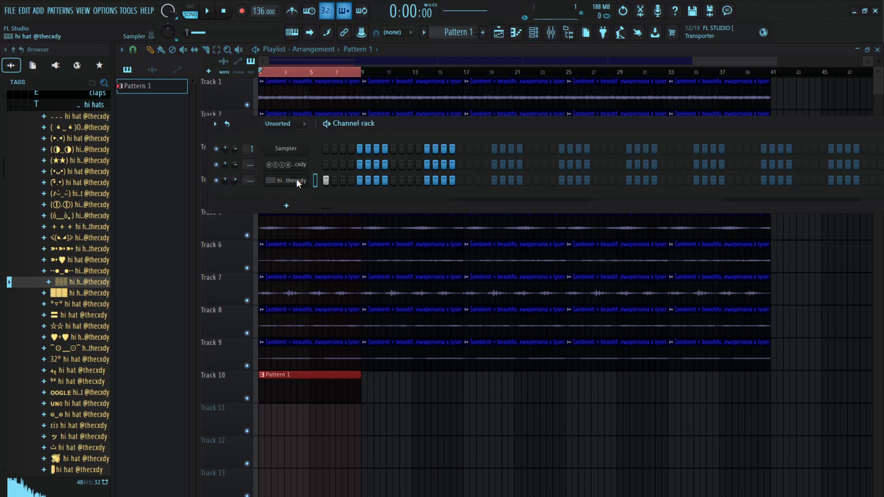
{"action": "key", "text": "F7"}
{"action": "key", "text": "F6"}
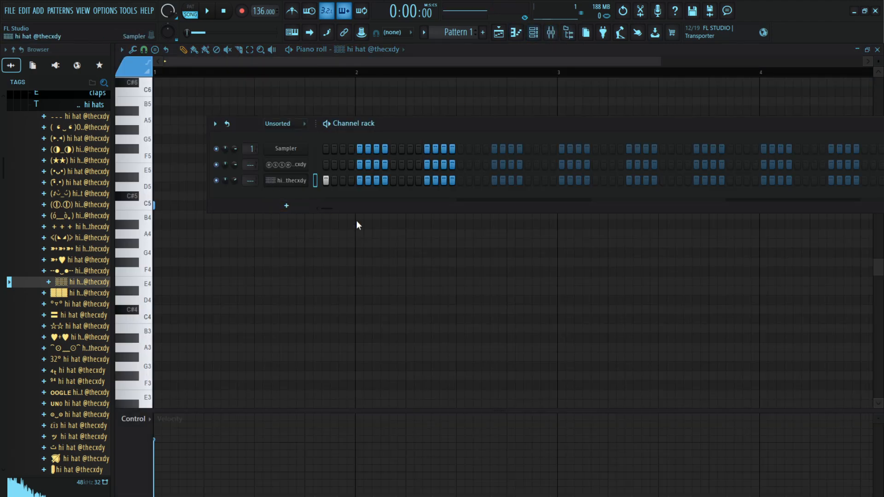
Fill the first bar of the hi hat channel with a hit on every second step
{"action": "key", "text": "ctrl+b"}
{"action": "key", "text": "ctrl+b"}
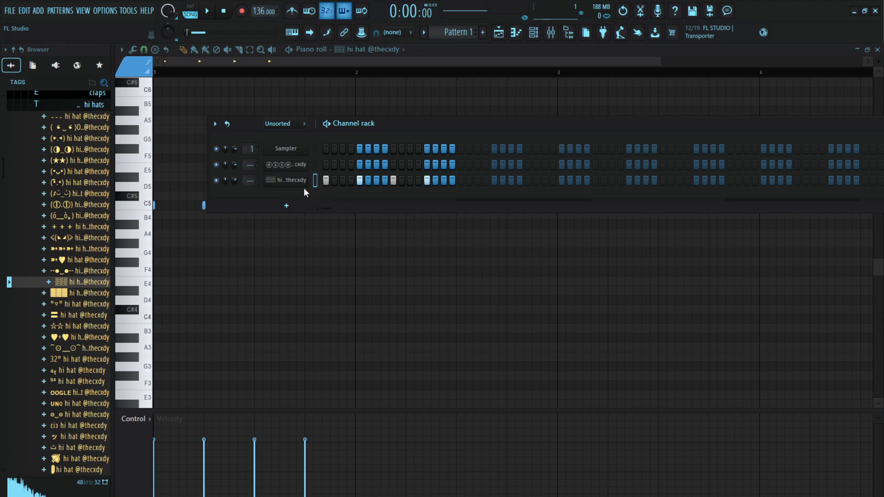
{"action": "left_click", "coordinate": [442, 211]}
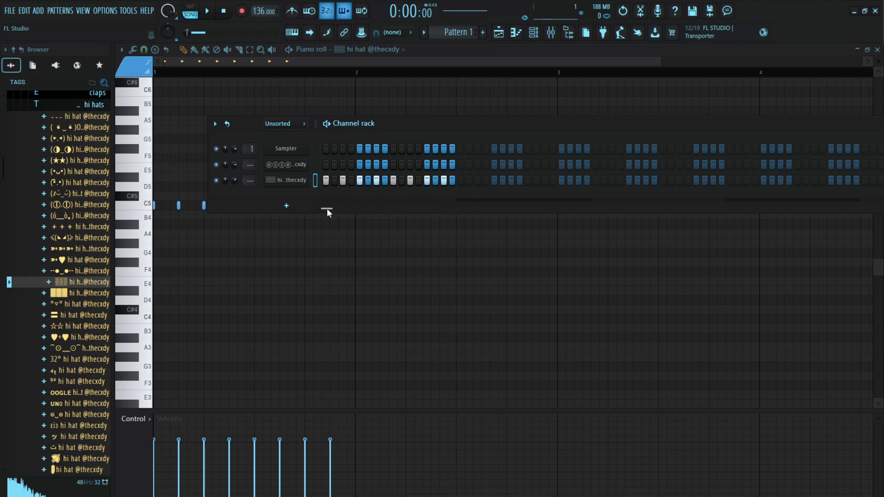
Check the Pattern 1 clip's length in the playlist, clear the eight-bar time selection and bring back the Channel rack
{"action": "left_click", "coordinate": [498, 33]}
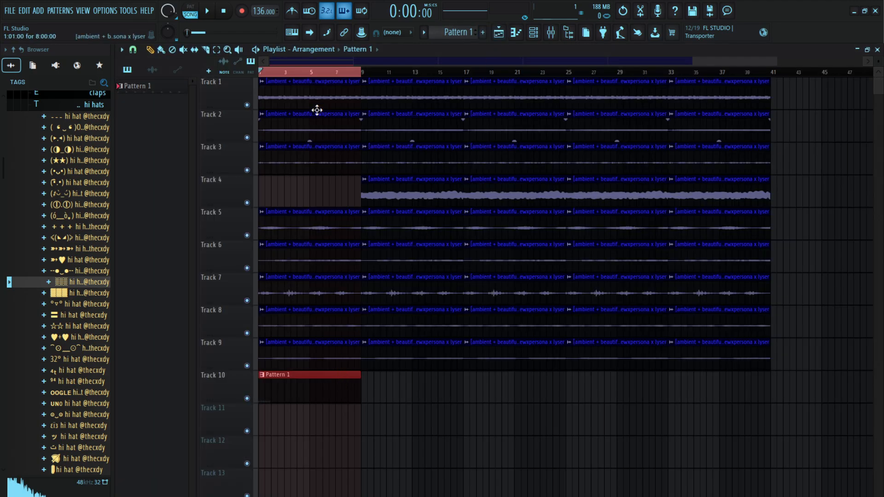
{"action": "left_click_drag", "start_coordinate": [317, 77], "coordinate": [178, 90]}
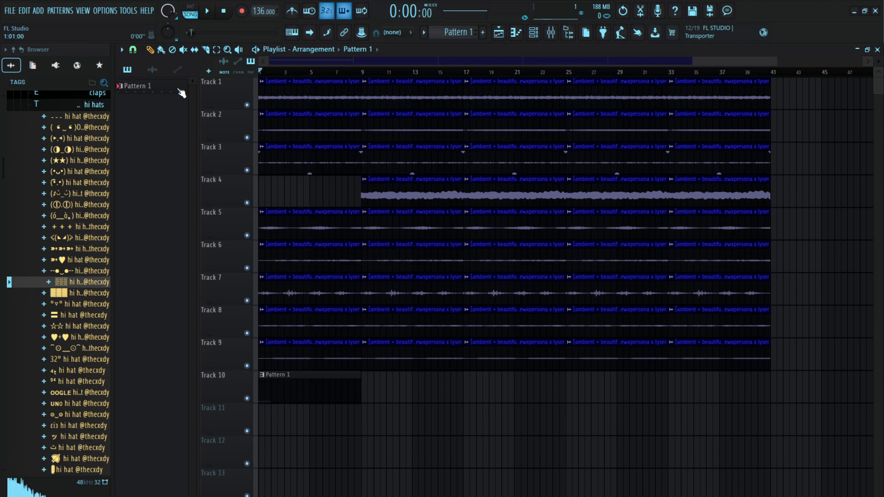
{"action": "left_click", "coordinate": [534, 33]}
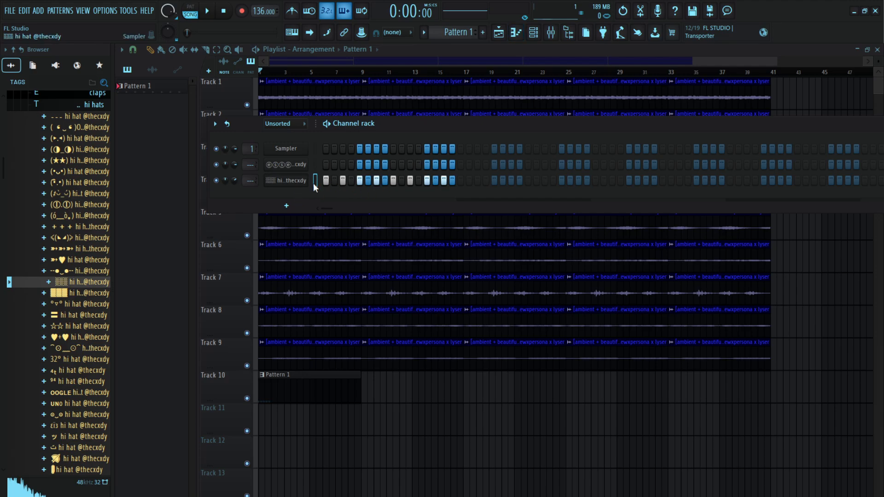
Place a C5 hi hat note at the start of bar 9 in the piano roll to lengthen the pattern
{"action": "left_click", "coordinate": [516, 32]}
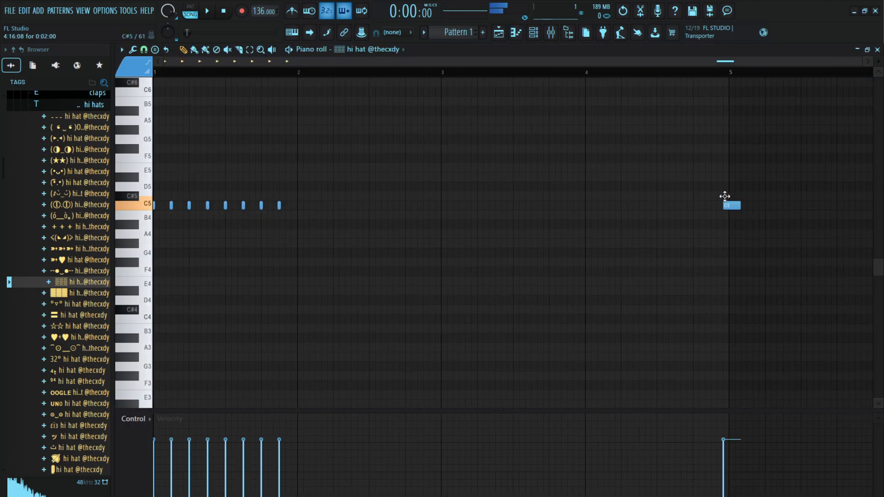
{"action": "scroll", "coordinate": [741, 88], "scroll_direction": "down", "scroll_amount": 5}
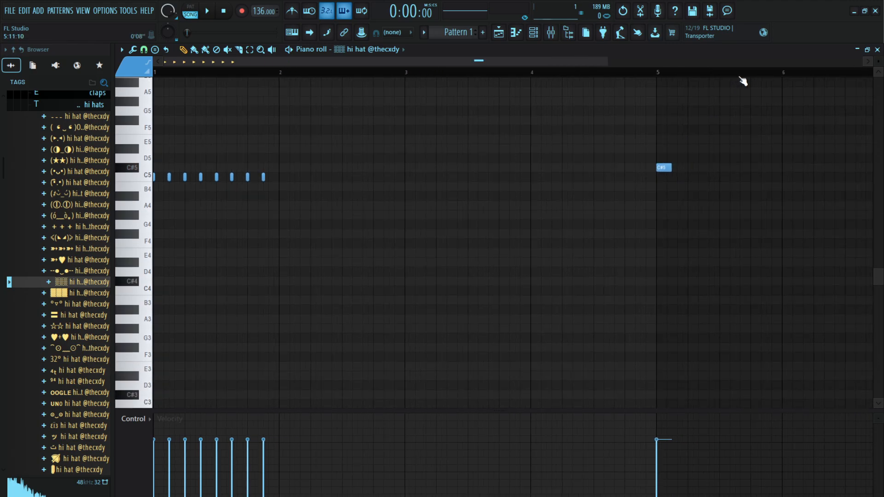
{"action": "right_click", "coordinate": [458, 186]}
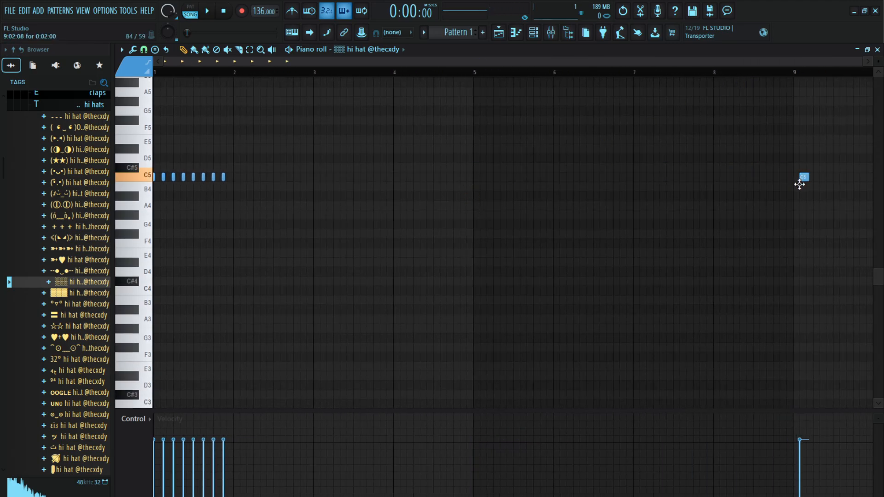
{"action": "left_click", "coordinate": [533, 33]}
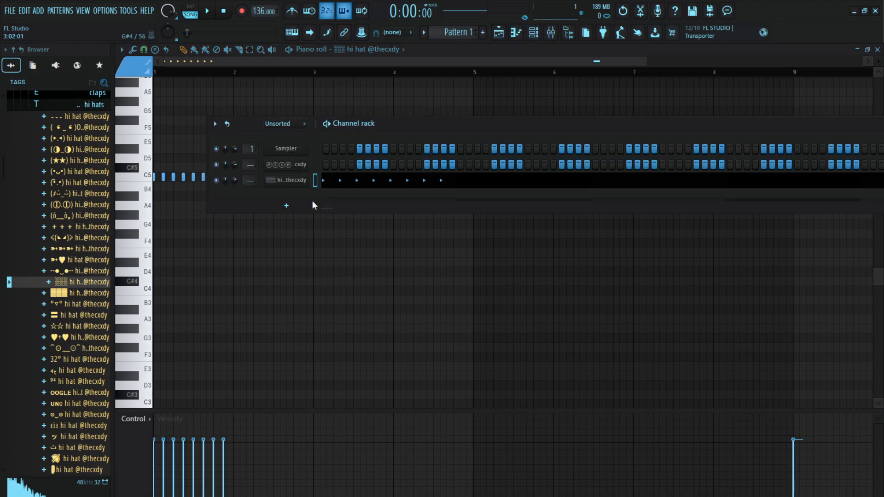
Repeat the hi hat hits across all eight bars and delete the notes from bar 9 onward
{"action": "key", "text": "ctrl+b"}
{"action": "left_click", "coordinate": [528, 91]}
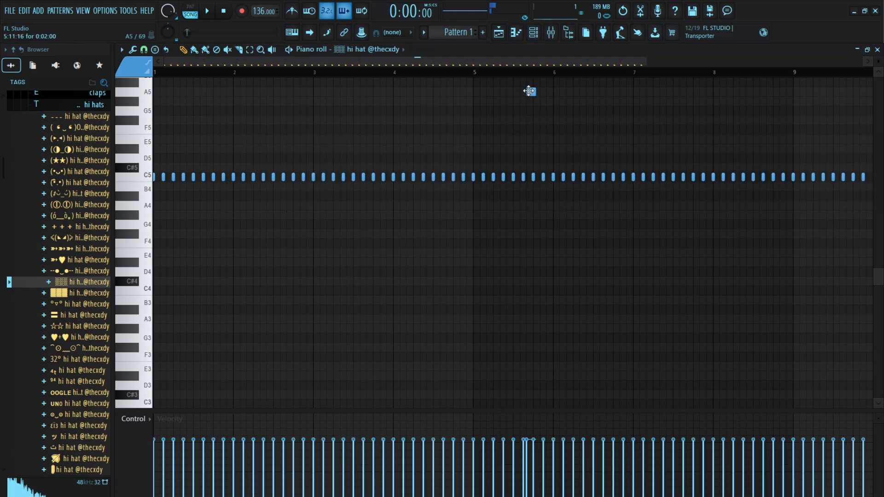
{"action": "scroll", "coordinate": [674, 89], "scroll_direction": "down", "scroll_amount": 3}
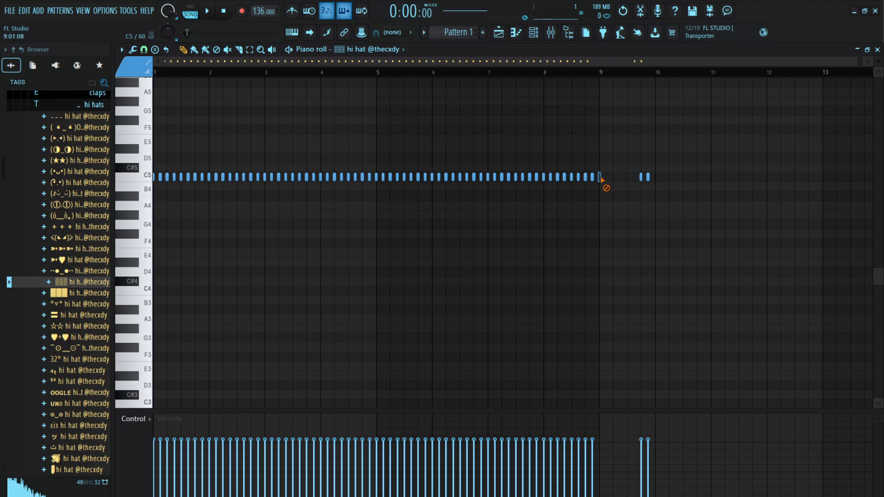
{"action": "key", "text": "space"}
{"action": "key", "text": "space"}
Lengthen the C5 hi hat notes so each one reaches the start of the next
{"action": "left_click", "coordinate": [533, 32]}
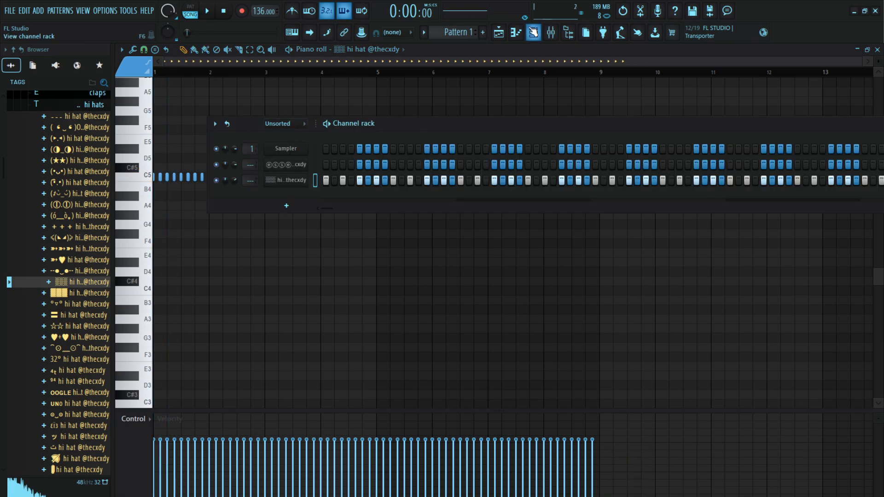
{"action": "left_click", "coordinate": [533, 32]}
{"action": "scroll", "coordinate": [205, 76], "scroll_direction": "up", "scroll_amount": 8}
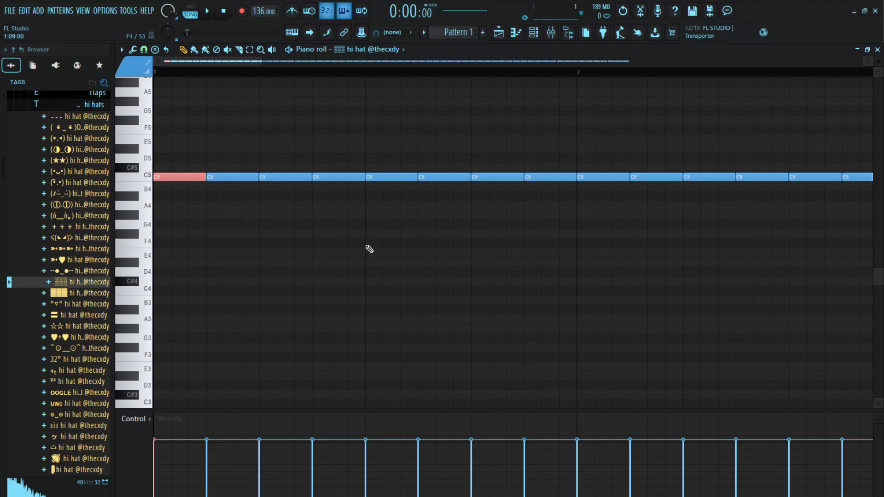
Chop the first two C5 notes of bar 1 into four equal hits and ramp their velocities downward
{"action": "key", "text": "ctrl+u"}
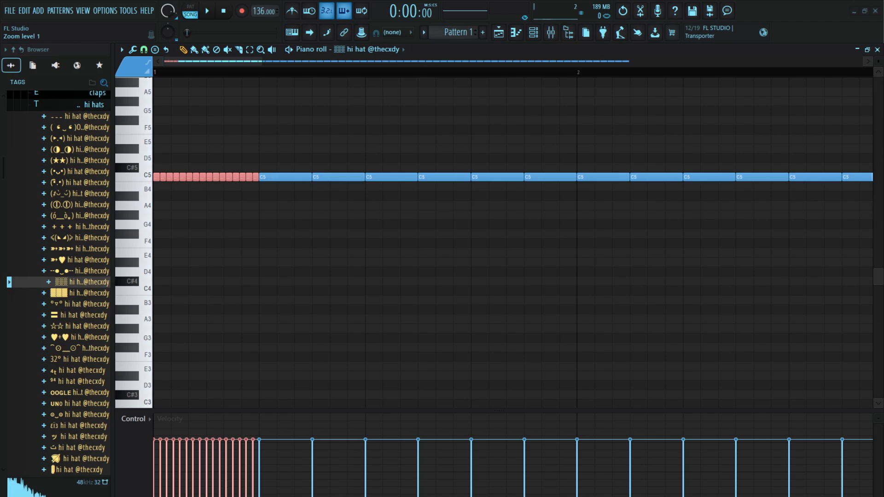
{"action": "key", "text": "ctrl+z"}
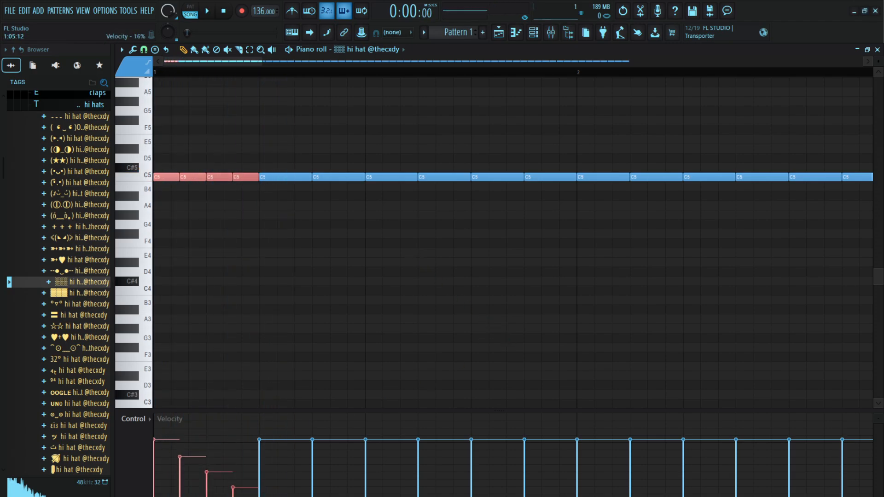
{"action": "left_click_drag", "start_coordinate": [272, 496], "coordinate": [265, 496]}
{"action": "key", "text": "space"}
Delete the C5 note right after the four chopped hits to leave a gap at step 5
{"action": "key", "text": "space"}
{"action": "left_click", "coordinate": [277, 233]}
{"action": "right_click", "coordinate": [278, 233]}
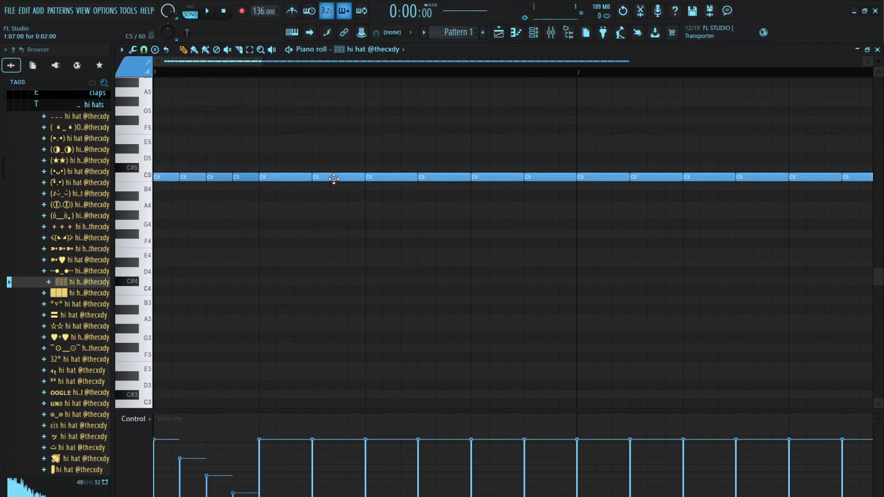
{"action": "key", "text": "space"}
Chop the C5 note after the gap into eight short hits and ramp their velocities downward
{"action": "key", "text": "space"}
{"action": "key", "text": "space"}
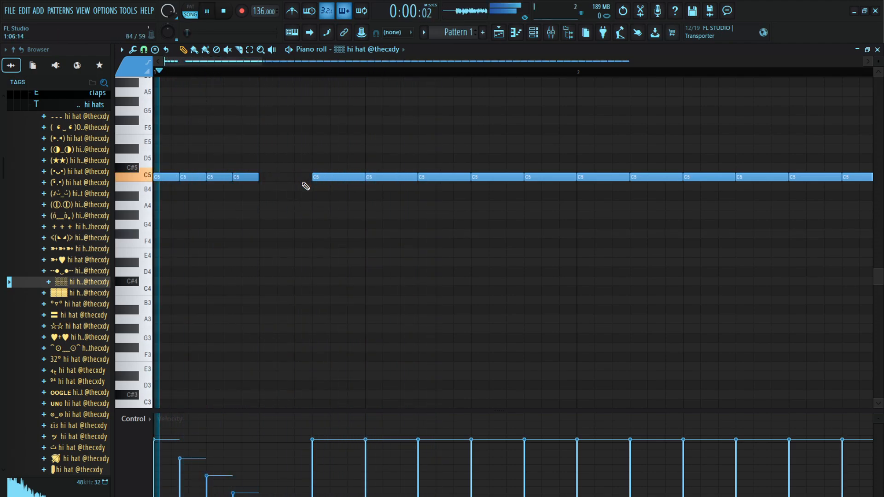
{"action": "key", "text": "space"}
{"action": "key", "text": "ctrl+u"}
{"action": "key", "text": "space"}
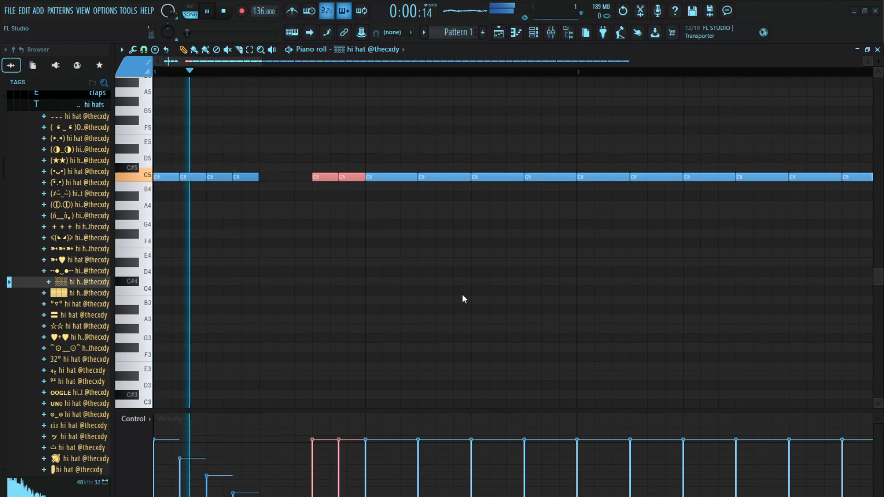
{"action": "key", "text": "space"}
{"action": "key", "text": "ctrl+u"}
{"action": "key", "text": "space"}
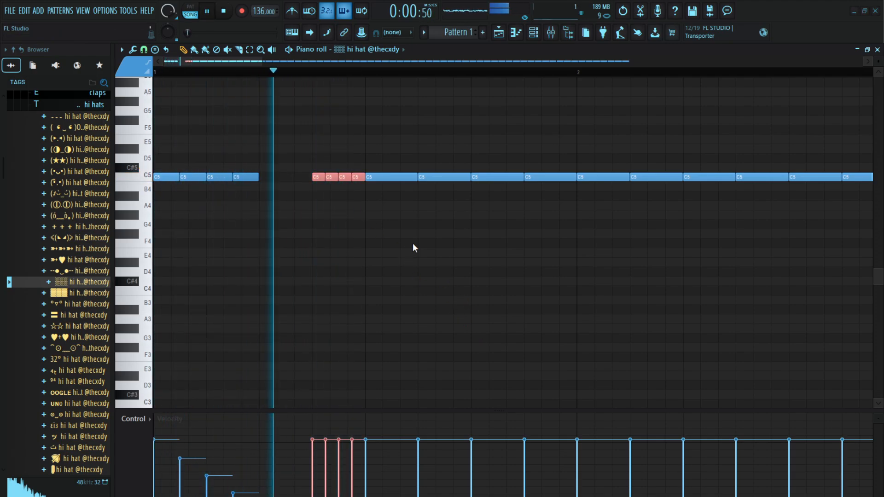
{"action": "key", "text": "space"}
{"action": "key", "text": "ctrl+u"}
{"action": "key", "text": "space"}
{"action": "key", "text": "space"}
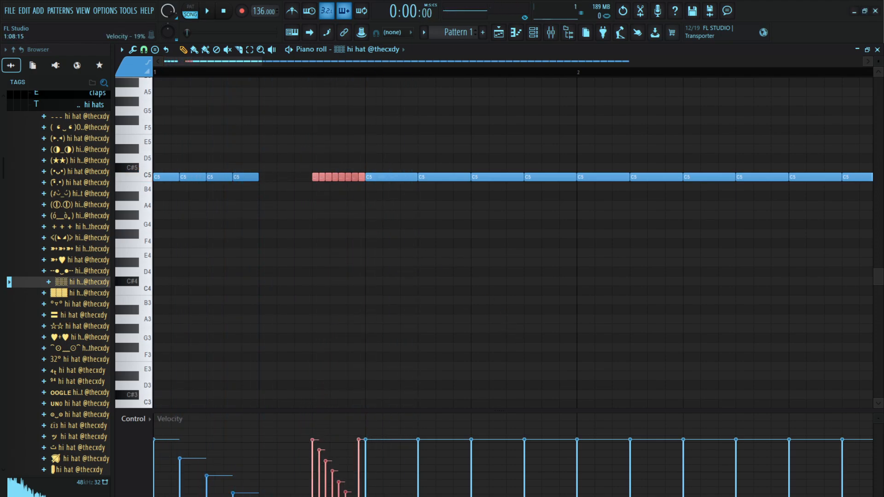
{"action": "key", "text": "space"}
Add a low F#1 hi hat note around step 11 of bar 1 and play the pattern
{"action": "left_click", "coordinate": [429, 248], "text": "ctrl"}
{"action": "left_click_drag", "start_coordinate": [433, 206], "coordinate": [427, 332]}
{"action": "key", "text": "space"}
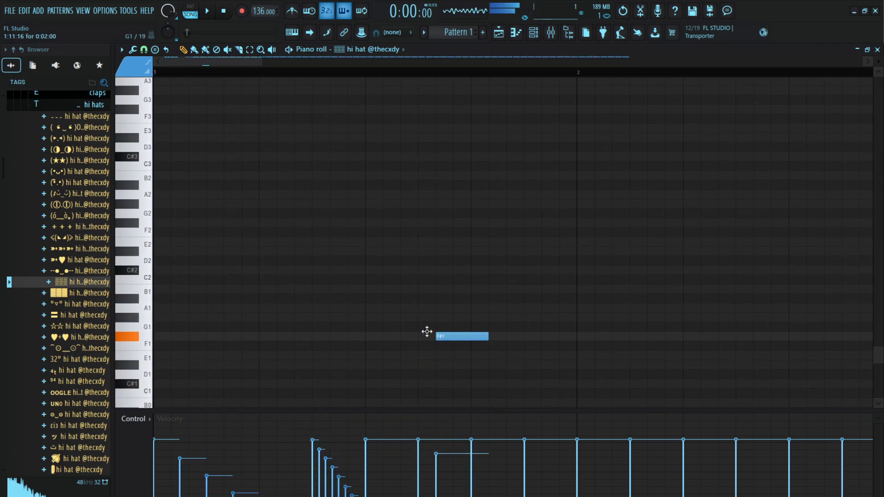
{"action": "key", "text": "space"}
{"action": "scroll", "coordinate": [458, 334], "scroll_direction": "up", "scroll_amount": 3}
{"action": "key", "text": "space"}
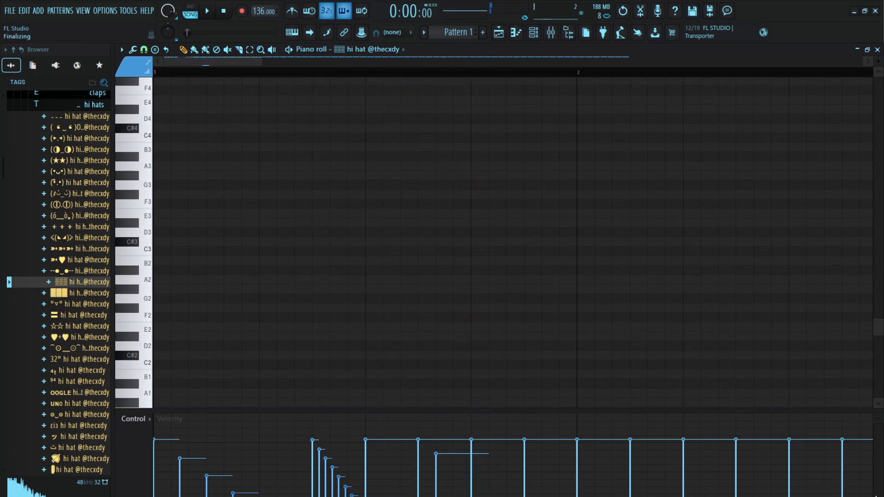
{"action": "key", "text": "space"}
Try an A4 note at step 15 of bar 1, remove it, and move the low F#1 note to G4 at step 11
{"action": "scroll", "coordinate": [594, 353], "scroll_direction": "up", "scroll_amount": 9}
{"action": "left_click", "coordinate": [529, 305]}
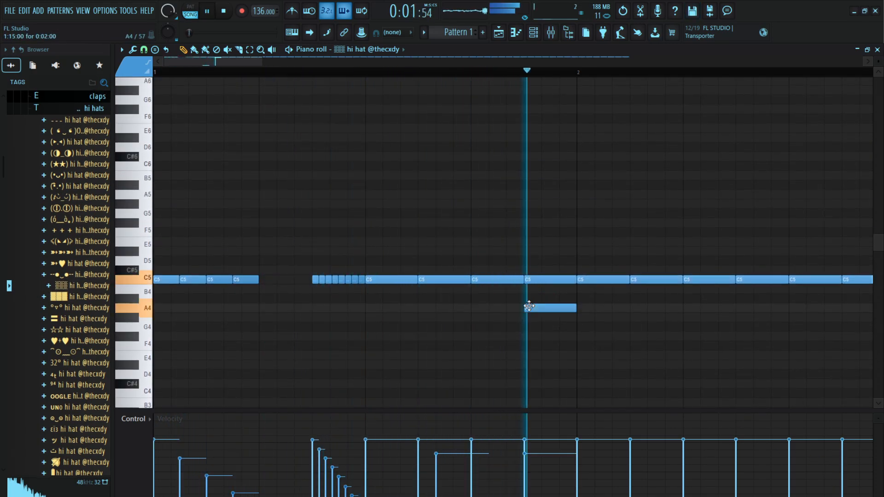
{"action": "right_click", "coordinate": [530, 306]}
{"action": "key", "text": "space"}
{"action": "scroll", "coordinate": [484, 330], "scroll_direction": "down", "scroll_amount": 9}
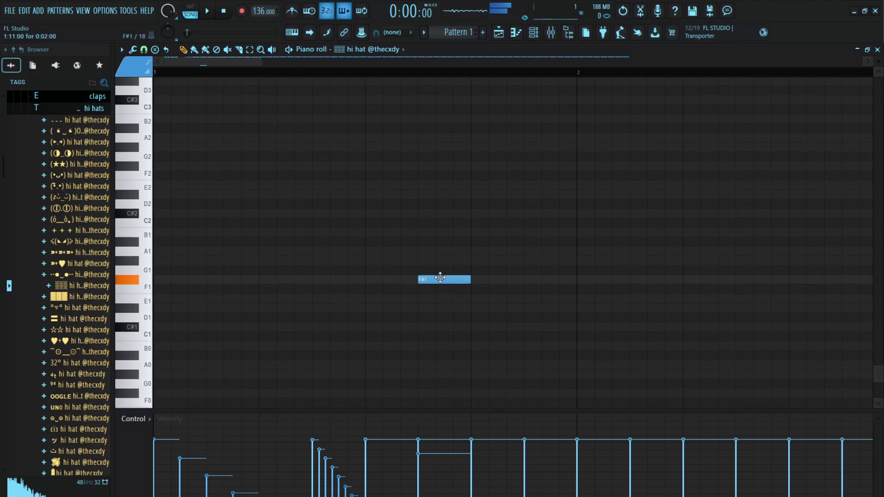
{"action": "mouse_move", "coordinate": [435, 171]}
{"action": "left_mouse_down"}
{"action": "mouse_move", "coordinate": [434, 49]}
{"action": "mouse_move", "coordinate": [434, 157]}
{"action": "left_mouse_up"}
{"action": "key", "text": "space"}
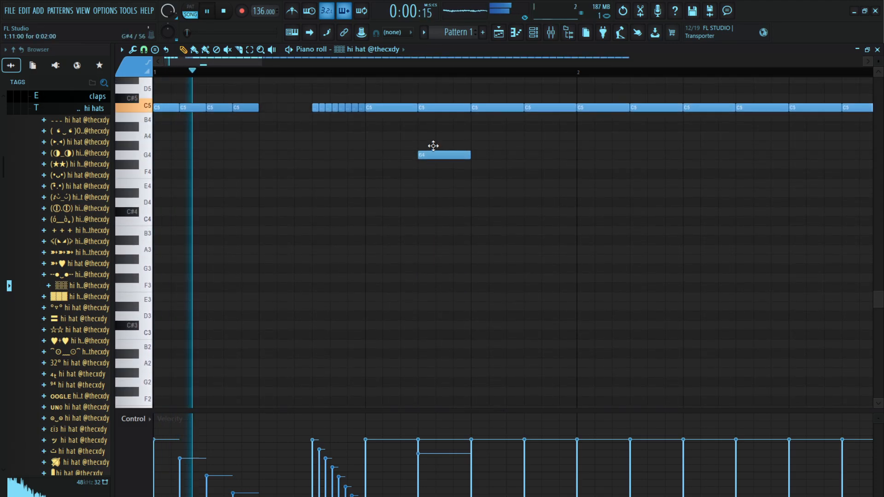
Try an A4 note near the end of bar 1 below the C5 hits
{"action": "left_click_drag", "start_coordinate": [537, 137], "coordinate": [509, 136]}
{"action": "key", "text": "space"}
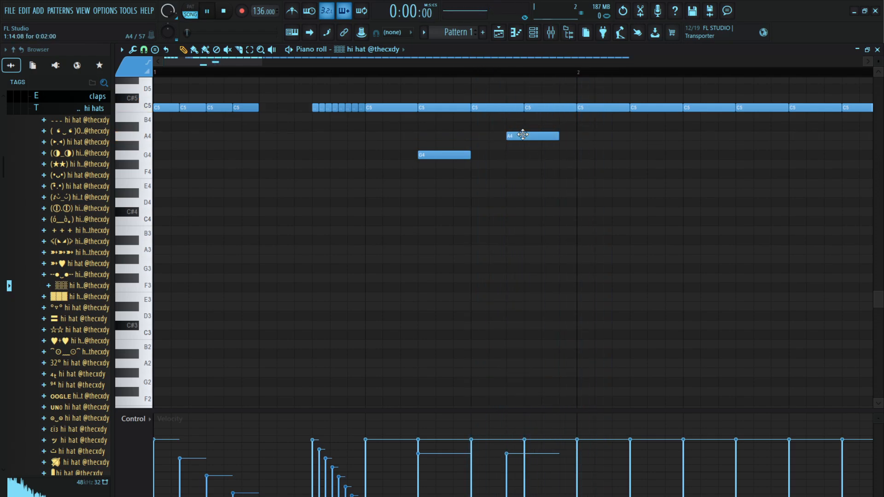
{"action": "key", "text": "space"}
{"action": "right_click", "coordinate": [509, 135]}
{"action": "left_click", "coordinate": [535, 137]}
{"action": "key", "text": "space"}
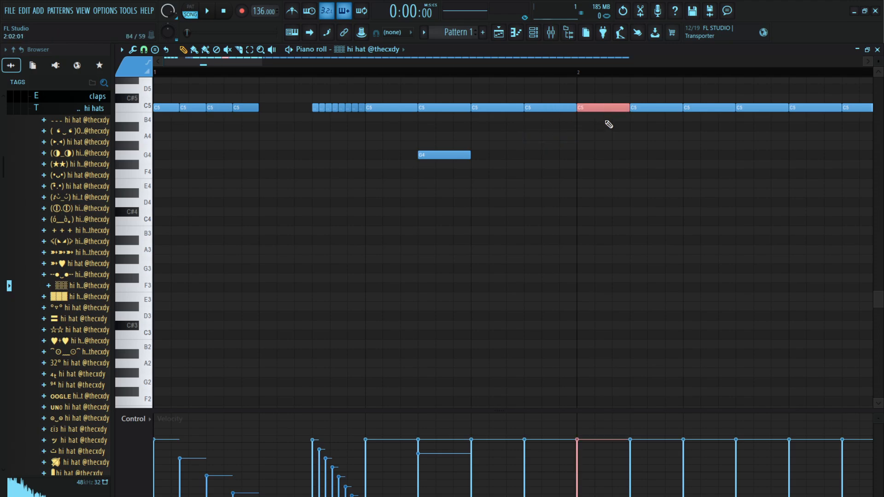
Chop the first C5 note of bar 2 into four equal hits and play the pattern
{"action": "key", "text": "ctrl+u"}
{"action": "key", "text": "space"}
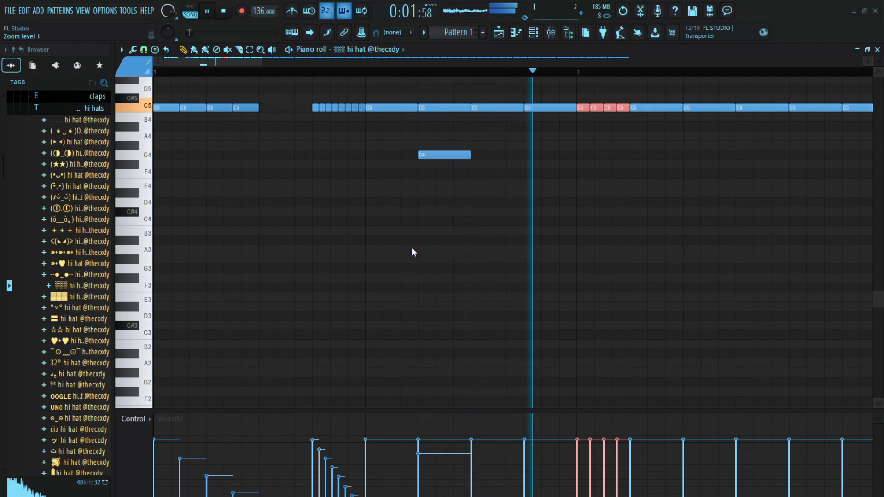
{"action": "key", "text": "space"}
Add an A4 hi hat note at step 15 of bar 1 during playback
{"action": "key", "text": "space"}
{"action": "scroll", "coordinate": [571, 62], "scroll_direction": "down", "scroll_amount": 2}
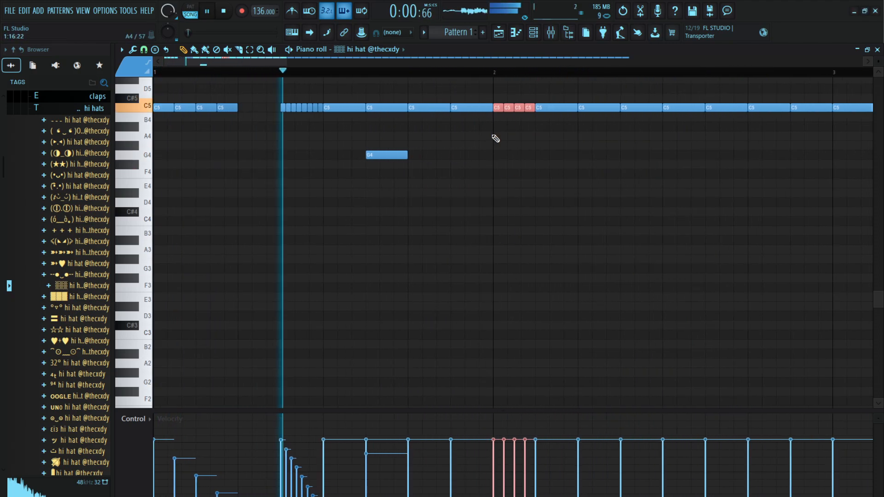
{"action": "left_click", "coordinate": [454, 136]}
Lower the velocity of the C5 note at step 3 of bar 2, and try an A4 note near step 5
{"action": "key", "text": "space"}
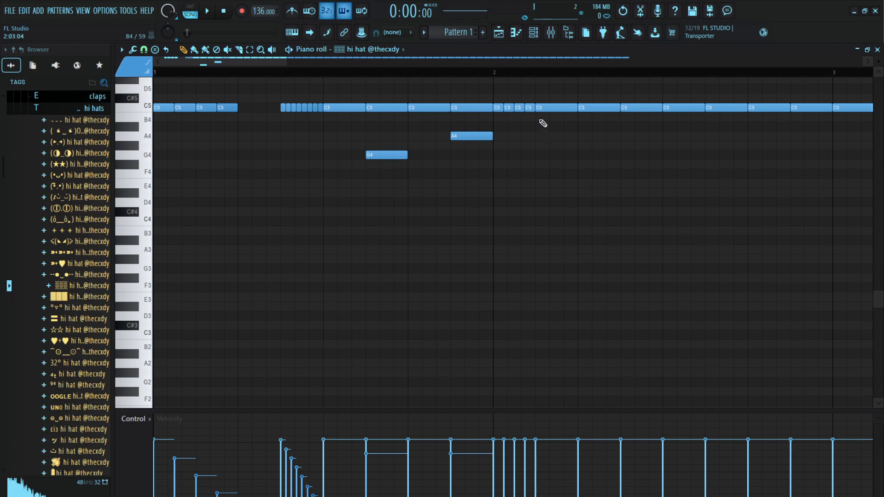
{"action": "left_click_drag", "start_coordinate": [580, 186], "coordinate": [594, 166]}
{"action": "key", "text": "space"}
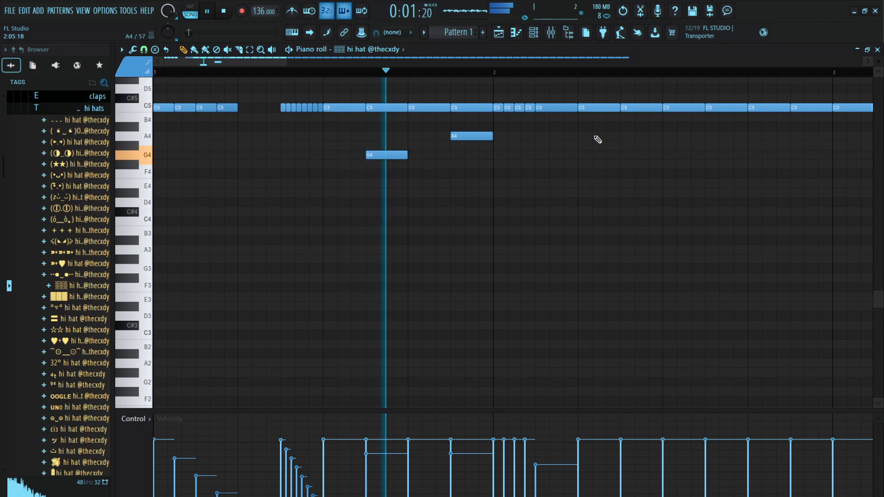
{"action": "left_click", "coordinate": [595, 137]}
{"action": "right_click", "coordinate": [594, 136]}
Select the four chopped hits at the start of bar 2 and ramp their velocities downward
{"action": "key", "text": "space"}
{"action": "key", "text": "space"}
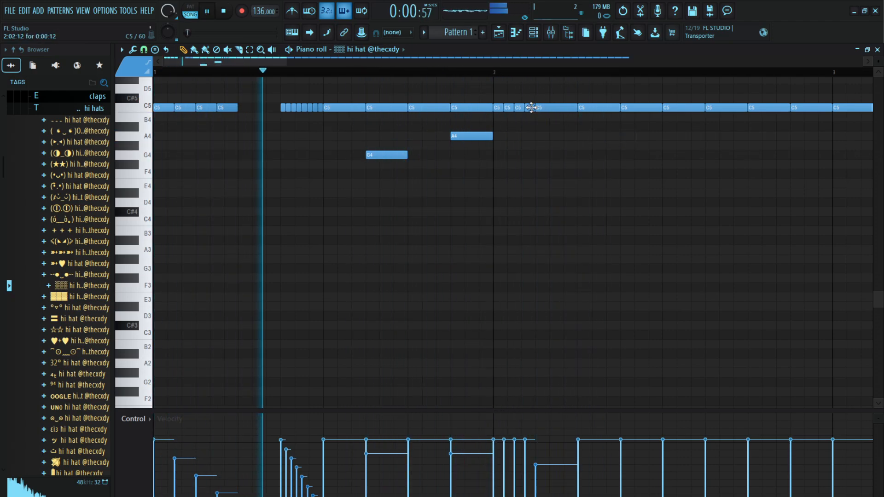
{"action": "left_click_drag", "start_coordinate": [530, 106], "coordinate": [501, 110]}
{"action": "key", "text": "space"}
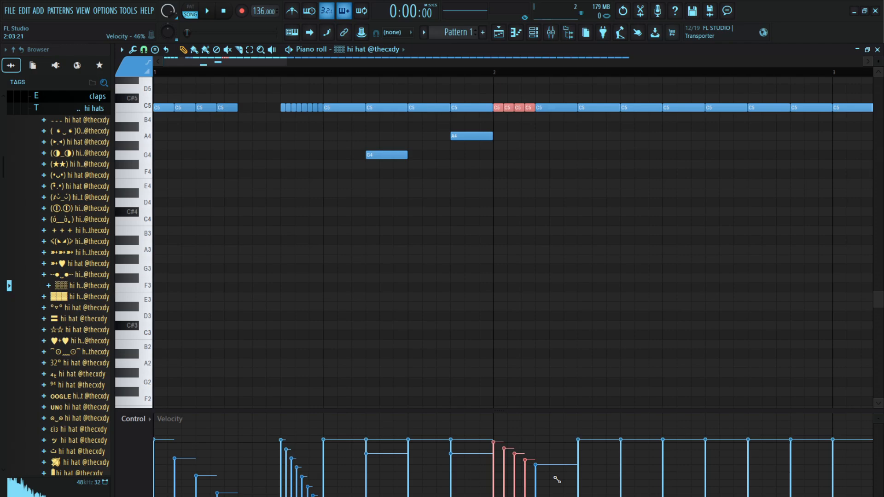
{"action": "key", "text": "space"}
Try an F#4 note around steps 5 to 7 of bar 2 during playback
{"action": "left_click", "coordinate": [593, 166]}
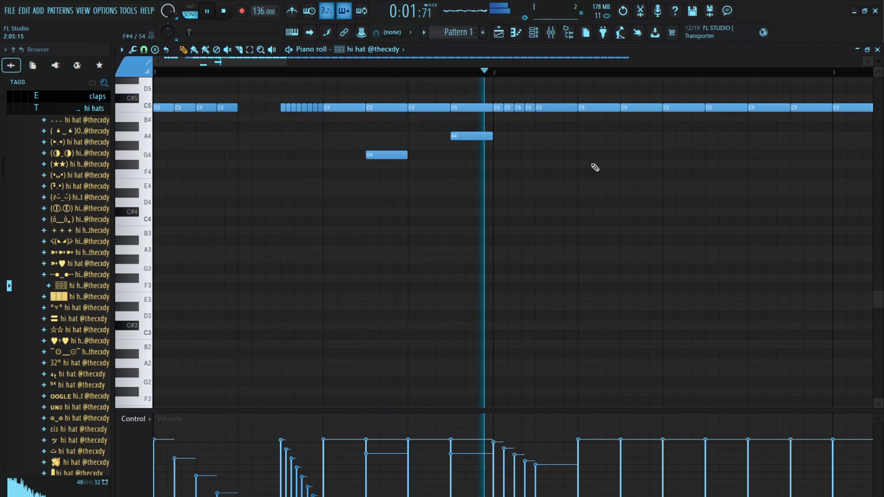
{"action": "left_click", "coordinate": [595, 164]}
{"action": "key", "text": "space"}
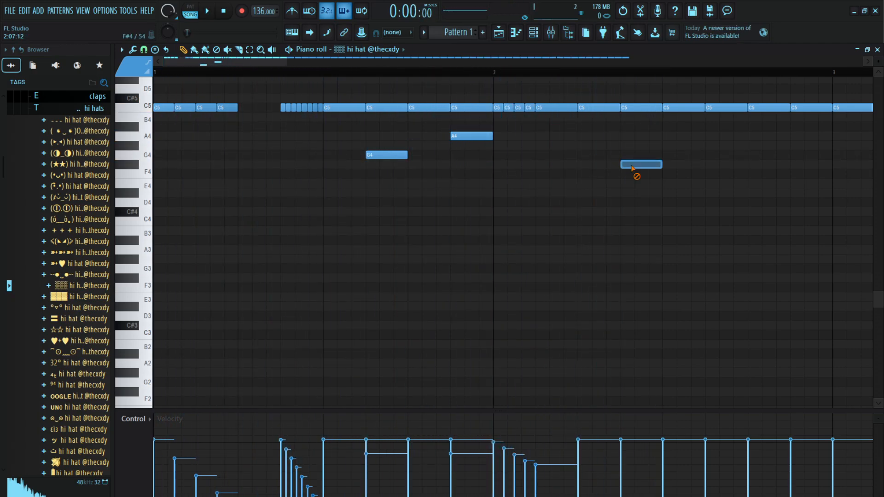
Move the low hi hat note at step 7 of bar 2 down to A#2 and reduce its velocity
{"action": "left_click_drag", "start_coordinate": [632, 166], "coordinate": [620, 253]}
{"action": "key", "text": "space"}
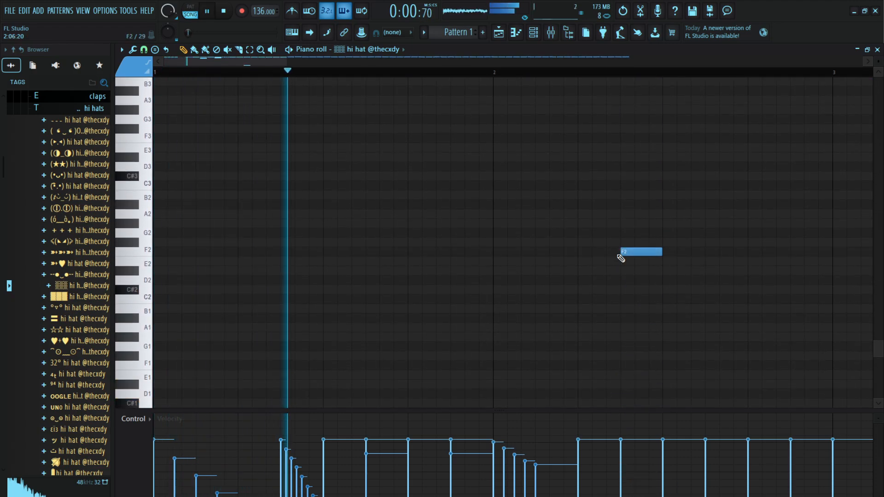
{"action": "scroll", "coordinate": [622, 72], "scroll_direction": "down", "scroll_amount": 1}
{"action": "scroll", "coordinate": [604, 136], "scroll_direction": "up", "scroll_amount": 5}
{"action": "scroll", "coordinate": [604, 135], "scroll_direction": "up", "scroll_amount": 1}
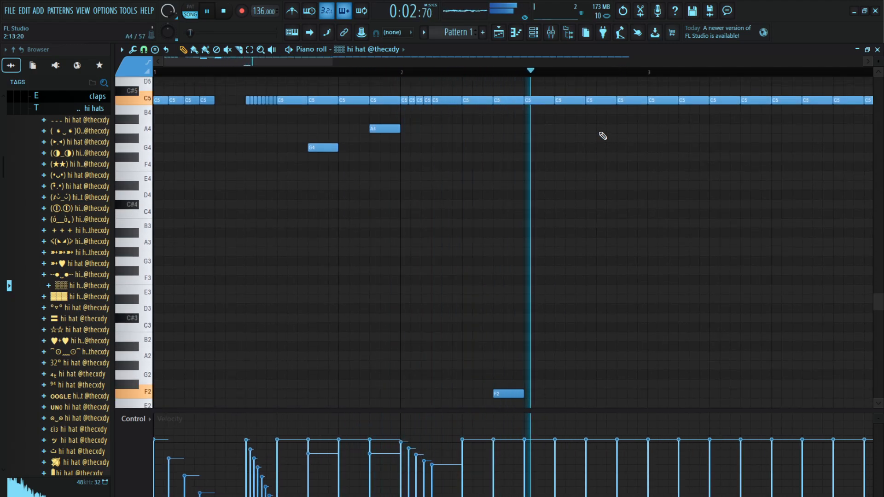
{"action": "key", "text": "space"}
{"action": "key", "text": "space"}
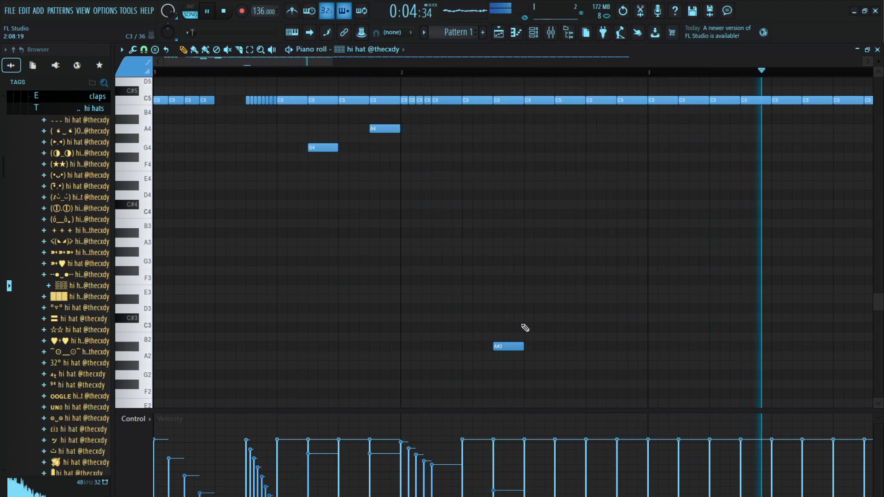
Delete the C5 hi hat note at step 5 of bar 2 and listen to the gap
{"action": "right_click", "coordinate": [455, 100]}
{"action": "key", "text": "ctrl+z"}
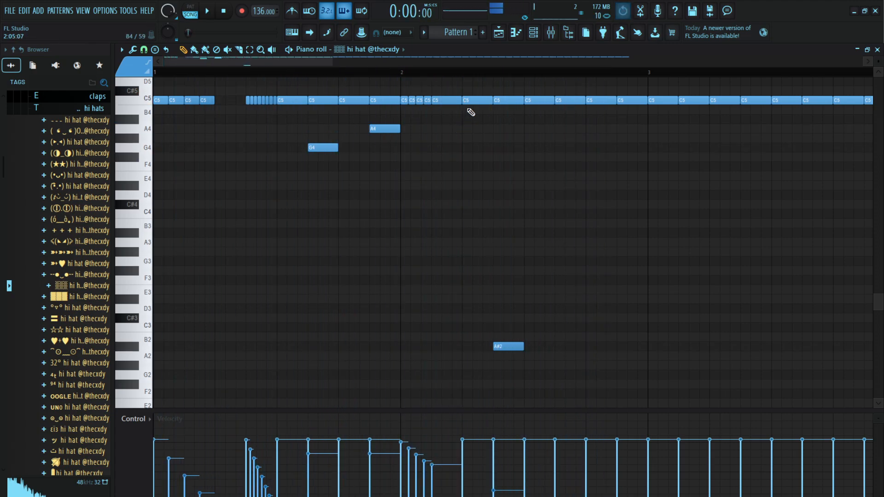
{"action": "right_click", "coordinate": [467, 101]}
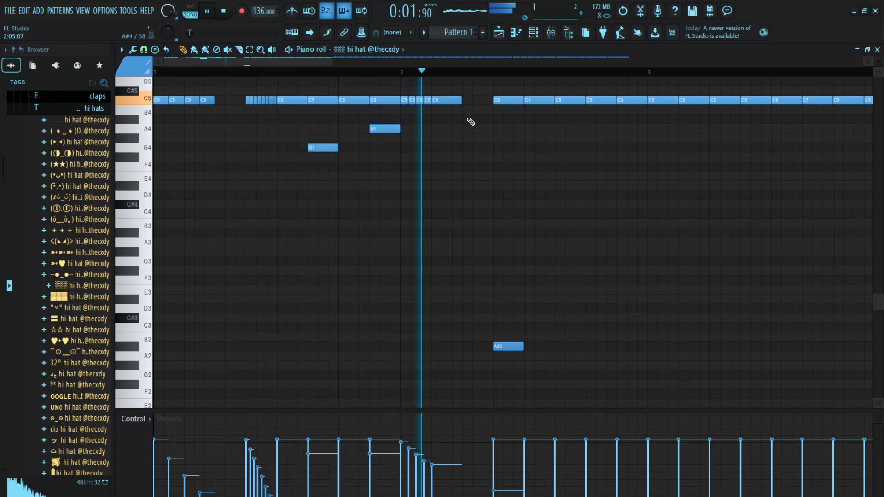
{"action": "key", "text": "space"}
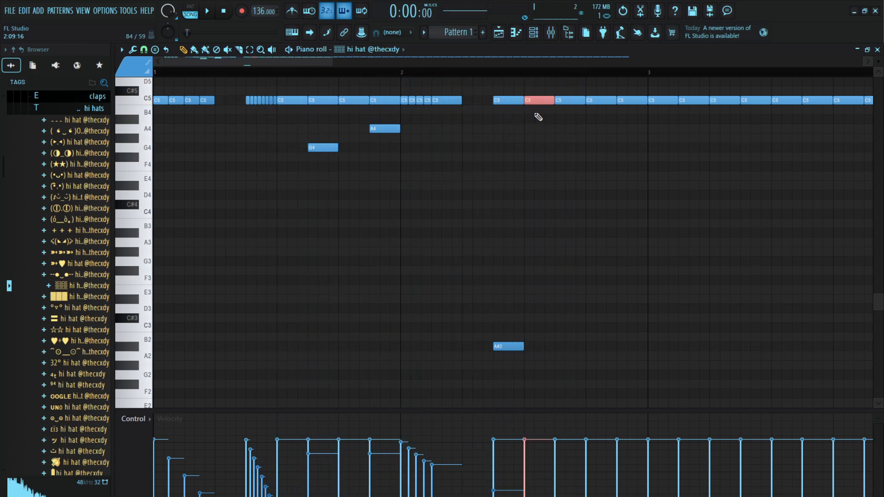
Chop the C5 note at step 9 of bar 2 into eight hits and ramp their velocities upward
{"action": "key", "text": "space"}
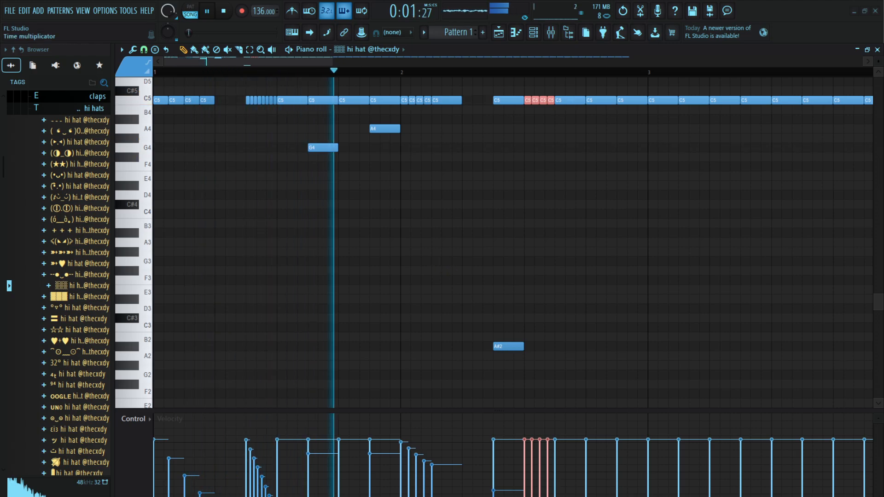
{"action": "key", "text": "space"}
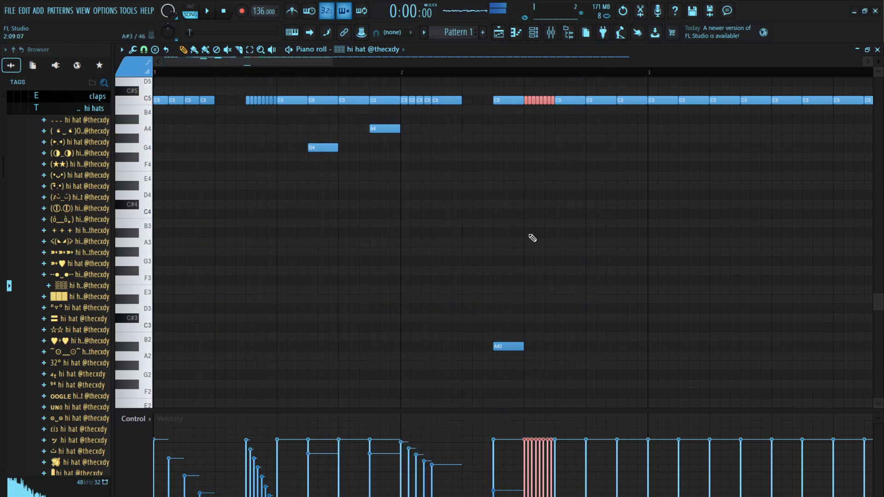
{"action": "key", "text": "space"}
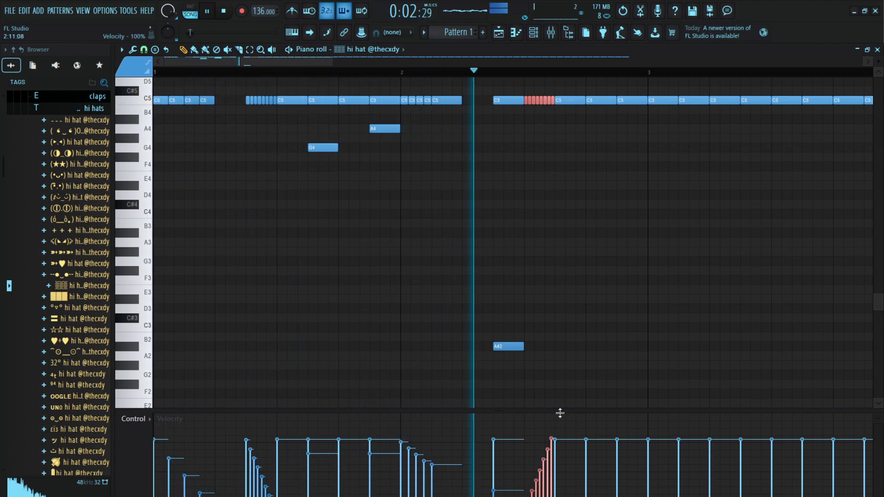
{"action": "key", "text": "space"}
Add a quiet A4 note at step 13 of bar 2 and three short G#4 notes from step 15
{"action": "left_click", "coordinate": [599, 251]}
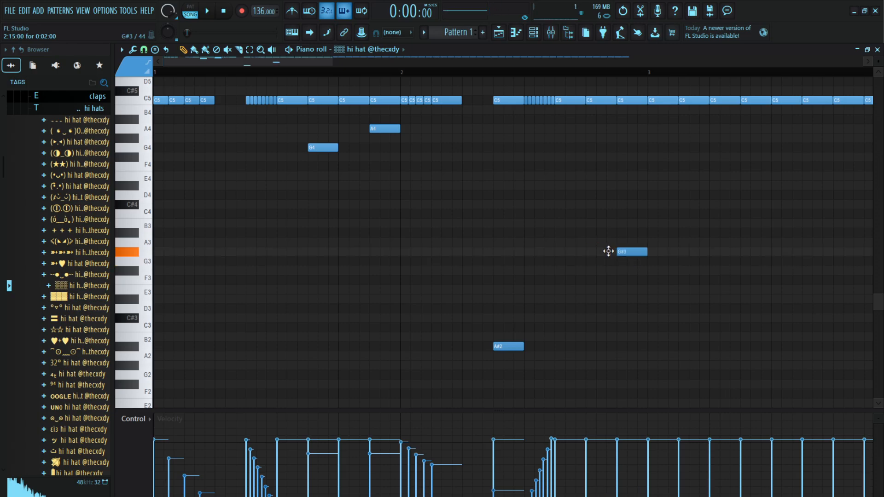
{"action": "key", "text": "space"}
{"action": "left_click_drag", "start_coordinate": [614, 295], "coordinate": [587, 128]}
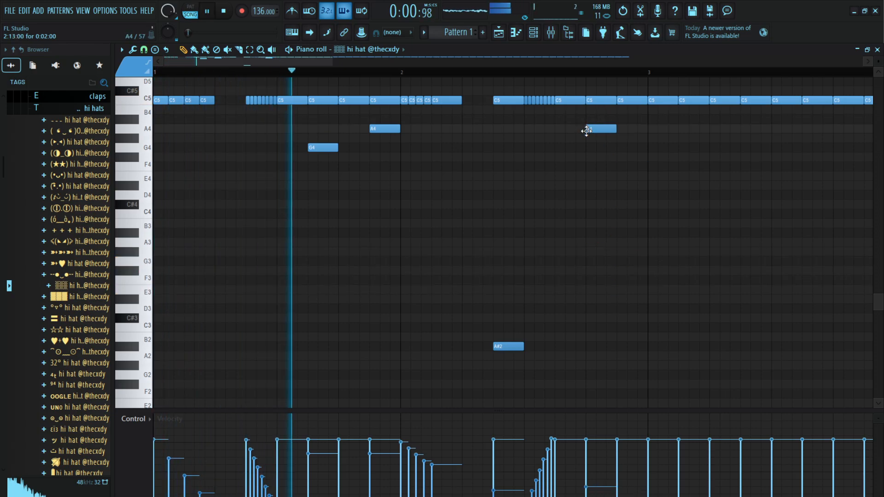
{"action": "left_click", "coordinate": [622, 138]}
{"action": "left_click", "coordinate": [631, 139]}
{"action": "left_click", "coordinate": [641, 140]}
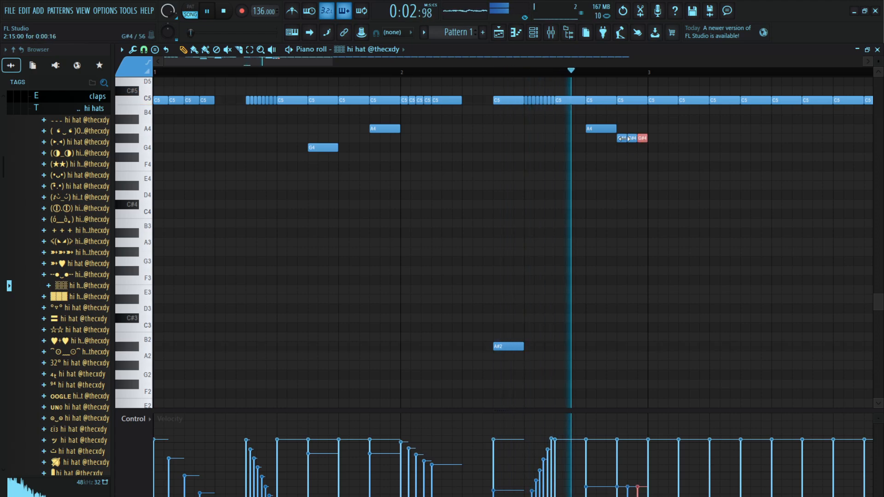
{"action": "key", "text": "space"}
Delete the plain C5 notes from bar 3 onward and duplicate the two-bar hi hat pattern into bars 3 and 4
{"action": "scroll", "coordinate": [660, 65], "scroll_direction": "down", "scroll_amount": 3}
{"action": "scroll", "coordinate": [659, 69], "scroll_direction": "down", "scroll_amount": 6}
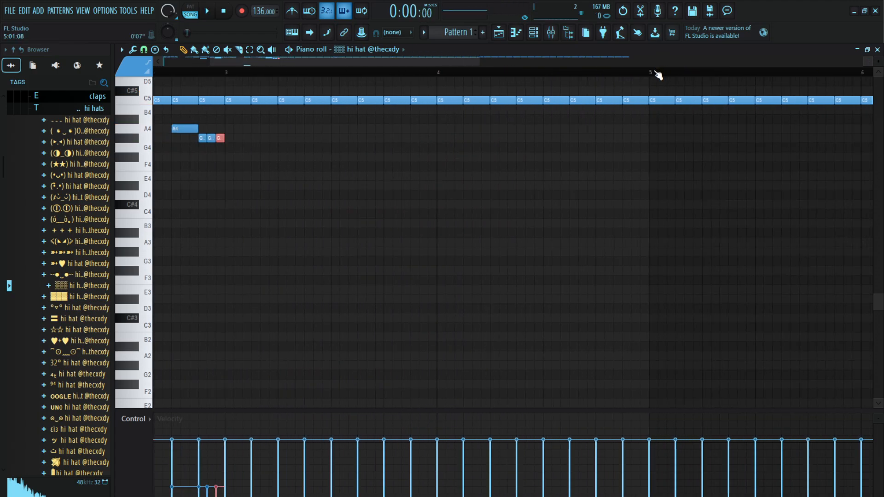
{"action": "left_click_drag", "start_coordinate": [733, 98], "coordinate": [295, 125]}
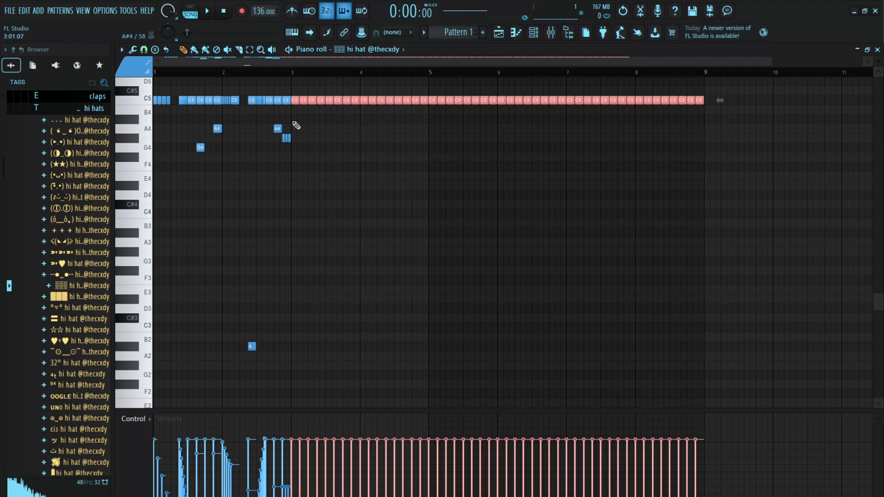
{"action": "key", "text": "Delete"}
{"action": "key", "text": "ctrl+b"}
{"action": "key", "text": "space"}
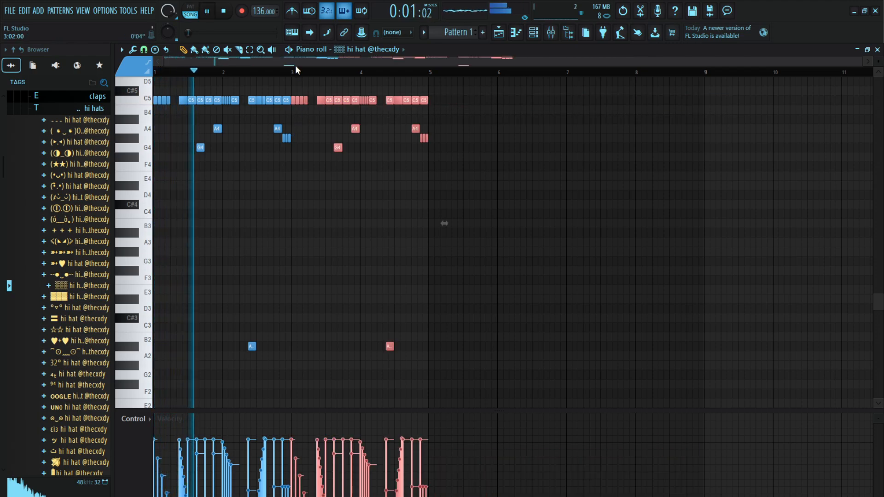
Remove the C5 notes at step 13 of bar 3 and the end of bar 4, and duplicate the four bars into bars 5 to 8
{"action": "scroll", "coordinate": [295, 65], "scroll_direction": "up", "scroll_amount": 5}
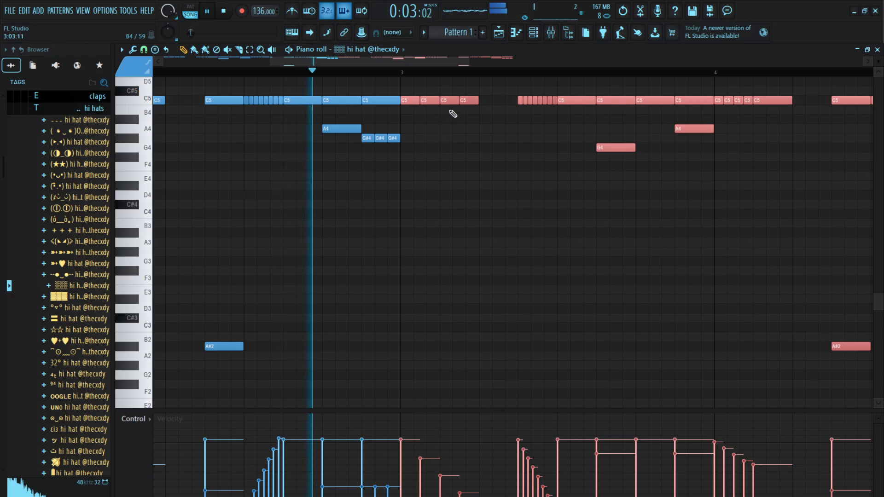
{"action": "right_click", "coordinate": [648, 100]}
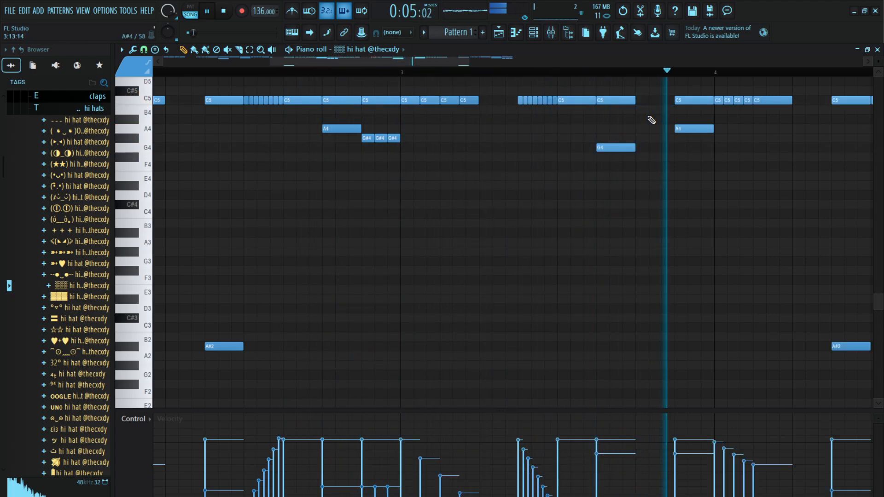
{"action": "scroll", "coordinate": [684, 75], "scroll_direction": "down", "scroll_amount": 3}
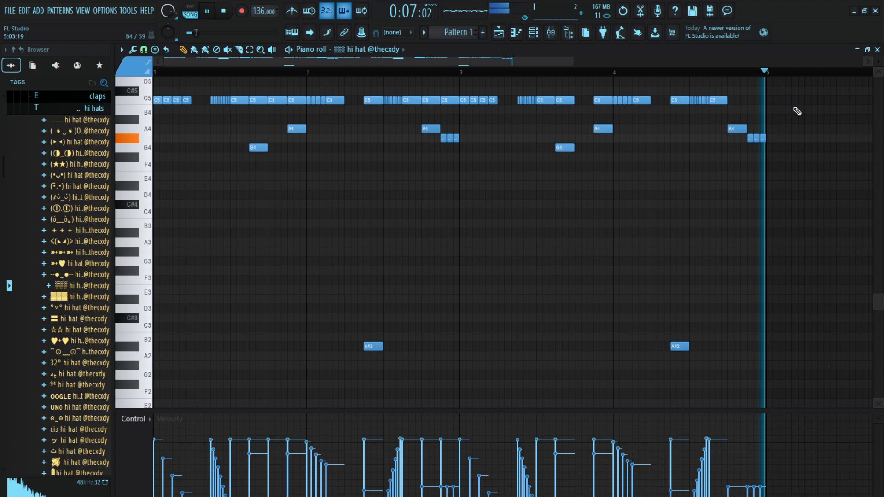
{"action": "key", "text": "ctrl+b"}
{"action": "scroll", "coordinate": [749, 76], "scroll_direction": "down", "scroll_amount": 3}
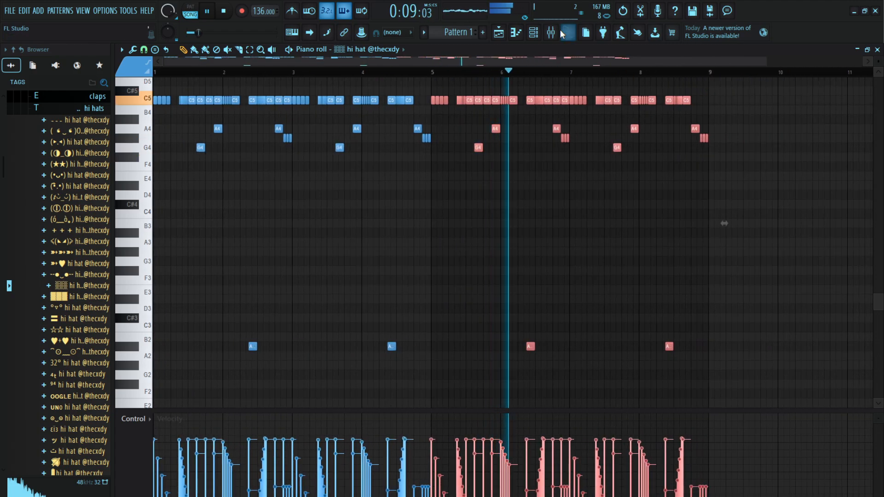
Show the channel rack and add a clap hit at step 9 of bar 1
{"action": "left_click", "coordinate": [536, 33]}
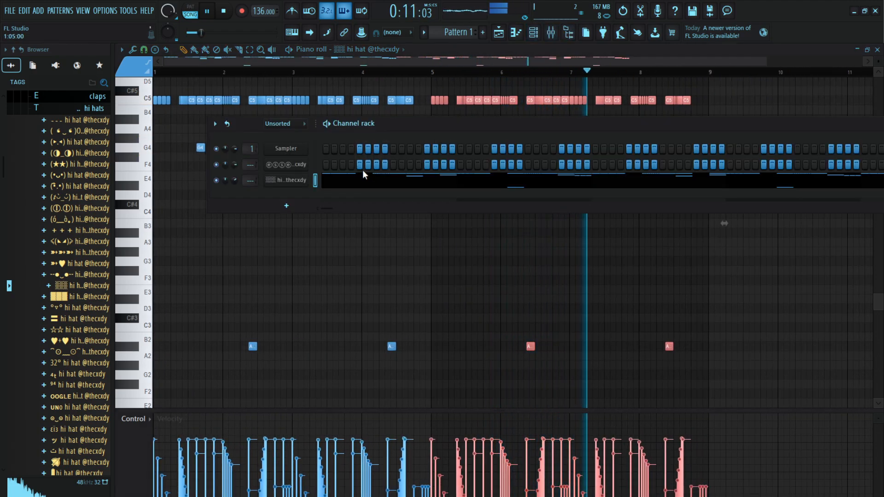
{"action": "left_click", "coordinate": [392, 165]}
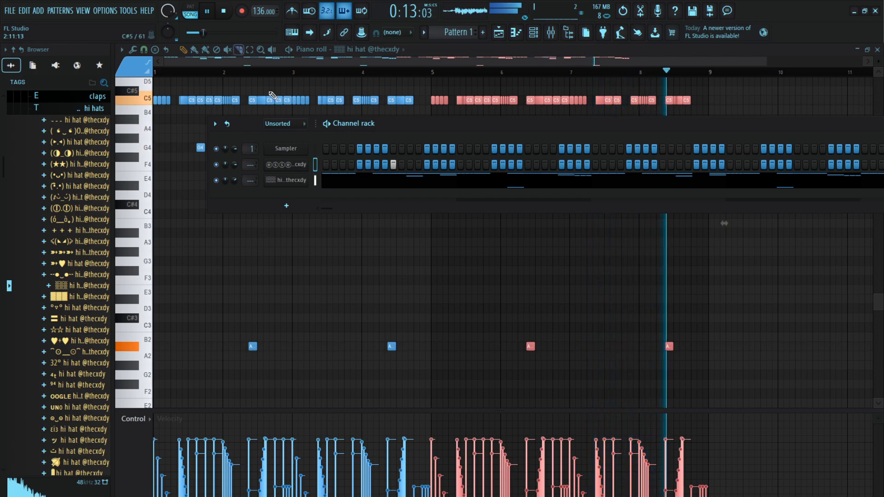
{"action": "key", "text": "space"}
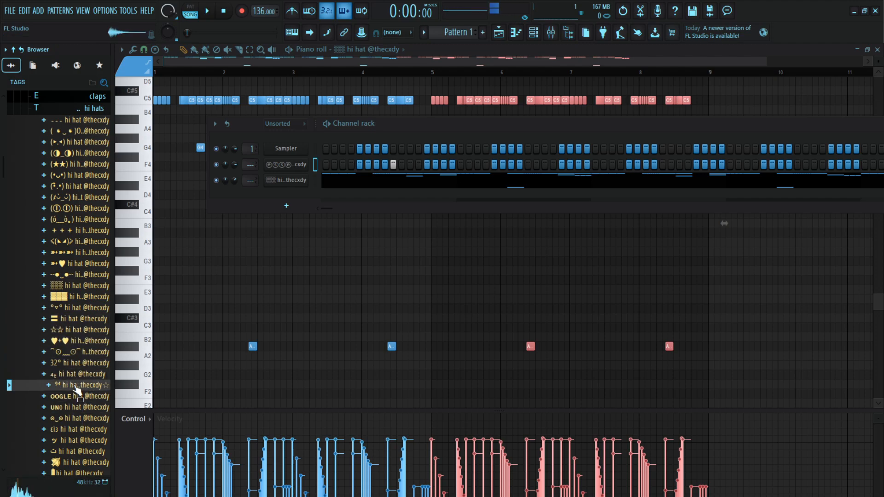
Audition other hi hat samples and replace the hi hat channel's sound with the (►.◄) hi hat
{"action": "left_click", "coordinate": [71, 297]}
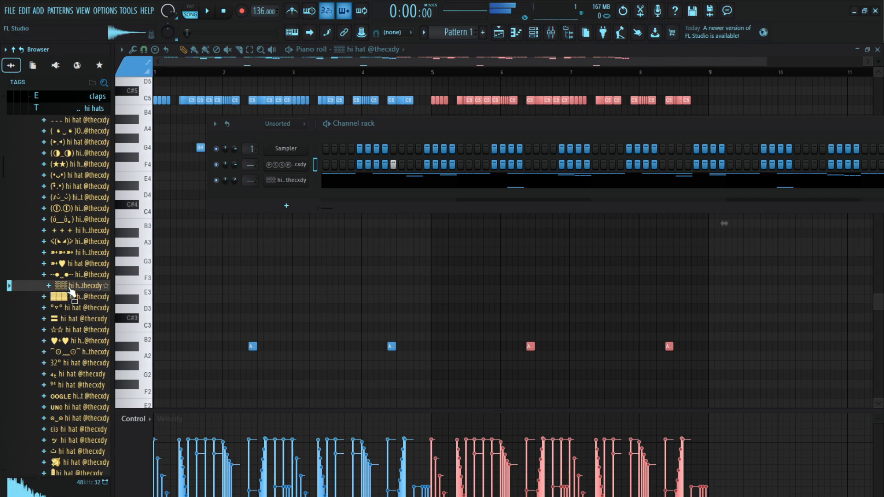
{"action": "left_click", "coordinate": [77, 177]}
{"action": "left_click", "coordinate": [77, 155]}
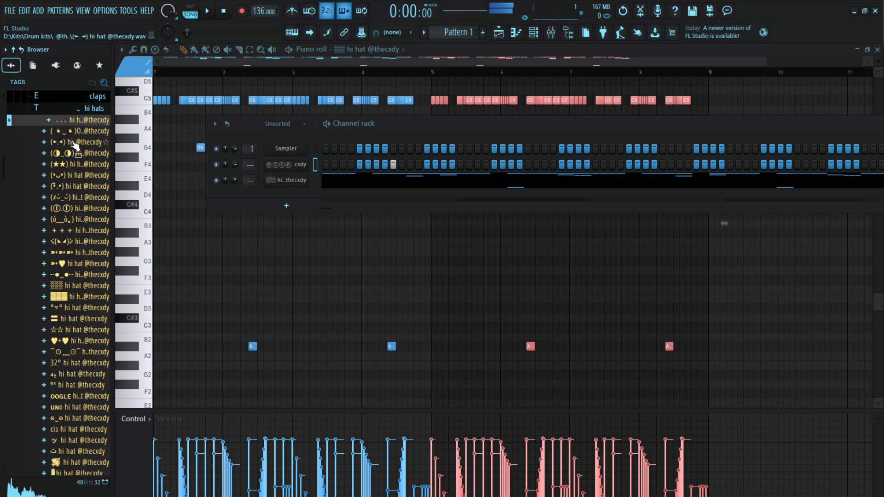
{"action": "left_click_drag", "start_coordinate": [73, 145], "coordinate": [297, 179]}
{"action": "key", "text": "space"}
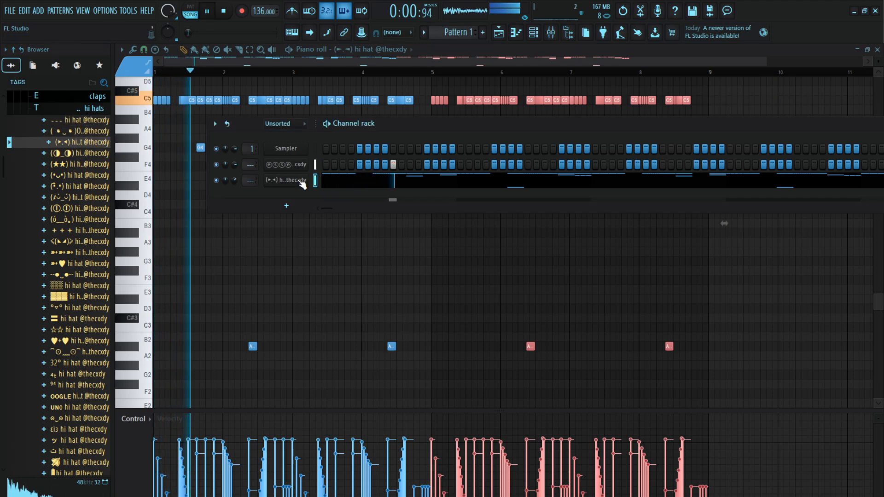
Add a clap hit at step 11 of bar 1 and view the clap channel's notes in the piano roll
{"action": "left_click", "coordinate": [410, 164]}
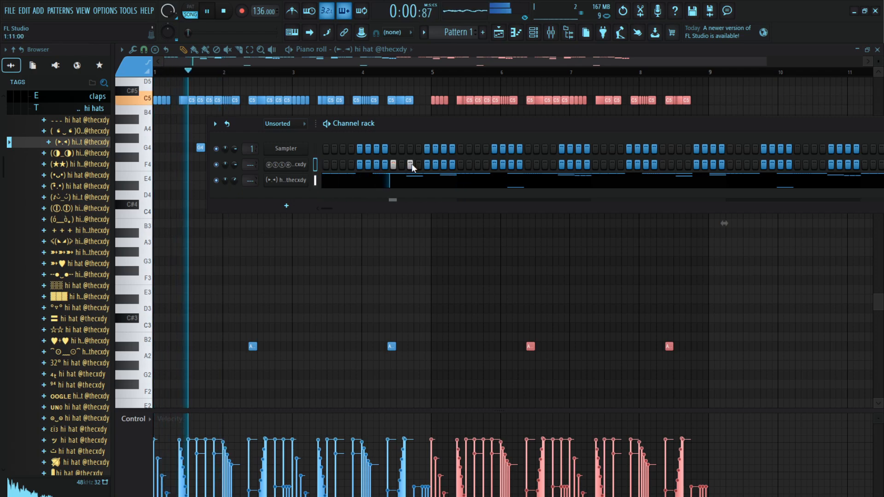
{"action": "key", "text": "space"}
{"action": "right_click", "coordinate": [286, 165]}
{"action": "left_click", "coordinate": [282, 183]}
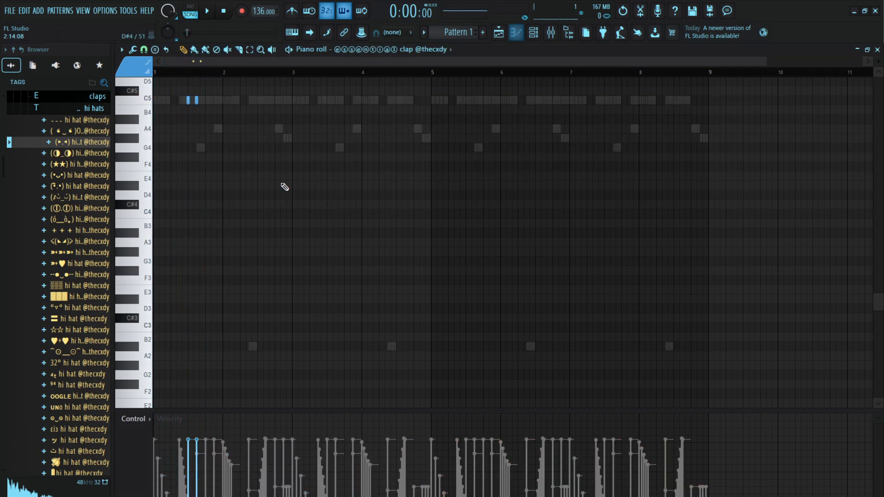
{"action": "left_click", "coordinate": [518, 39]}
Add clap hits at steps 9 and 15 of bar 2, step 9 of bar 3, and steps 11 and 13 of bar 4
{"action": "key", "text": "space"}
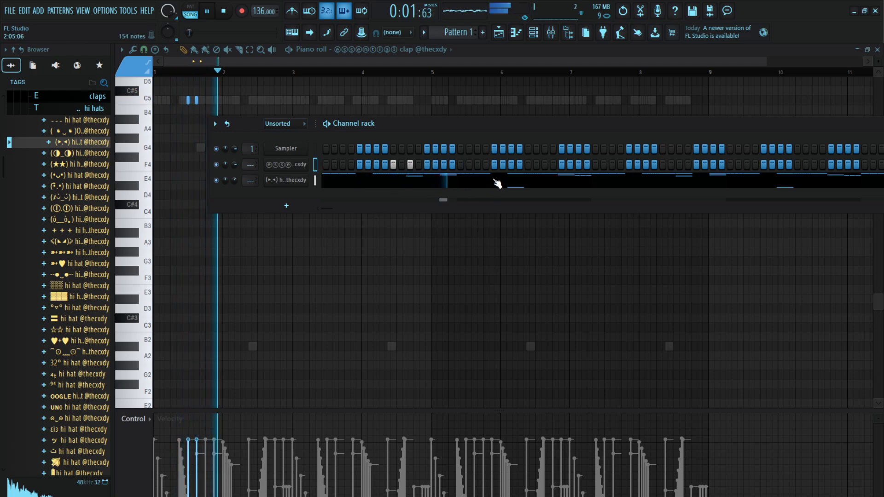
{"action": "left_click", "coordinate": [528, 164]}
{"action": "left_click", "coordinate": [579, 165]}
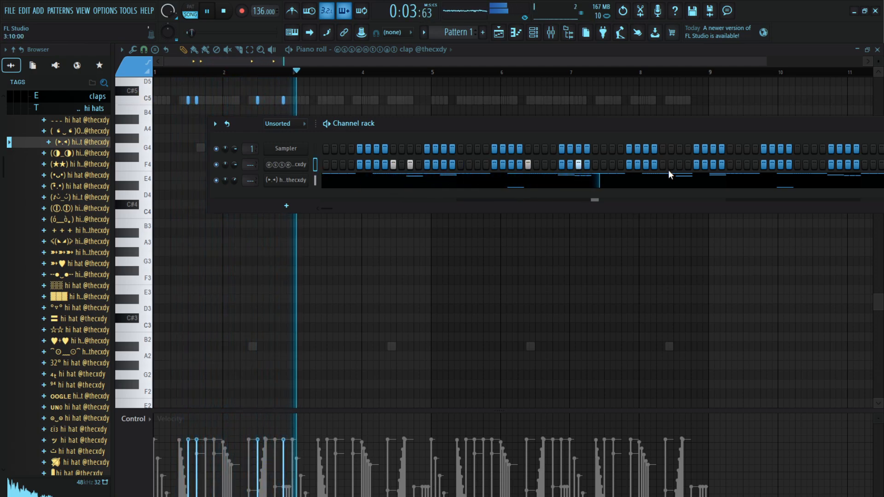
{"action": "left_click", "coordinate": [663, 165]}
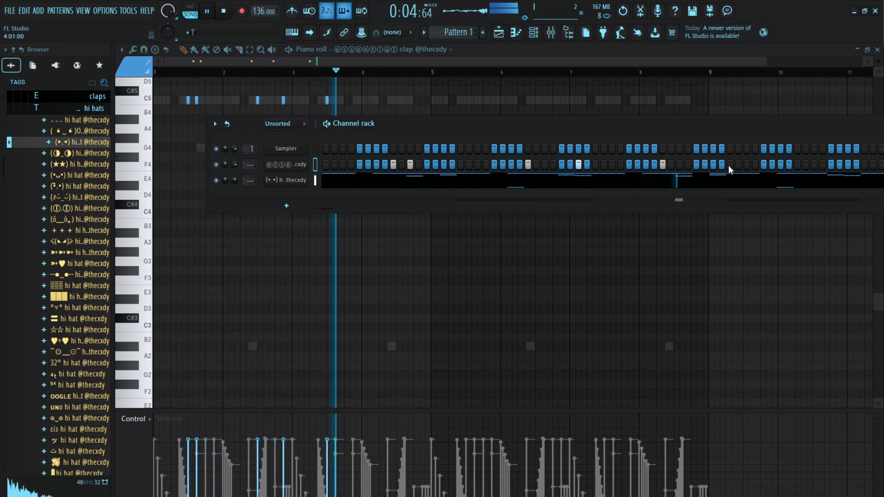
{"action": "left_click", "coordinate": [816, 164]}
{"action": "left_click", "coordinate": [832, 165]}
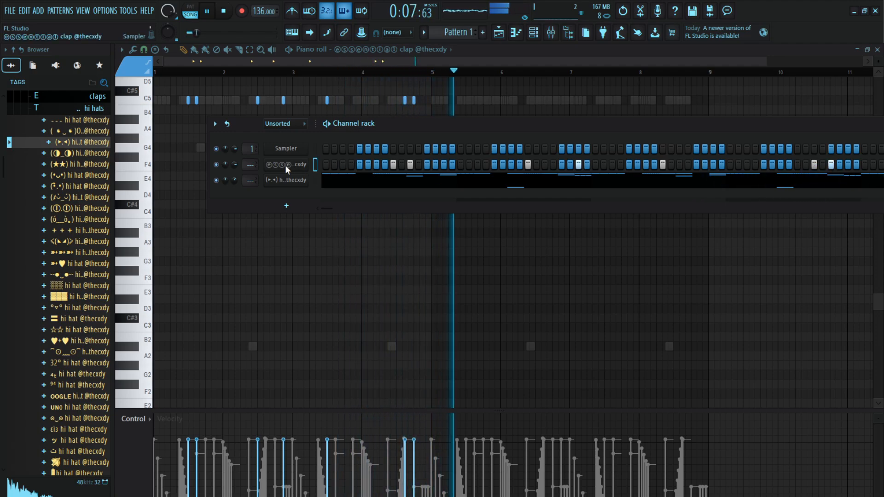
Duplicate the four-bar clap pattern into bars 5 to 8 in the piano roll
{"action": "key", "text": "F5"}
{"action": "key", "text": "F7"}
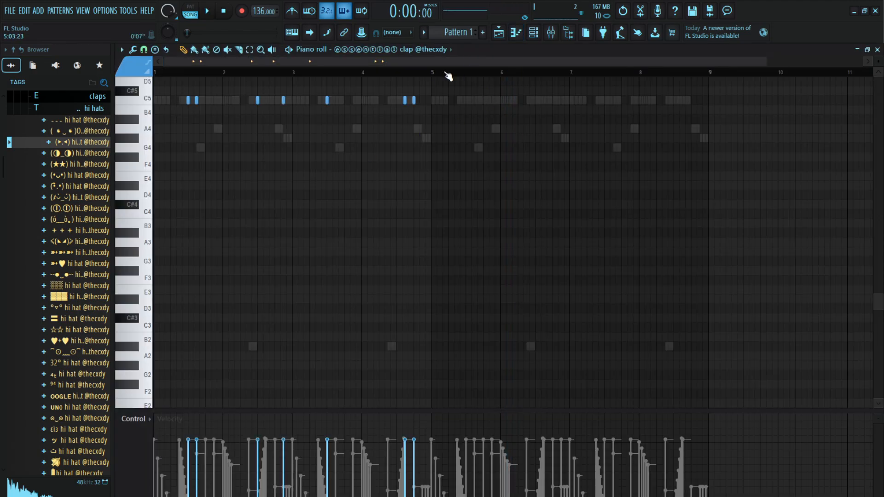
{"action": "key", "text": "ctrl+a"}
{"action": "key", "text": "ctrl+b"}
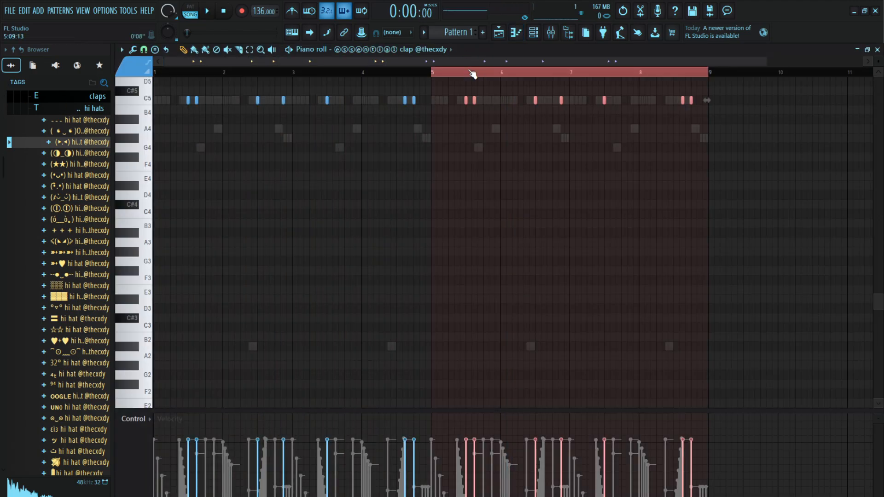
Deselect the claps and lower the velocity of the clap at step 11 of bar 1 during playback
{"action": "left_click", "coordinate": [375, 74]}
{"action": "scroll", "coordinate": [201, 76], "scroll_direction": "up", "scroll_amount": 3}
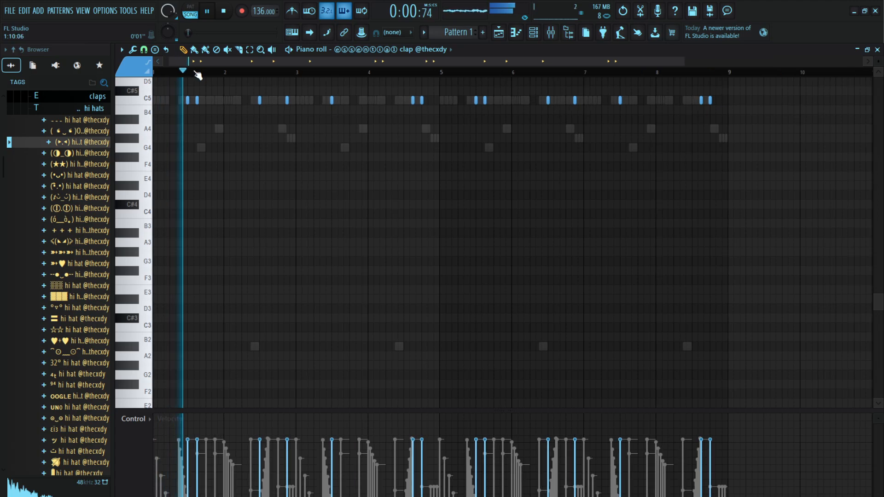
{"action": "key", "text": "space"}
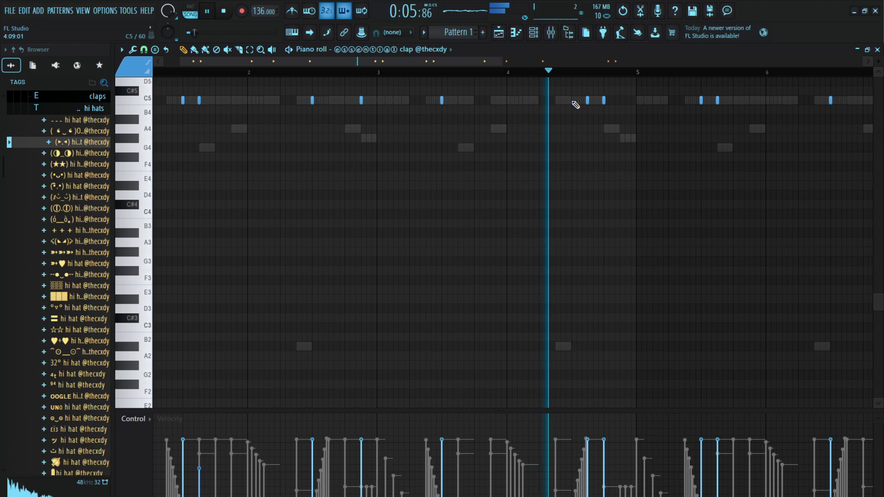
Select the claps in bars 5 to 8, deselect them and lower the velocity of the clap at step 11 of bar 5
{"action": "scroll", "coordinate": [586, 74], "scroll_direction": "down", "scroll_amount": 5}
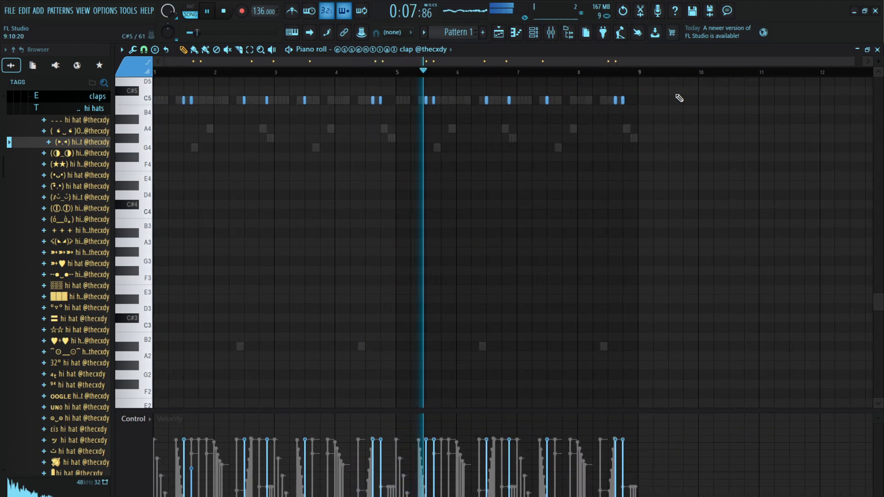
{"action": "left_click_drag", "start_coordinate": [674, 88], "coordinate": [410, 135]}
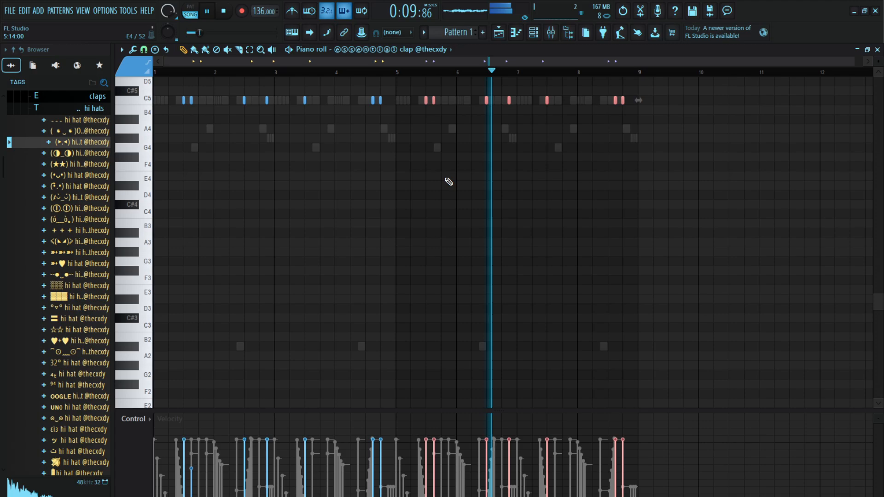
{"action": "left_click", "coordinate": [470, 116], "text": "ctrl"}
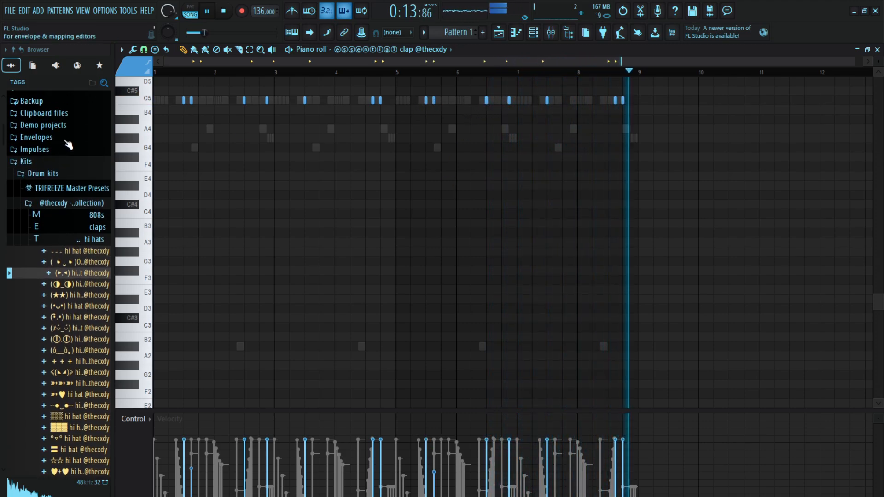
Collapse the hi hats sample folder and select bars 1 to 8 of the playlist as the loop range
{"action": "scroll", "coordinate": [70, 244], "scroll_direction": "up", "scroll_amount": 4}
{"action": "left_click", "coordinate": [70, 242]}
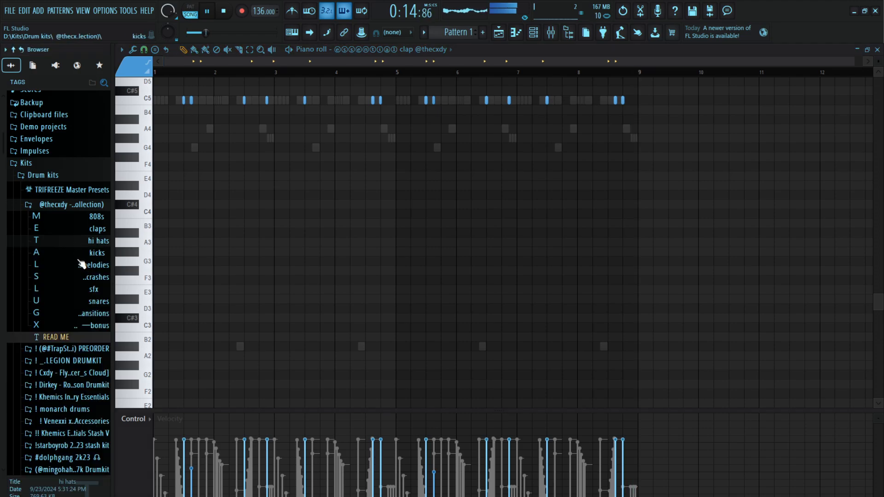
{"action": "left_click", "coordinate": [499, 33]}
{"action": "left_click_drag", "start_coordinate": [370, 73], "coordinate": [4, 134]}
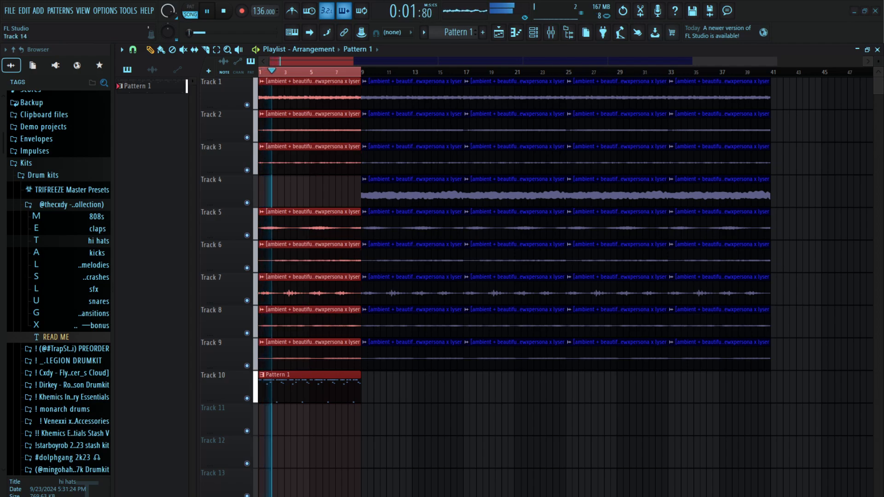
Choose the ╬╬╬ snare sample from the drum kit's snares folder and load it into the channel rack
{"action": "left_click", "coordinate": [92, 302]}
{"action": "left_click", "coordinate": [81, 332]}
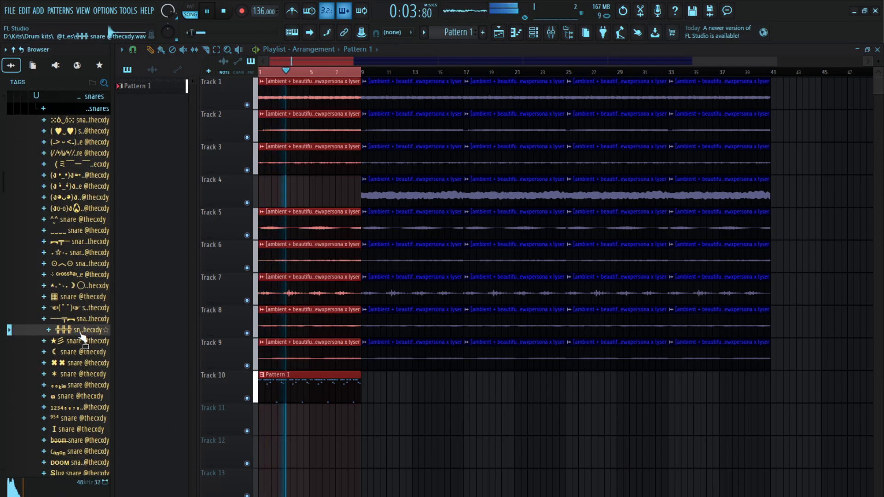
{"action": "key", "text": "F6"}
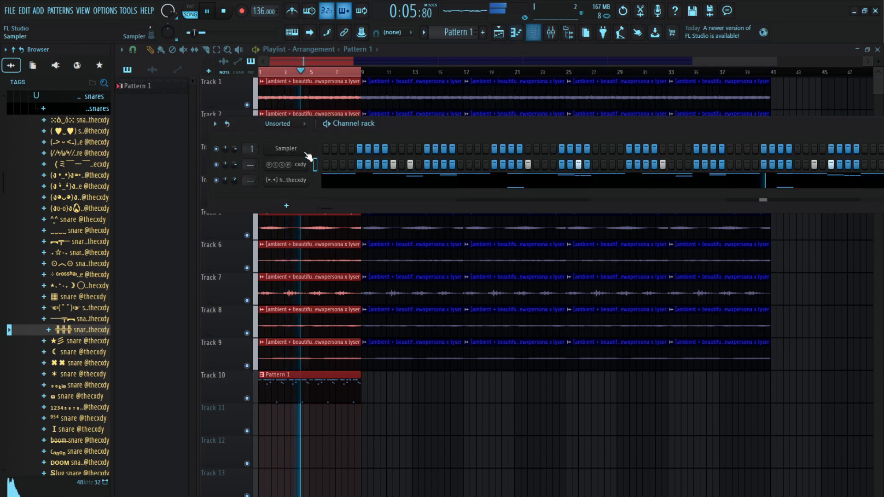
Add snare hits at step 7 of bar 1, step 12 of bar 2 and step 3 of bar 4, duplicating them into bars 5 to 8
{"action": "key", "text": "space"}
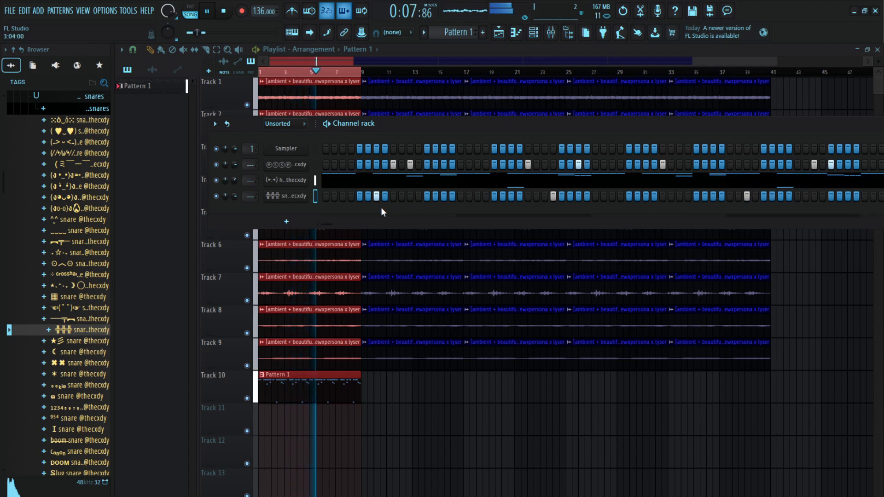
{"action": "key", "text": "F7"}
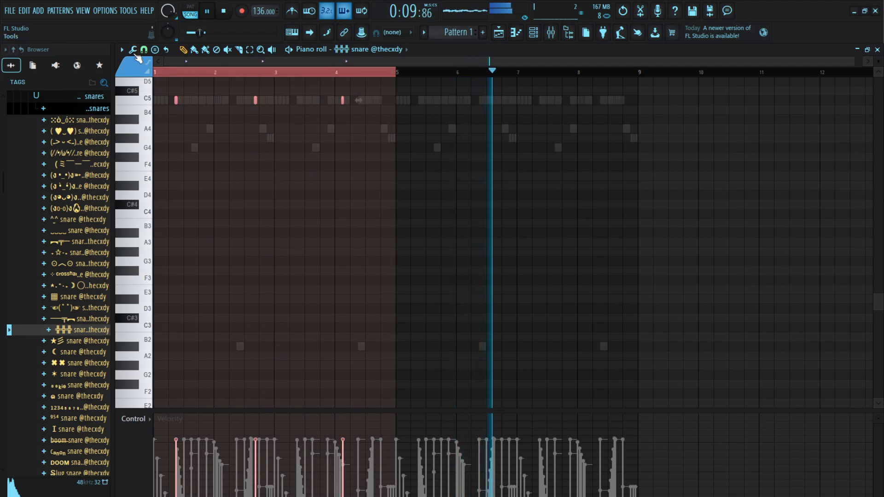
{"action": "left_click", "coordinate": [461, 76]}
Choose the ▤▤ open hat sample from the open hats and crashes folder and add it as a new channel
{"action": "scroll", "coordinate": [63, 188], "scroll_direction": "up", "scroll_amount": 5}
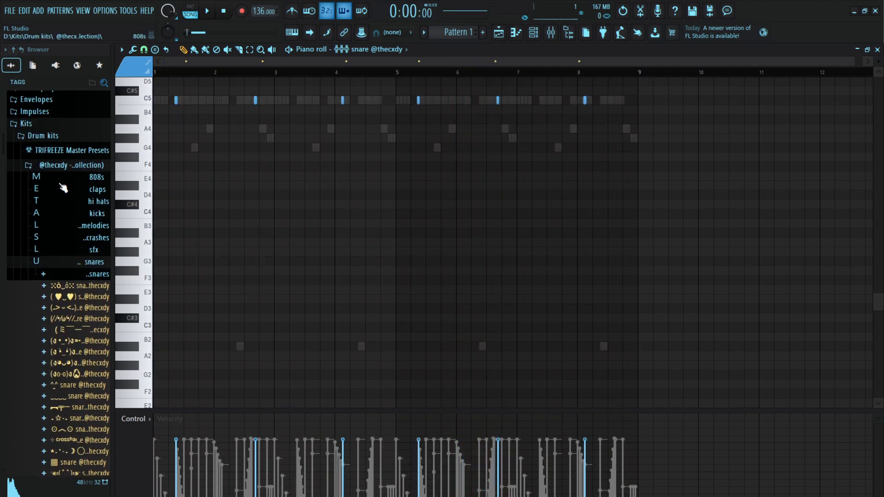
{"action": "left_click", "coordinate": [95, 275]}
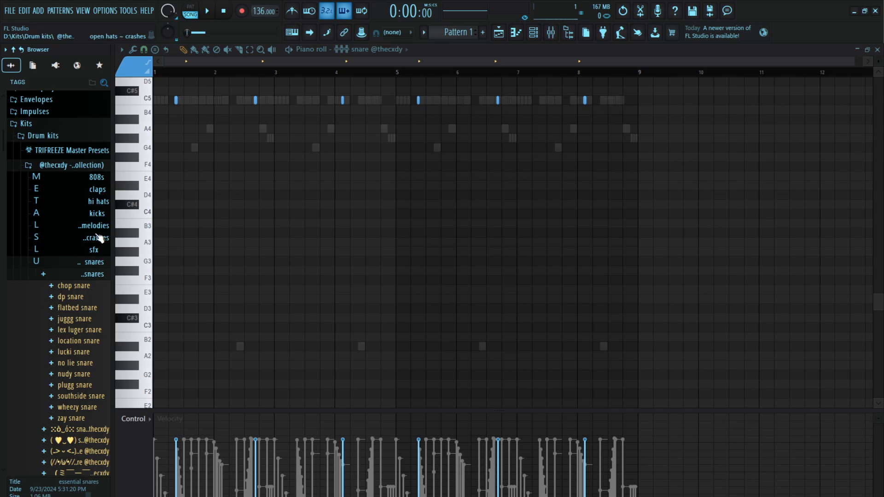
{"action": "left_click", "coordinate": [99, 237]}
{"action": "left_click", "coordinate": [83, 274]}
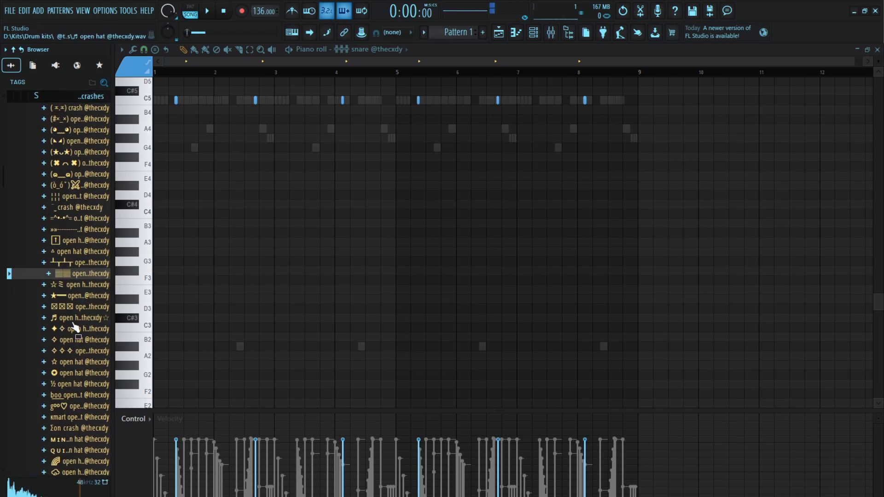
{"action": "left_click", "coordinate": [541, 36]}
{"action": "left_click_drag", "start_coordinate": [294, 221], "coordinate": [296, 220]}
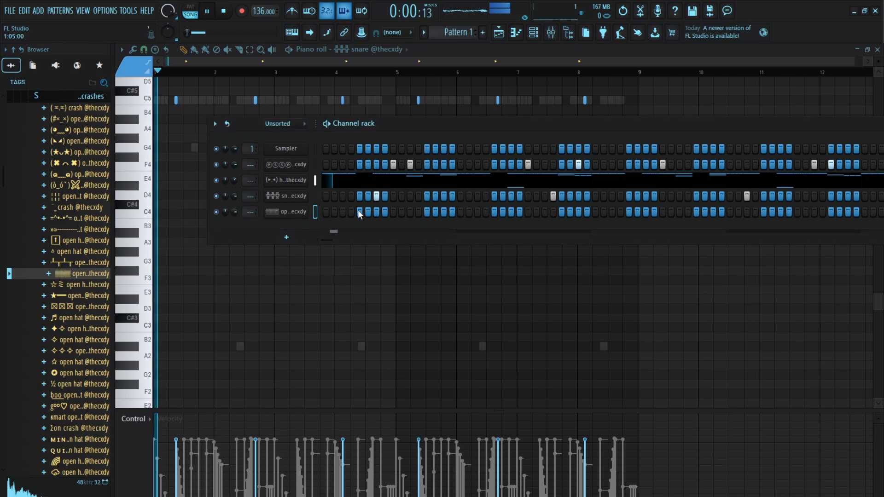
Add open hat hits at steps 1 and 15 of bar 1 during playback
{"action": "left_click", "coordinate": [327, 211]}
{"action": "key", "text": "space"}
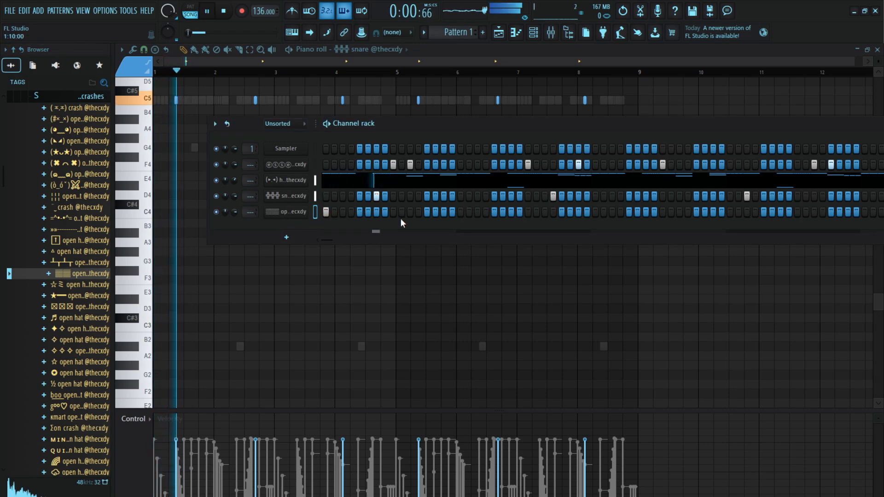
{"action": "key", "text": "g"}
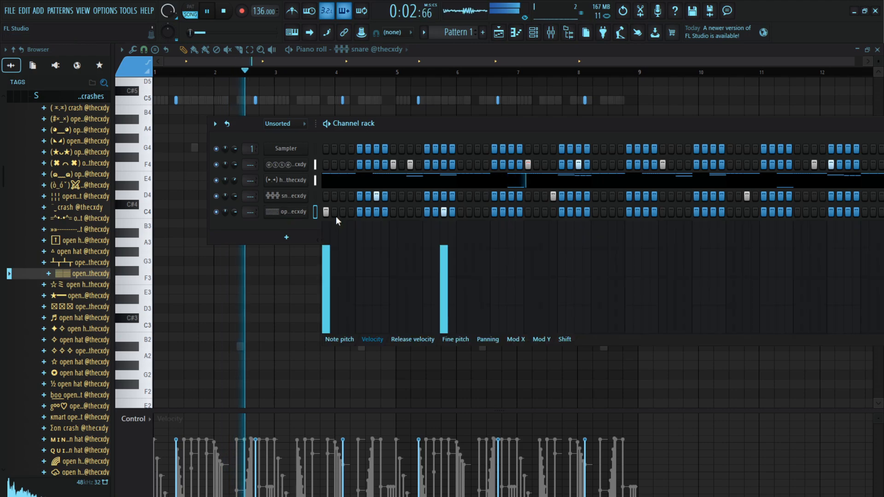
Duplicate the four-bar open hat pattern into bars 5 to 8 in the piano roll
{"action": "key", "text": "F7"}
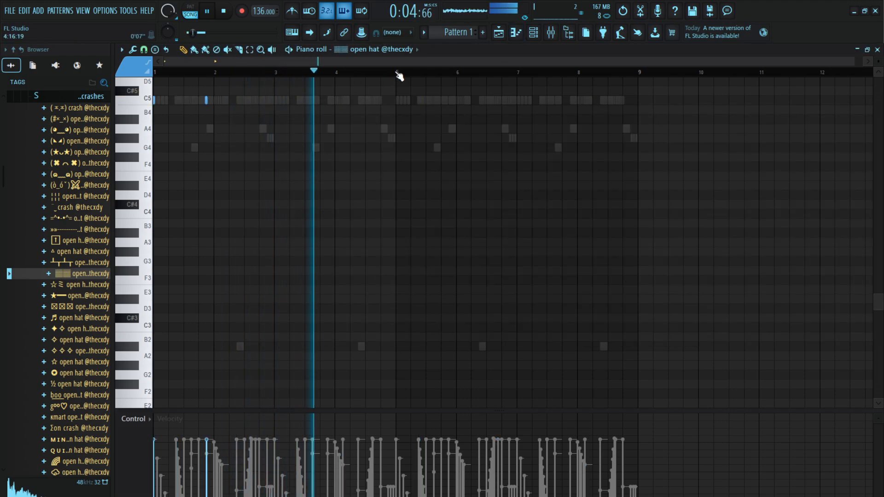
{"action": "left_click_drag", "start_coordinate": [399, 74], "coordinate": [101, 93]}
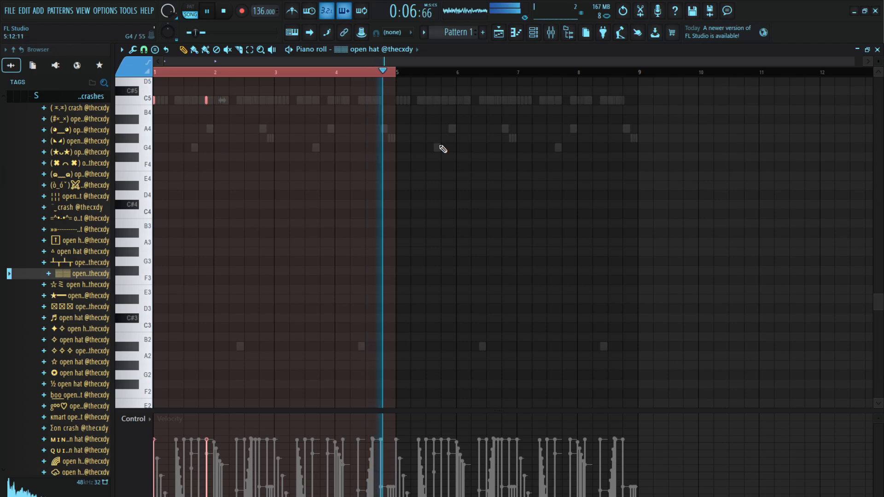
{"action": "key", "text": "ctrl+b"}
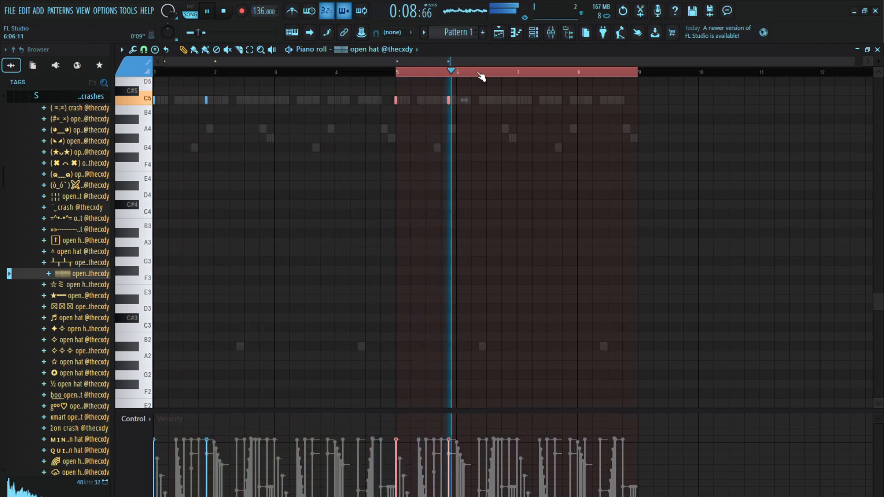
Check the clap channel's sampler settings and adjust the hi hat channel's volume in the channel rack
{"action": "scroll", "coordinate": [76, 217], "scroll_direction": "up", "scroll_amount": 4}
{"action": "left_click", "coordinate": [78, 229]}
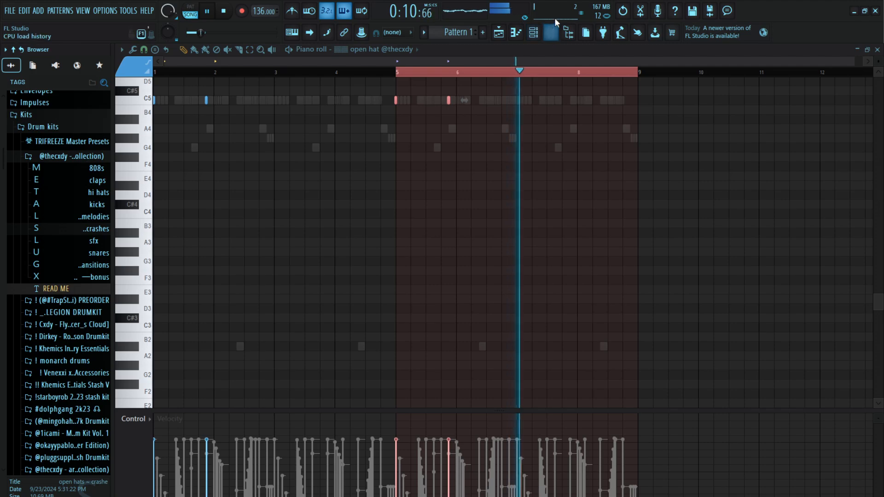
{"action": "left_click", "coordinate": [534, 32]}
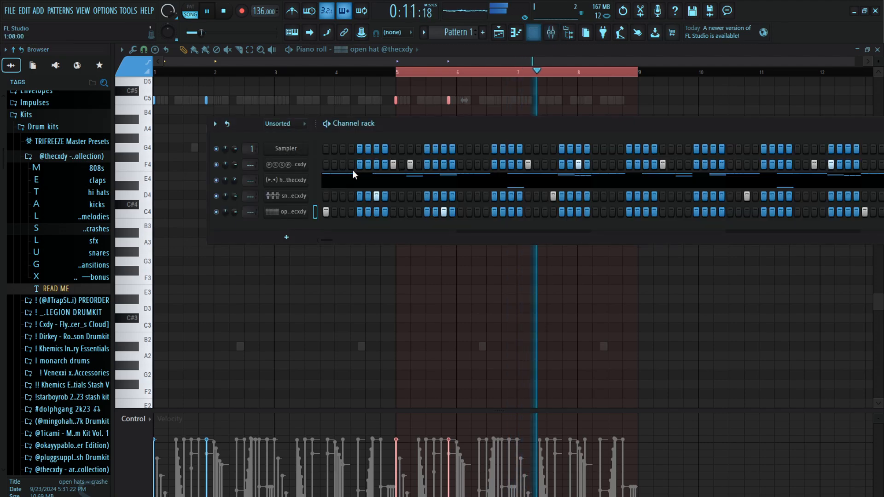
{"action": "left_click", "coordinate": [286, 165]}
{"action": "left_click", "coordinate": [337, 249]}
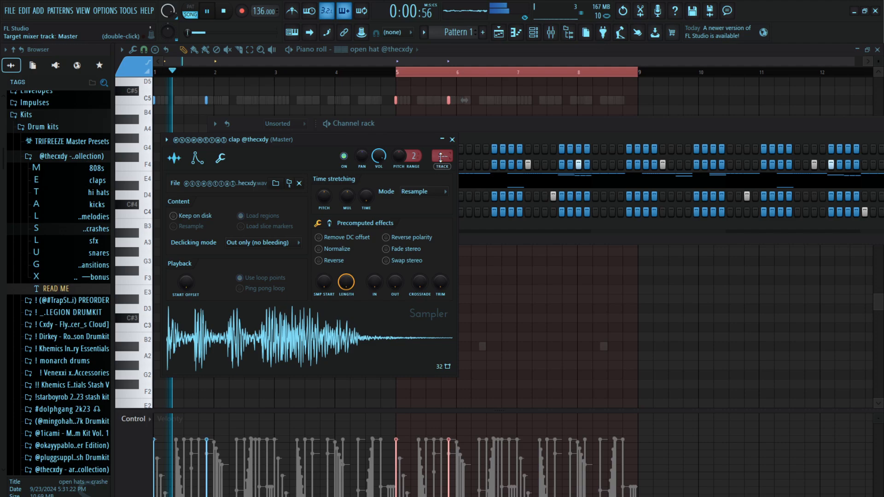
{"action": "left_click", "coordinate": [453, 139]}
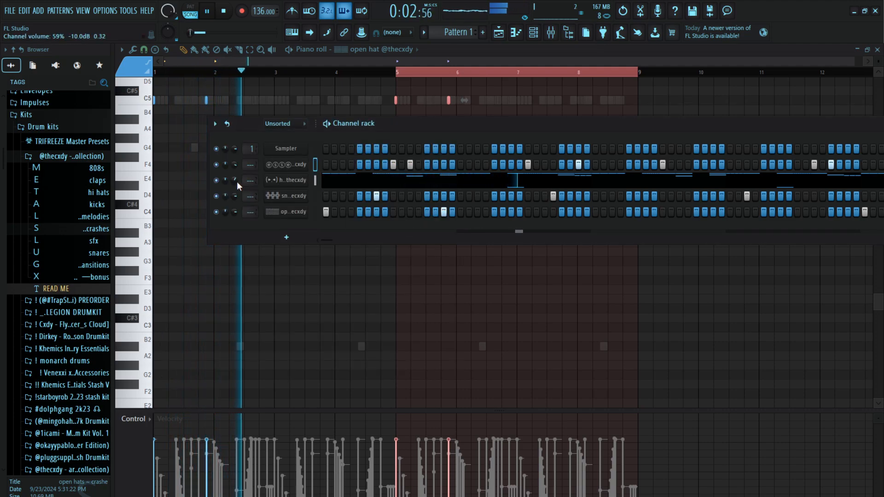
{"action": "left_click_drag", "start_coordinate": [237, 181], "coordinate": [236, 168]}
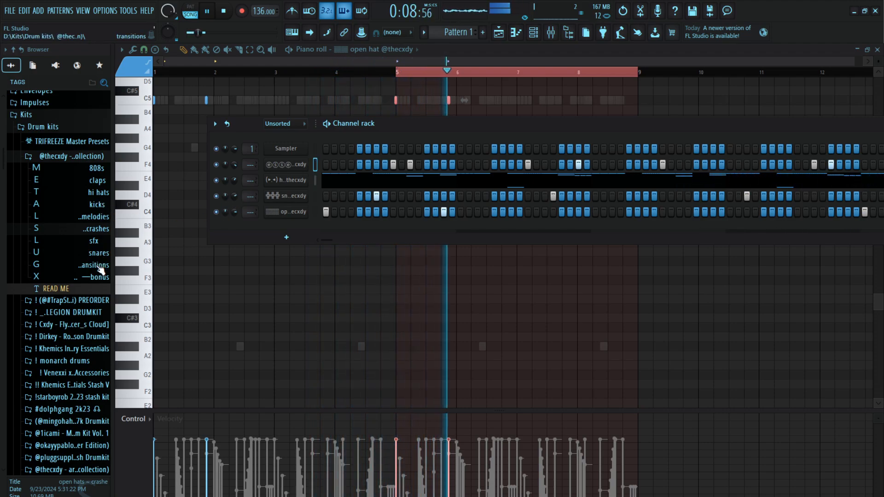
Preview samples in the drum kit's 808s folder and add the (x_x) 808 as a new channel
{"action": "left_click", "coordinate": [96, 168]}
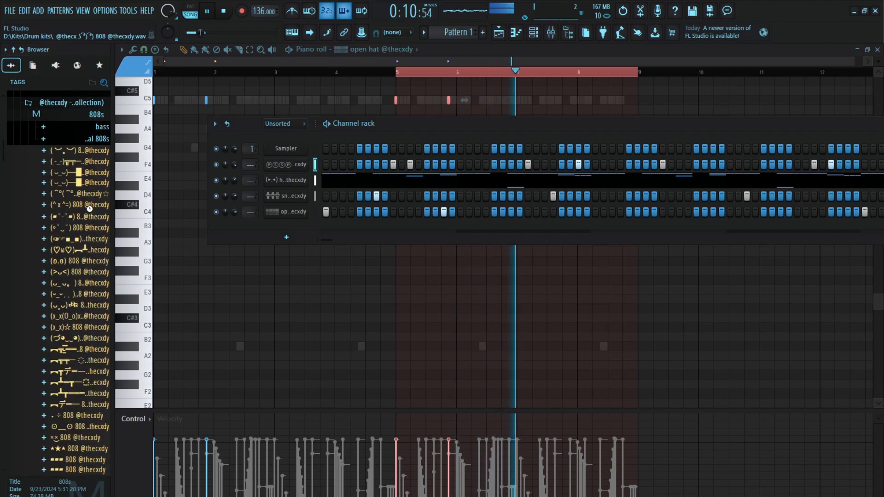
{"action": "left_click", "coordinate": [89, 207]}
{"action": "left_click", "coordinate": [93, 210]}
{"action": "left_click", "coordinate": [94, 190]}
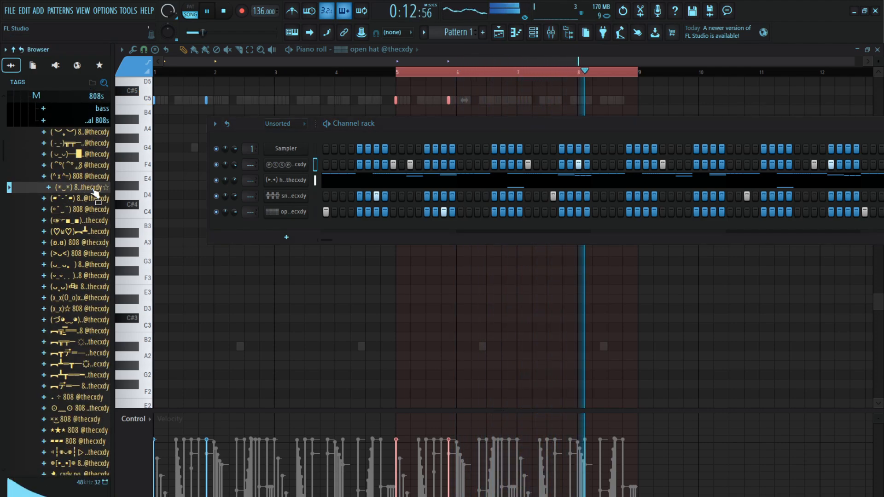
{"action": "left_click_drag", "start_coordinate": [94, 193], "coordinate": [269, 223]}
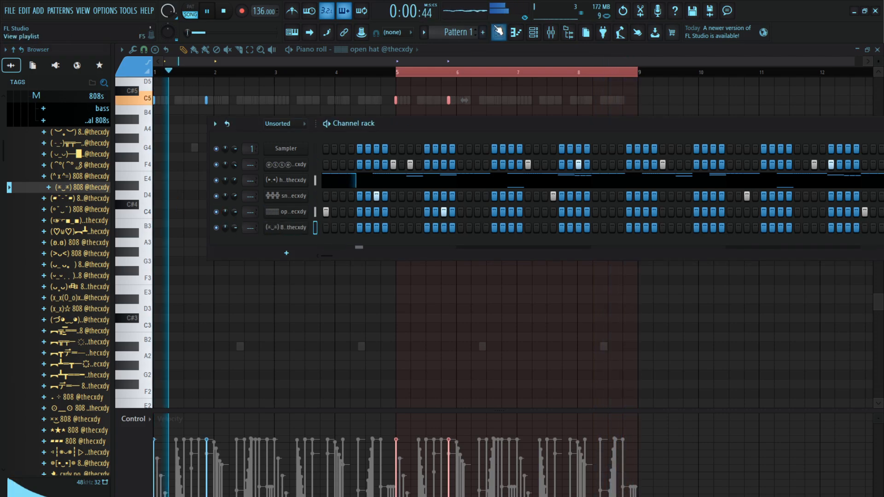
Stop playback and route the blue river audio clip on Track 1 to mixer track 2
{"action": "left_click", "coordinate": [498, 31]}
{"action": "key", "text": "space"}
{"action": "double_click", "coordinate": [294, 97]}
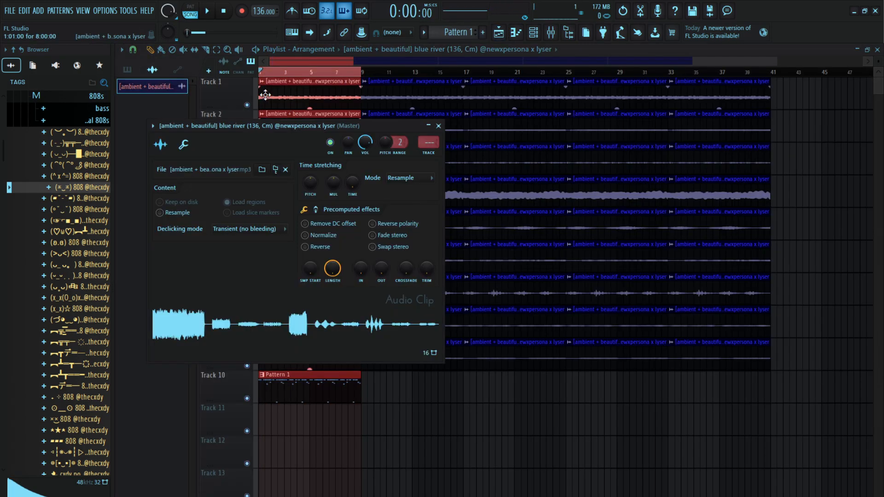
{"action": "key", "text": "F9"}
{"action": "left_click", "coordinate": [499, 32]}
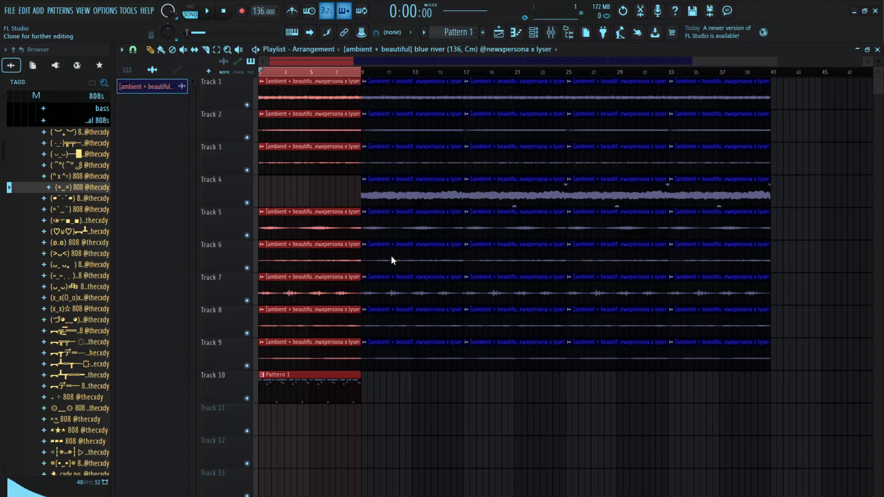
Make the Track 4 clip at bar 9 unique and replace the other Track 4 clips with three copies of it
{"action": "right_click", "coordinate": [477, 197]}
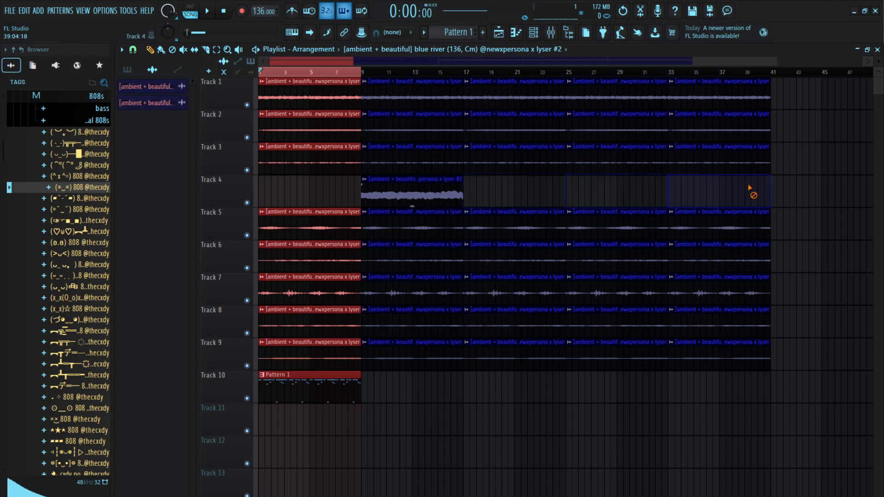
{"action": "left_click_drag", "start_coordinate": [529, 188], "coordinate": [429, 186]}
{"action": "key", "text": "ctrl+b"}
{"action": "key", "text": "ctrl+b"}
{"action": "key", "text": "ctrl+b"}
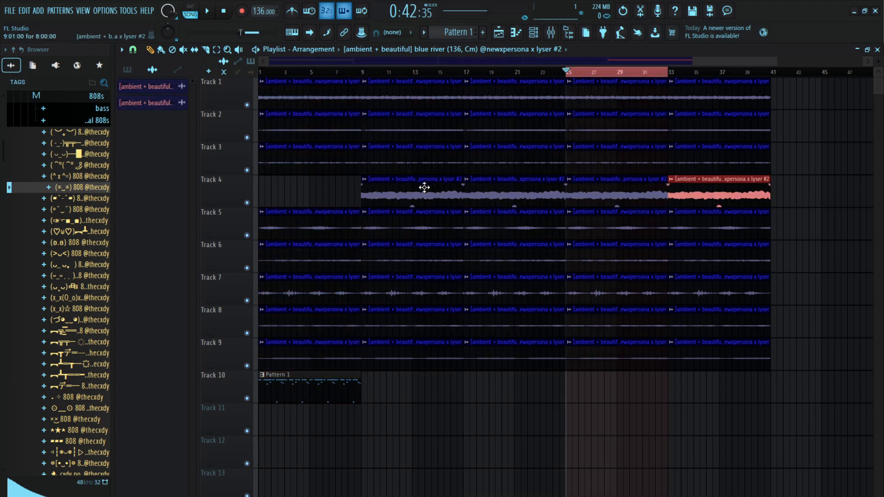
Route the unique Track 4 audio clip to mixer track 3 and close its settings
{"action": "double_click", "coordinate": [424, 188]}
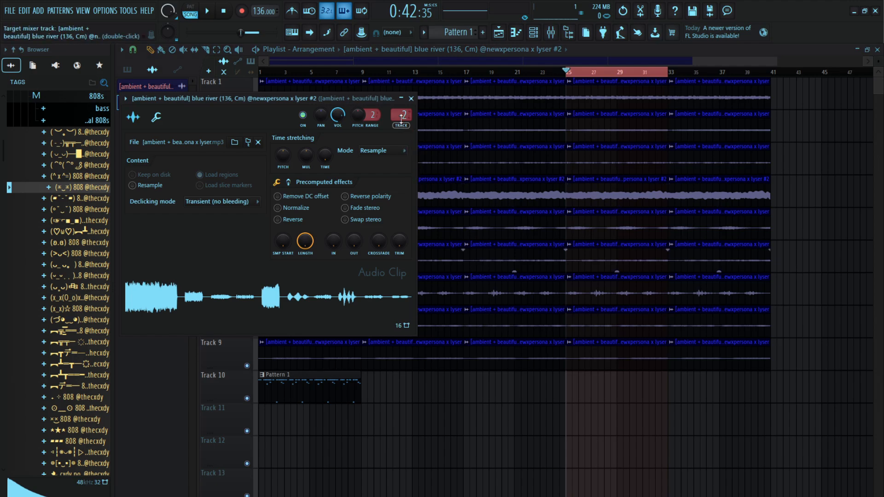
{"action": "key", "text": "F9"}
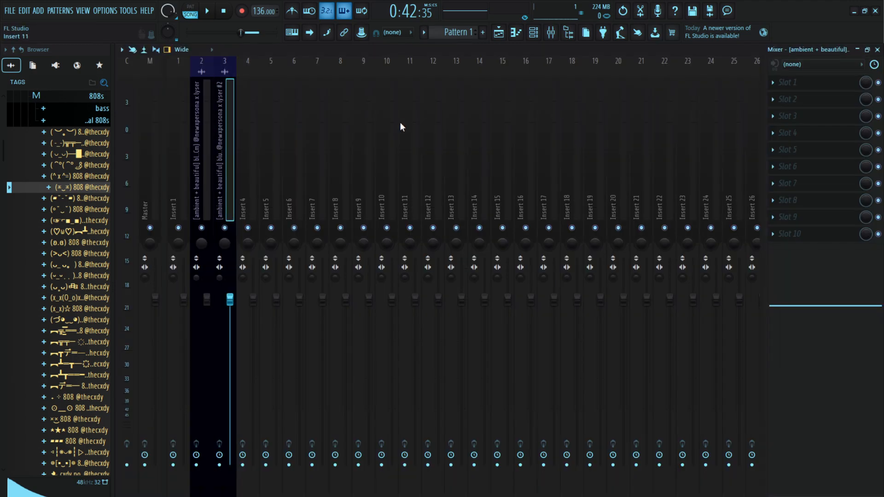
{"action": "key", "text": "F9"}
{"action": "left_click", "coordinate": [411, 99]}
Clear the playlist's time selection and play the arrangement from the start
{"action": "left_click_drag", "start_coordinate": [405, 72], "coordinate": [261, 74]}
{"action": "key", "text": "ctrl+d"}
{"action": "key", "text": "space"}
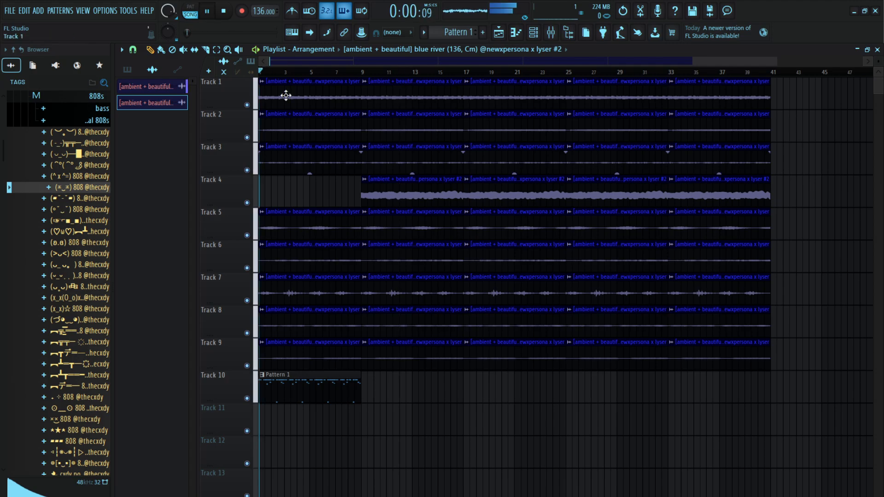
Audition the arrangement from about bar 23, undo the last playlist edit and restart playback from the beginning
{"action": "left_click", "coordinate": [553, 72]}
{"action": "right_click", "coordinate": [545, 92]}
{"action": "left_click", "coordinate": [541, 103]}
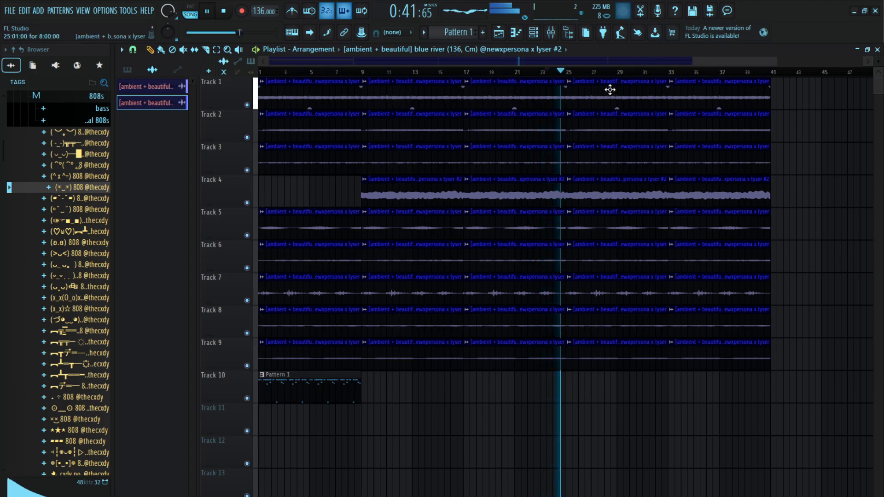
{"action": "right_click", "coordinate": [612, 89]}
{"action": "key", "text": "ctrl+z"}
{"action": "left_click_drag", "start_coordinate": [546, 72], "coordinate": [6, 86]}
{"action": "key", "text": "space"}
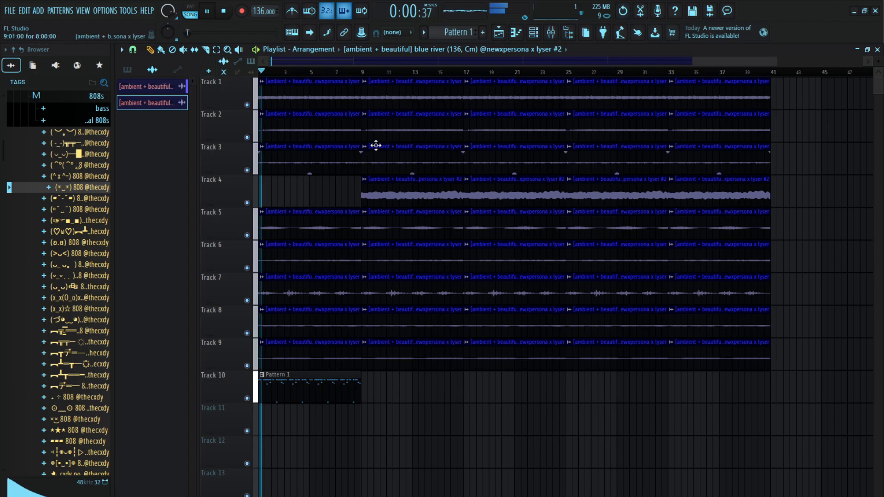
Select bars 1 to 8 in the playlist, audition two 808 samples and add the (×_×) 808 to the channel rack
{"action": "left_click_drag", "start_coordinate": [367, 73], "coordinate": [2, 79]}
{"action": "key", "text": "F6"}
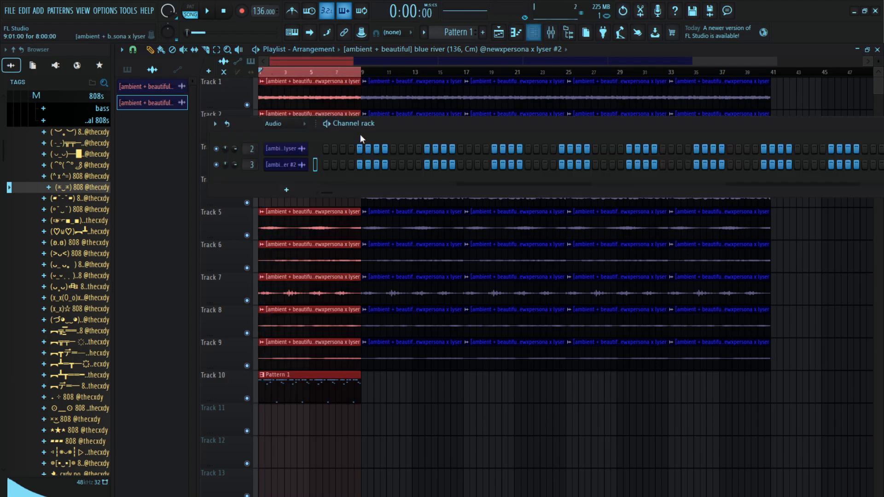
{"action": "left_click", "coordinate": [83, 176]}
{"action": "key", "text": "space"}
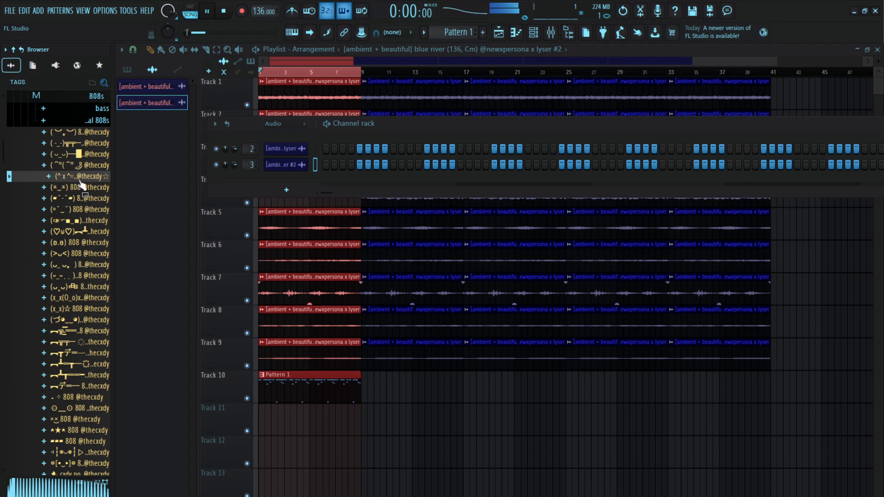
{"action": "left_click", "coordinate": [82, 187]}
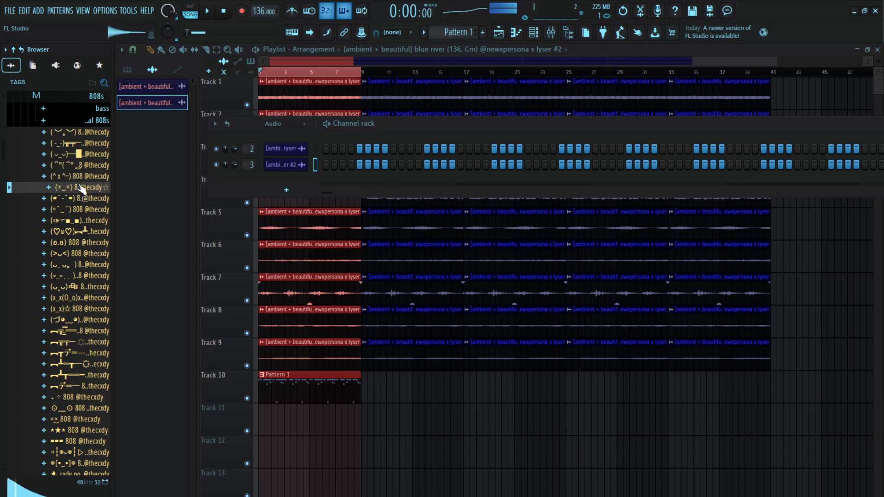
{"action": "left_click_drag", "start_coordinate": [295, 183], "coordinate": [299, 185]}
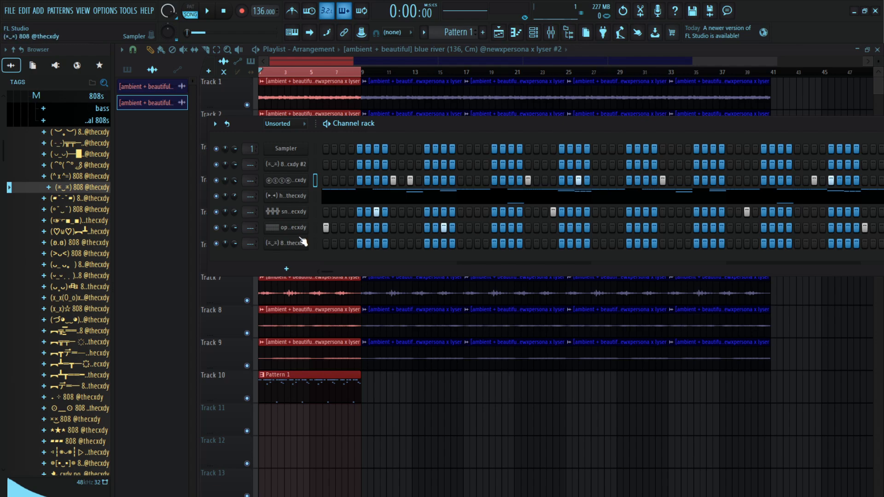
Clear the playlist's time selection, add an 808 hit on the pattern's first step and open it in the piano roll
{"action": "key", "text": "F7"}
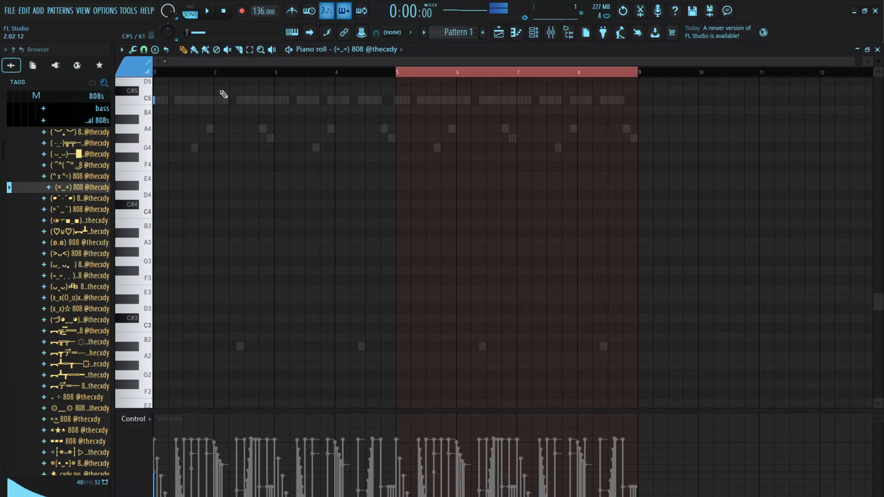
{"action": "left_click", "coordinate": [499, 32]}
{"action": "key", "text": "ctrl+d"}
{"action": "scroll", "coordinate": [294, 77], "scroll_direction": "up", "scroll_amount": 6}
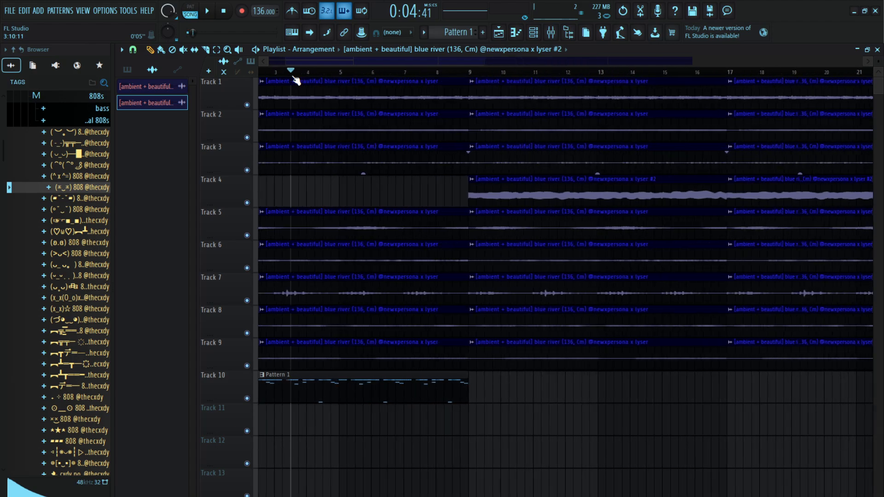
{"action": "left_click_drag", "start_coordinate": [319, 75], "coordinate": [34, 91]}
{"action": "key", "text": "F6"}
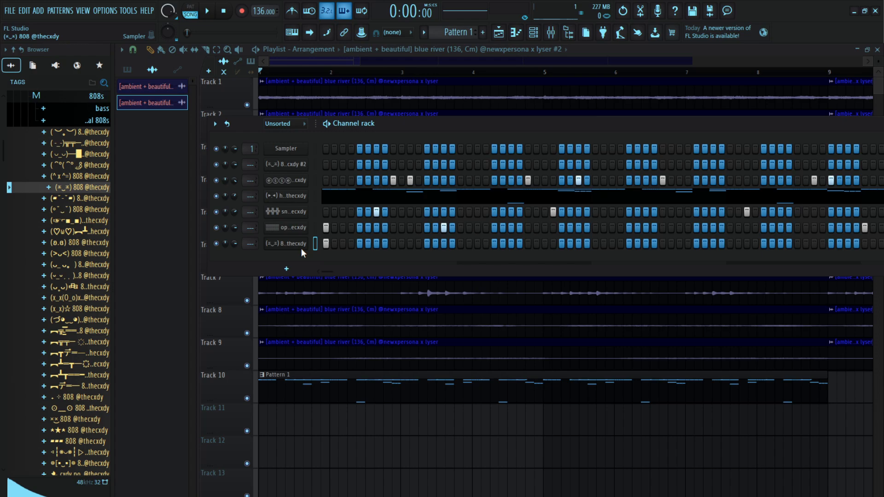
{"action": "key", "text": "F7"}
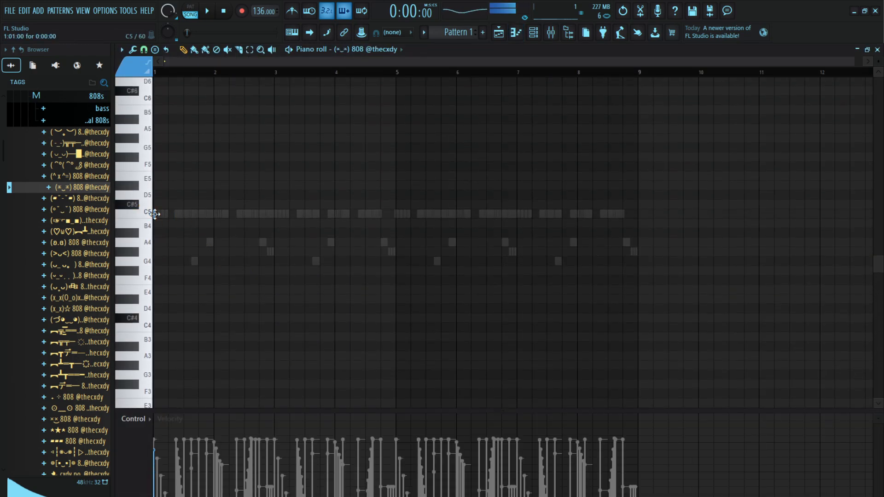
Enable the 808 channel's volume envelope with attack time at 0% and play the pattern
{"action": "key", "text": "space"}
{"action": "key", "text": "F6"}
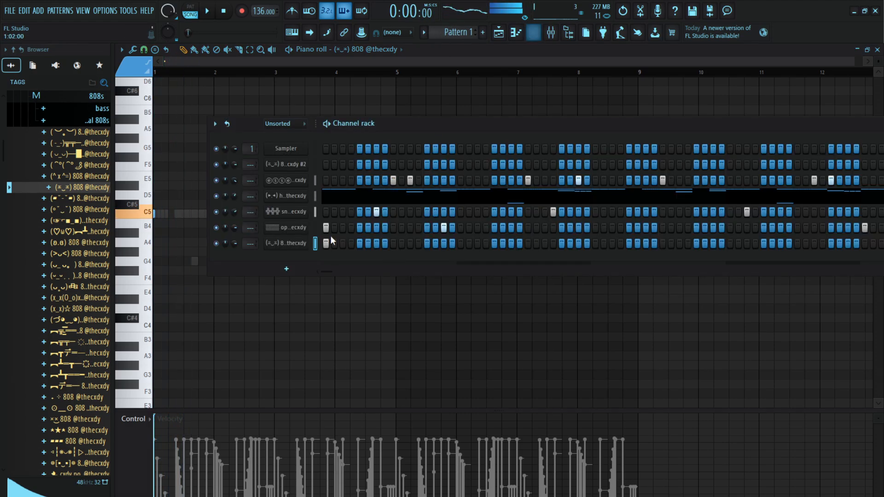
{"action": "left_click", "coordinate": [297, 244]}
{"action": "left_click", "coordinate": [251, 213]}
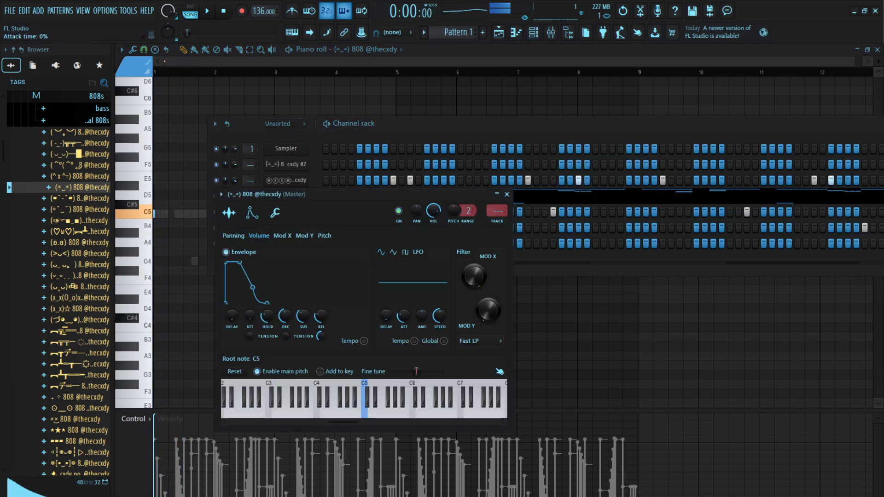
{"action": "key", "text": "Escape"}
{"action": "key", "text": "space"}
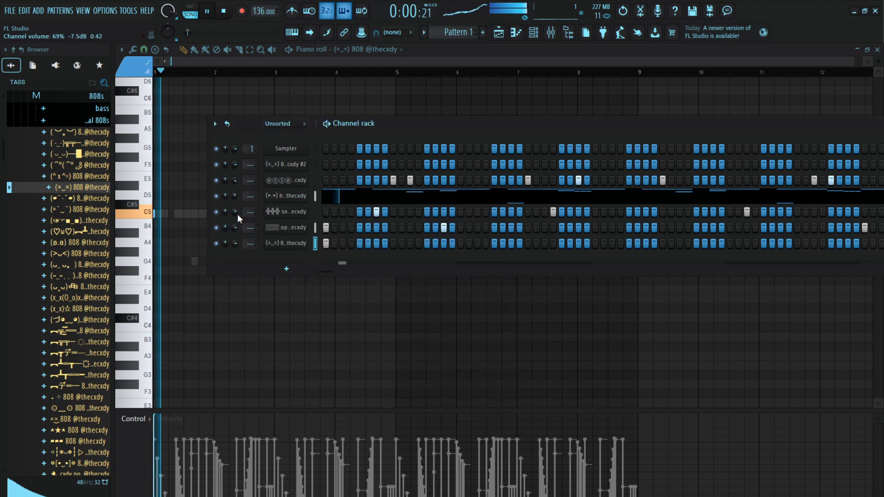
{"action": "key", "text": "space"}
Place three consecutive C5 notes for the 808, starting at bar 1 and continuing into bar 2
{"action": "left_click", "coordinate": [188, 73]}
{"action": "scroll", "coordinate": [188, 73], "scroll_direction": "up", "scroll_amount": 3}
{"action": "left_click_drag", "start_coordinate": [188, 73], "coordinate": [153, 73]}
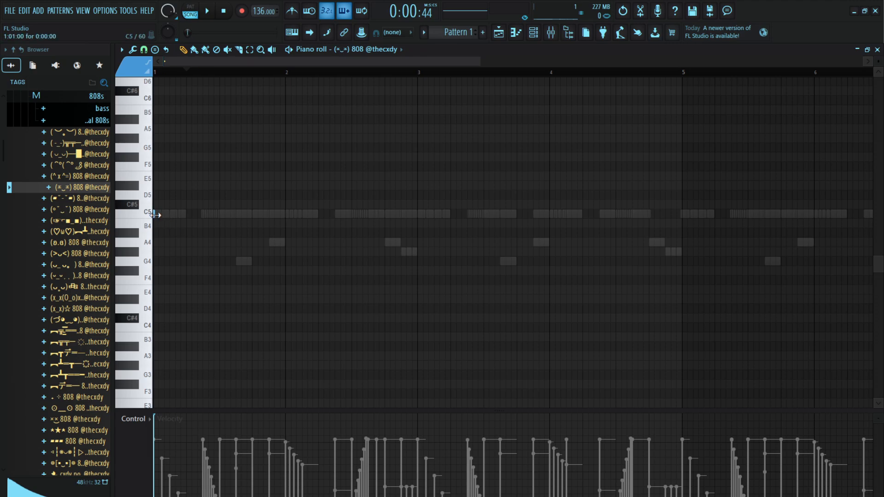
{"action": "left_click", "coordinate": [204, 214]}
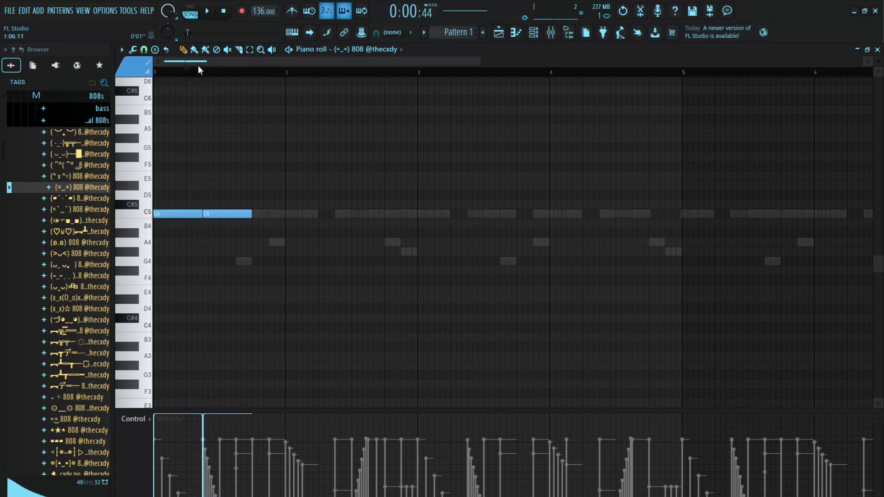
{"action": "key", "text": "space"}
{"action": "left_click", "coordinate": [255, 214]}
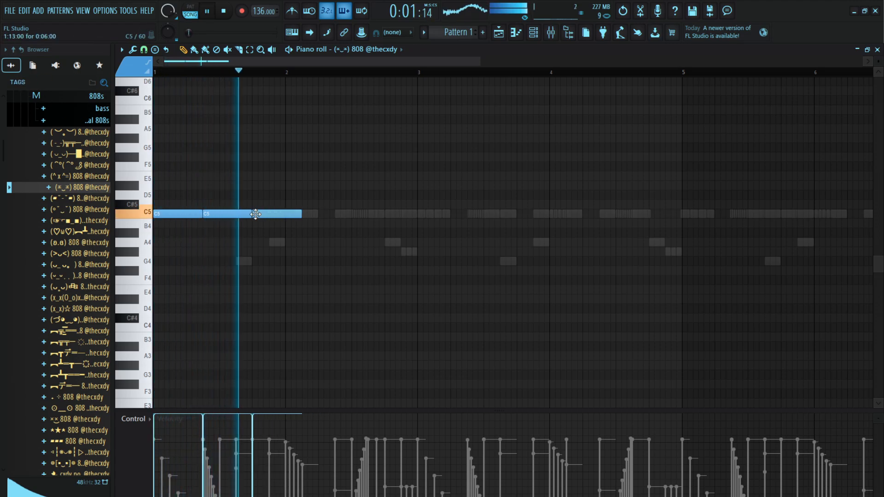
Add four C5 notes to the 808 at bar 3, bar 3 beat 4 and twice in bar 4
{"action": "left_click", "coordinate": [420, 215]}
{"action": "left_click", "coordinate": [519, 214]}
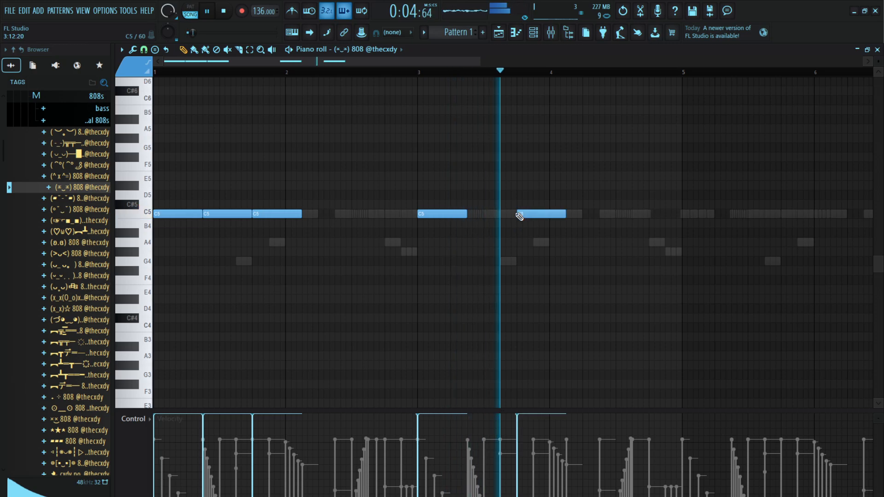
{"action": "left_click", "coordinate": [585, 215]}
{"action": "left_click", "coordinate": [632, 214]}
{"action": "key", "text": "space"}
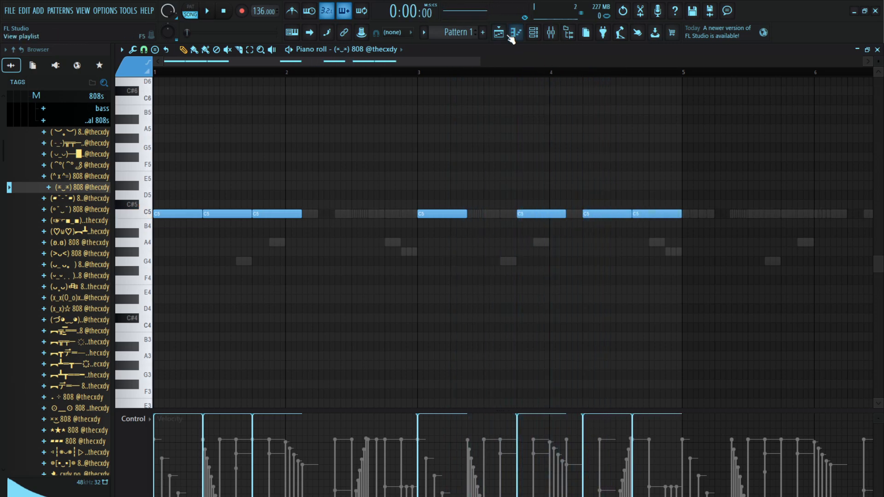
Solo Track 4 in the playlist, play it from bar 9 and unsolo it
{"action": "left_click", "coordinate": [509, 35]}
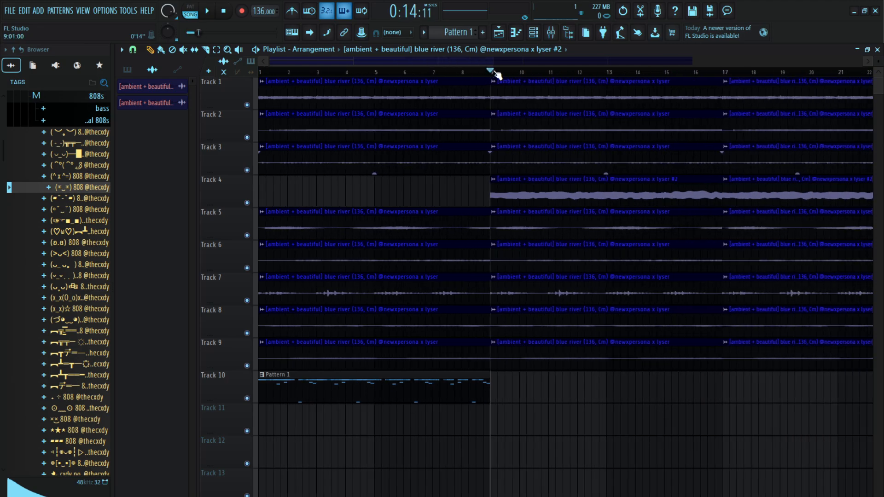
{"action": "right_click", "coordinate": [247, 203]}
{"action": "key", "text": "space"}
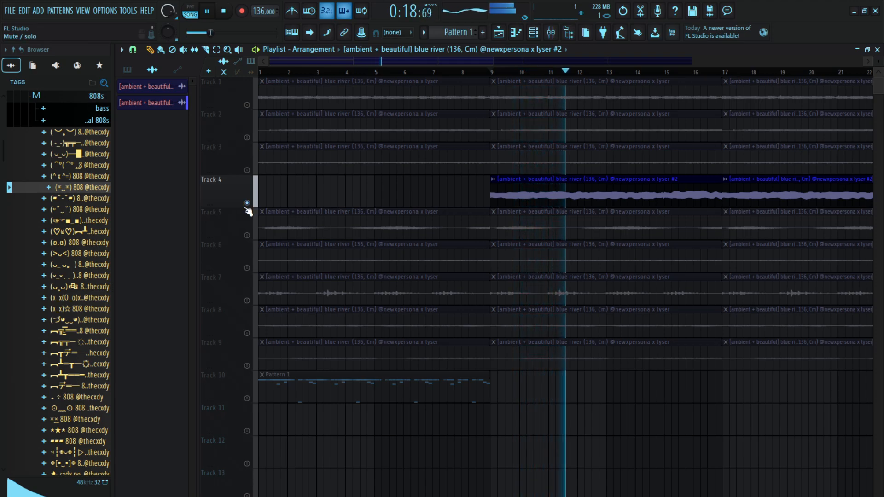
{"action": "right_click", "coordinate": [247, 203]}
Play back the 808 pattern and move its note at the start of bar 3 down to G#4
{"action": "left_click", "coordinate": [533, 33]}
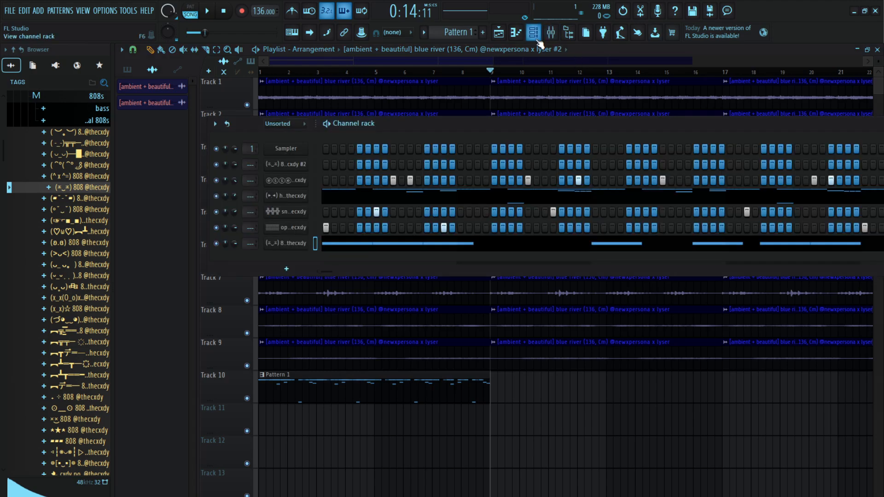
{"action": "left_click", "coordinate": [375, 71]}
{"action": "key", "text": "space"}
{"action": "left_click", "coordinate": [534, 33]}
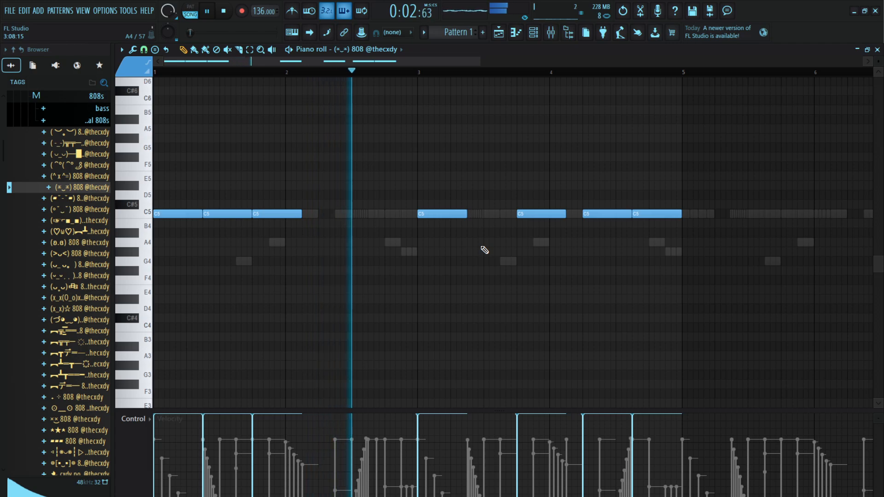
{"action": "key", "text": "space"}
{"action": "left_click_drag", "start_coordinate": [439, 213], "coordinate": [438, 252]}
{"action": "key", "text": "space"}
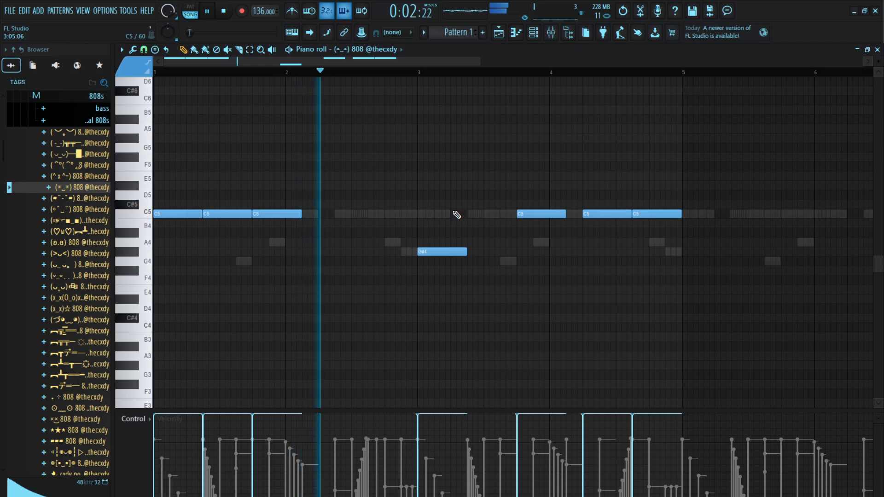
Tune the two 808 notes starting in bar 3 to G5, and extend them and the preceding C5 note to meet the following notes
{"action": "left_click_drag", "start_coordinate": [555, 218], "coordinate": [360, 242]}
{"action": "key", "text": "space"}
{"action": "key", "text": "space"}
{"action": "key", "text": "shift+Down"}
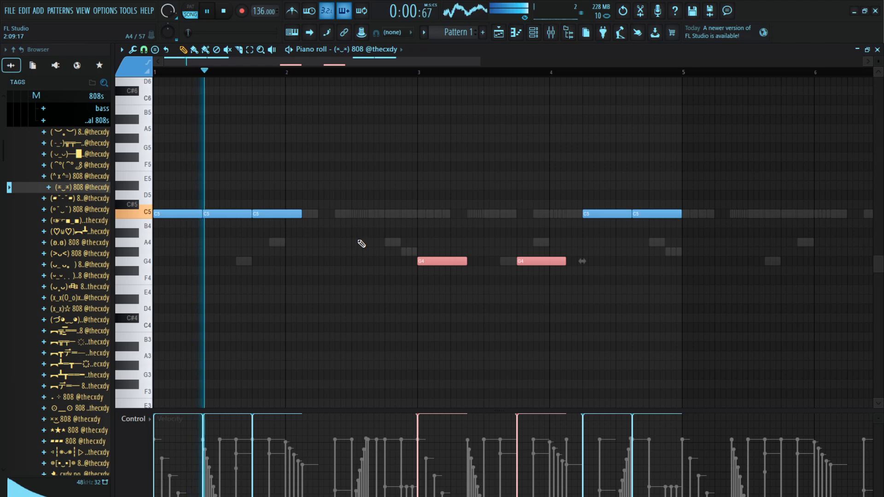
{"action": "key", "text": "ctrl+Up"}
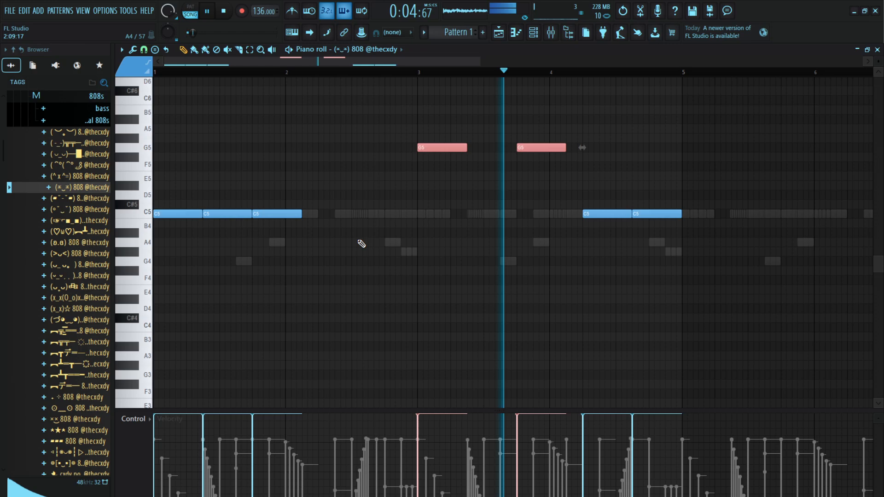
{"action": "key", "text": "space"}
{"action": "left_click", "coordinate": [472, 116]}
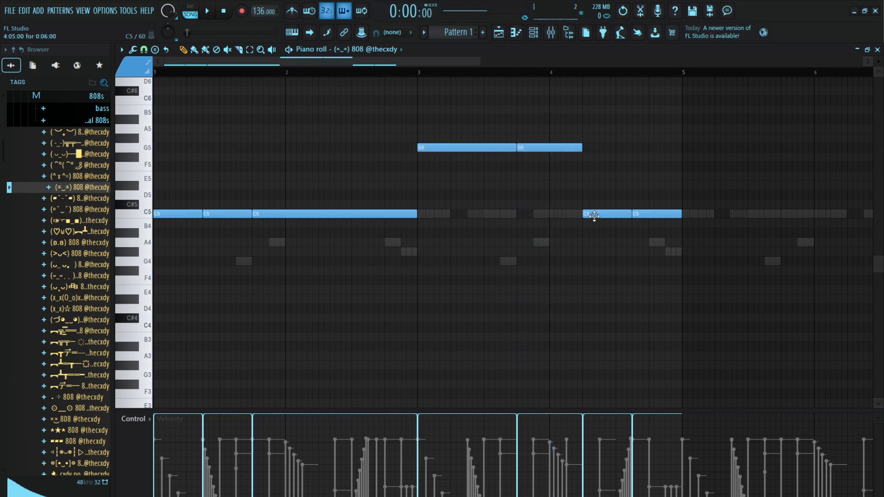
Lower the two 808 notes starting in bar 3 to F#5, raise the two bar 4 notes to G5 and play the arrangement
{"action": "left_click", "coordinate": [501, 36]}
{"action": "key", "text": "space"}
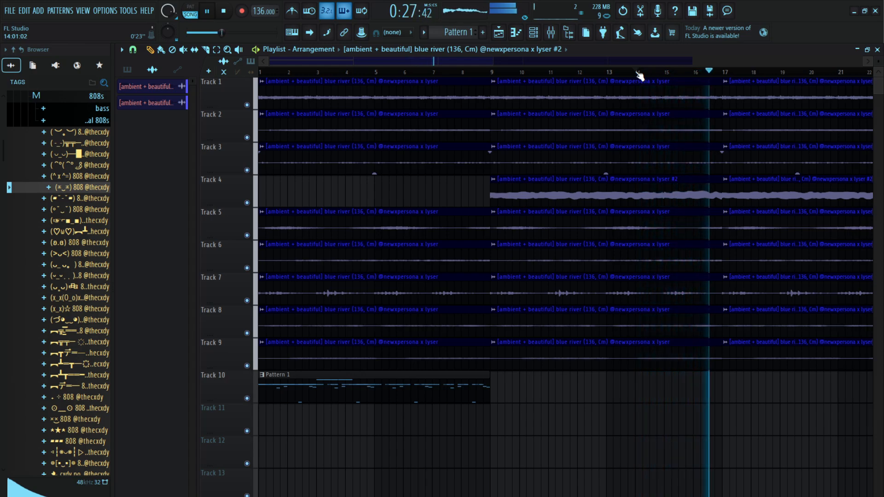
{"action": "left_click", "coordinate": [499, 33]}
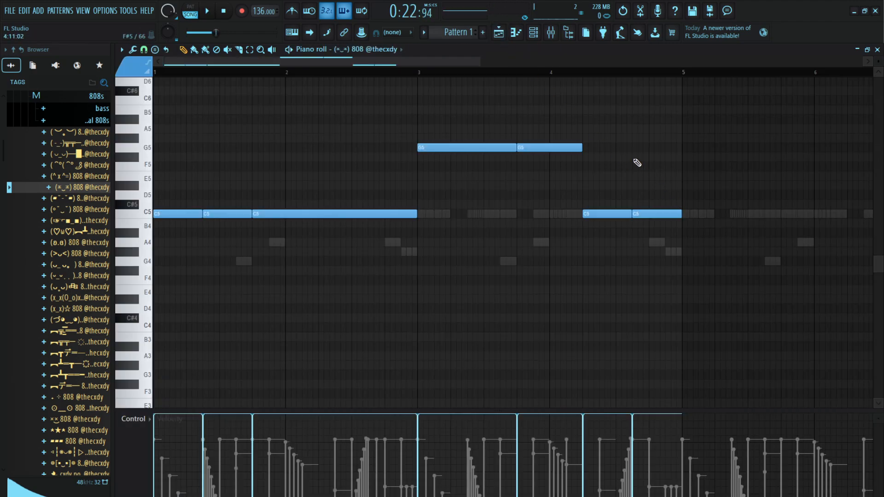
{"action": "left_click_drag", "start_coordinate": [637, 163], "coordinate": [460, 146], "text": "ctrl"}
{"action": "key", "text": "shift+Down"}
{"action": "key", "text": "space"}
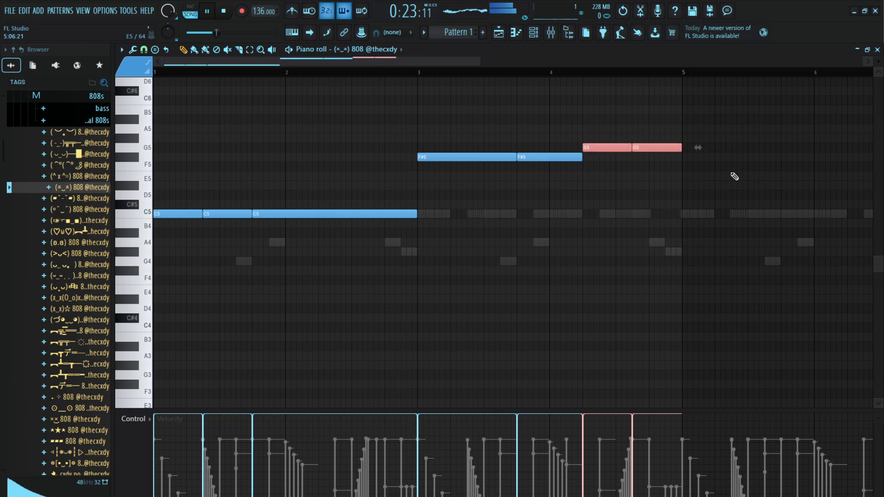
{"action": "left_click", "coordinate": [498, 32]}
{"action": "key", "text": "space"}
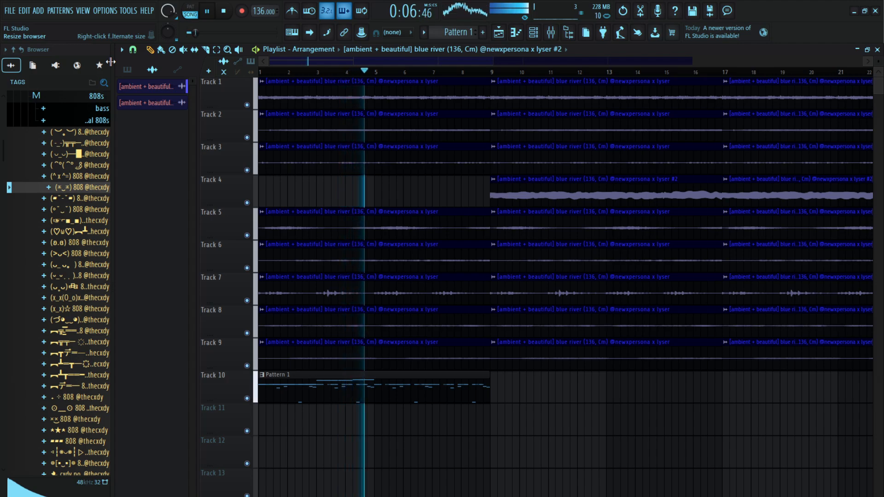
Open the 808 channel's sample in Edison, detect its pitch regions and close the editor
{"action": "double_click", "coordinate": [371, 393]}
{"action": "key", "text": "F6"}
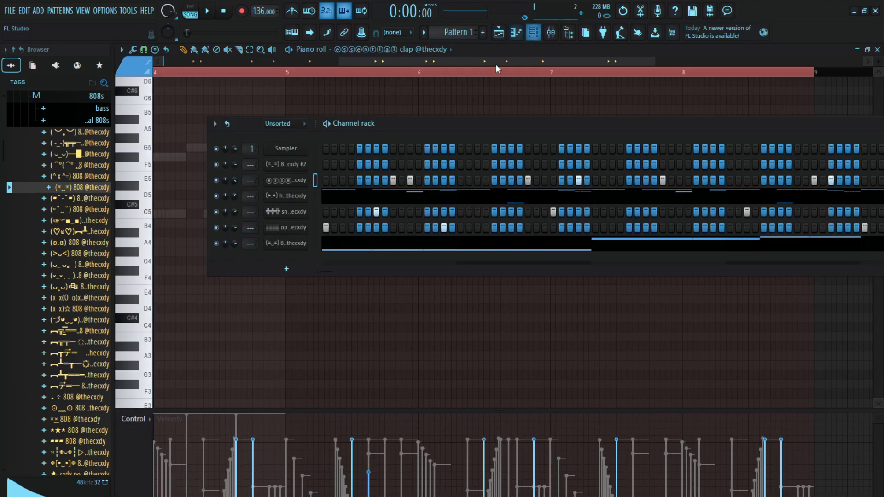
{"action": "left_click", "coordinate": [289, 183]}
{"action": "key", "text": "Escape"}
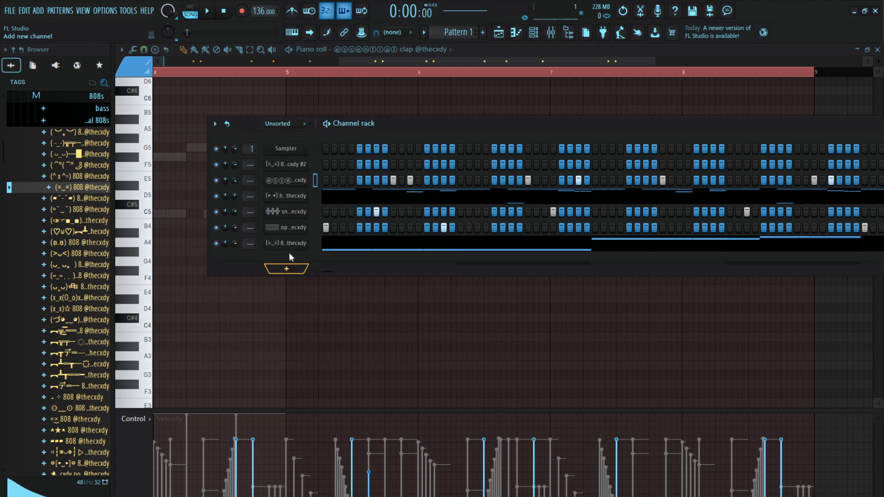
{"action": "left_click", "coordinate": [269, 247]}
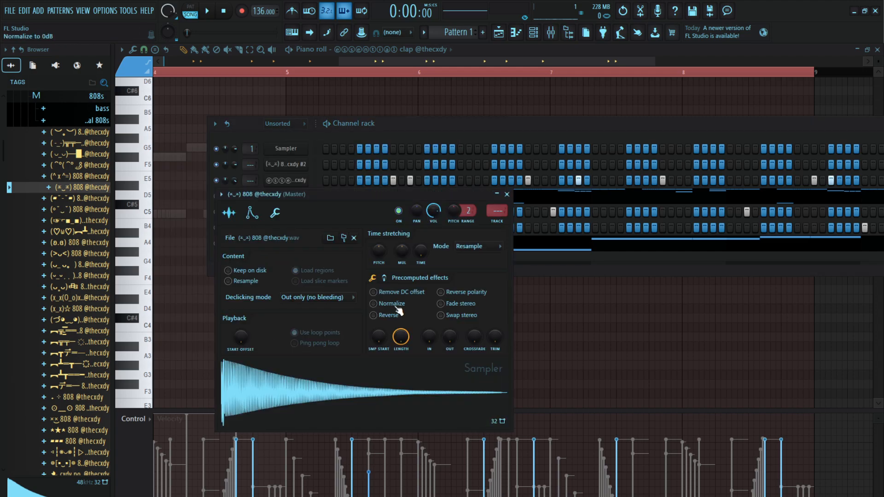
{"action": "left_click", "coordinate": [375, 404]}
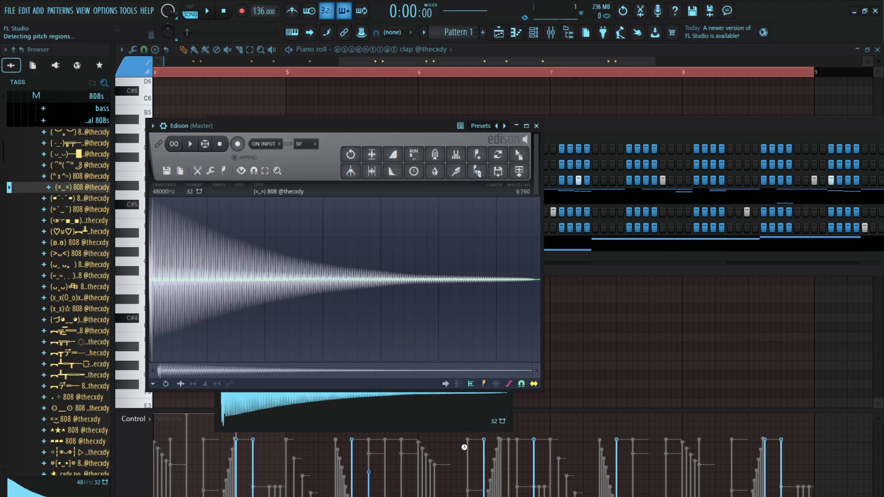
{"action": "key", "text": "Escape"}
Move the four 808 notes in bars 3 and 4 down an octave and raise the first two to G#4
{"action": "left_click", "coordinate": [545, 246]}
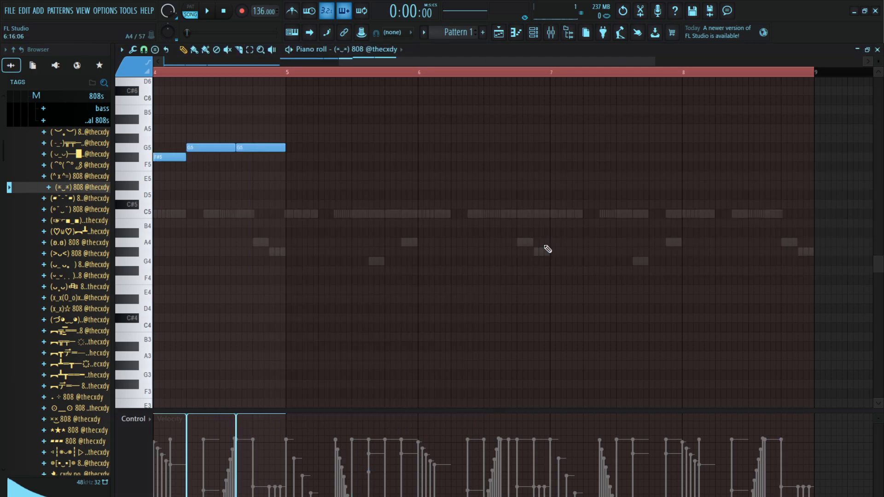
{"action": "scroll", "coordinate": [319, 67], "scroll_direction": "down", "scroll_amount": 5}
{"action": "left_click", "coordinate": [321, 73]}
{"action": "scroll", "coordinate": [299, 161], "scroll_direction": "up", "scroll_amount": 2}
{"action": "left_click_drag", "start_coordinate": [337, 139], "coordinate": [1, 165]}
{"action": "key", "text": "ctrl+Down"}
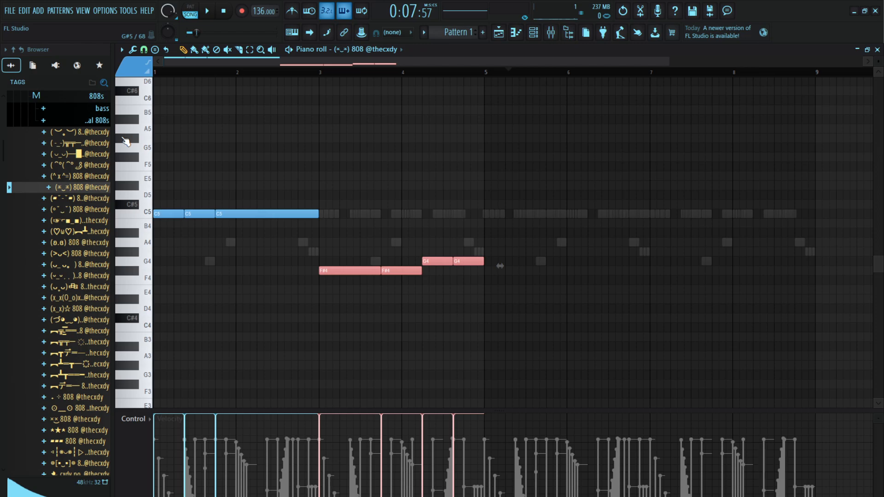
{"action": "key", "text": "shift+Up"}
{"action": "key", "text": "shift+Up"}
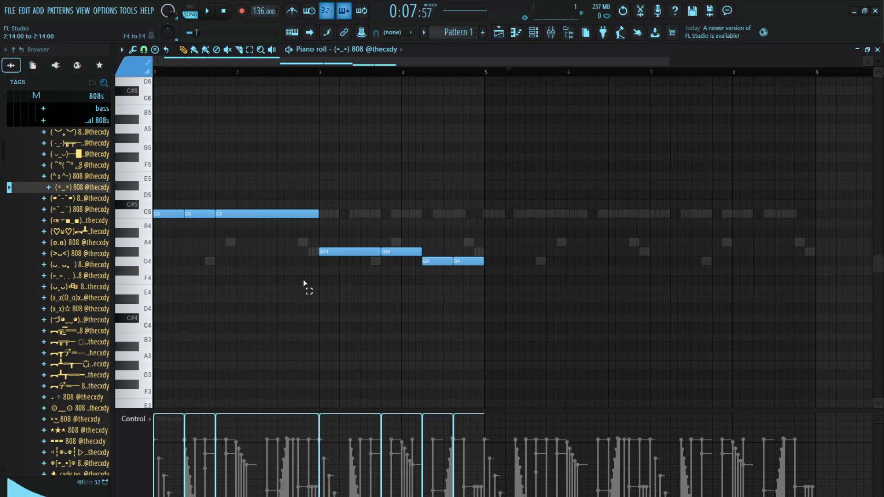
Move the four 808 notes in bars 3 and 4 up an octave to G#5 and G5, and play the arrangement
{"action": "left_click_drag", "start_coordinate": [304, 284], "coordinate": [545, 227]}
{"action": "key", "text": "ctrl+Up"}
{"action": "key", "text": "space"}
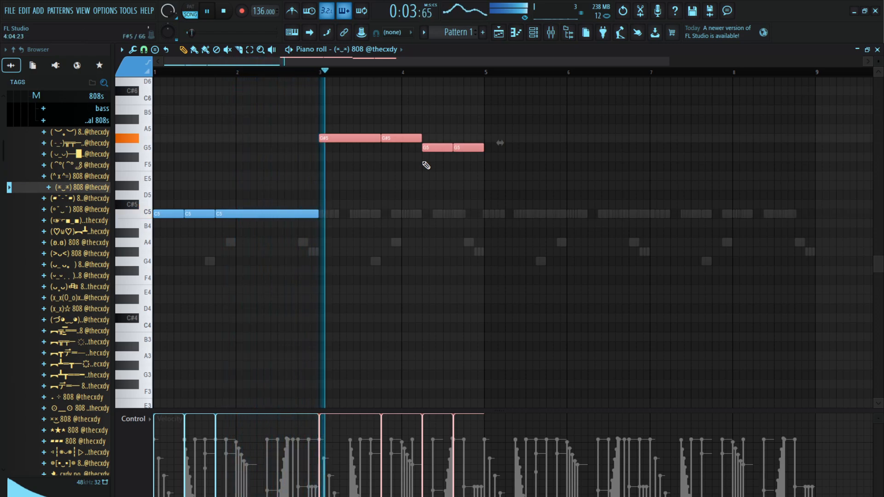
{"action": "right_click", "coordinate": [504, 190]}
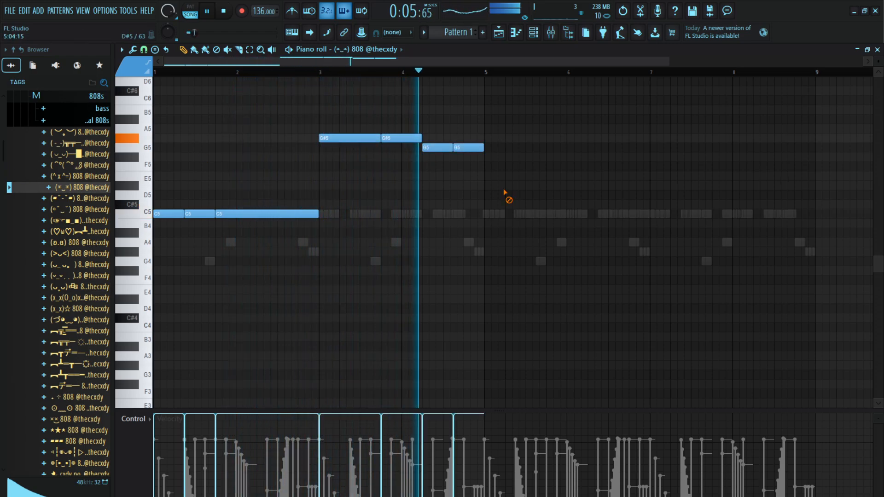
Duplicate the four-bar 808 pattern into bars 5 to 8, setting the two notes from bar 7 to G5 and the last two to G#5
{"action": "key", "text": "ctrl+b"}
{"action": "left_click_drag", "start_coordinate": [742, 139], "coordinate": [671, 137]}
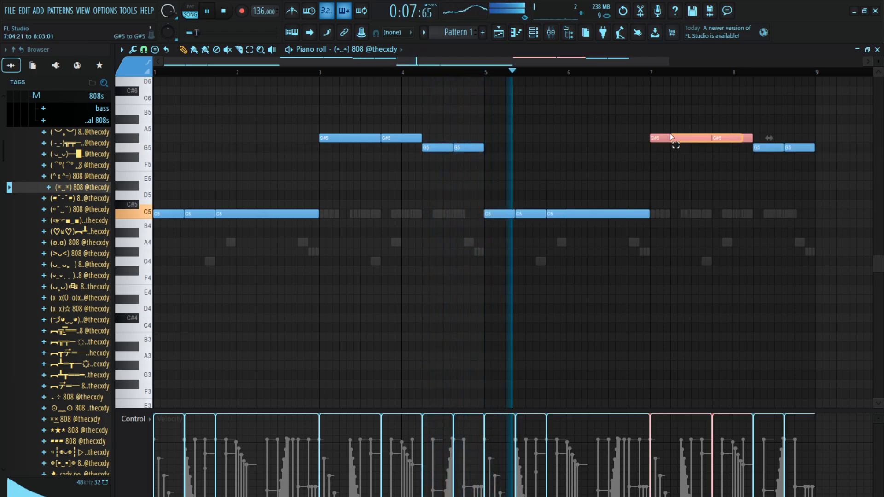
{"action": "key", "text": "shift+Down"}
{"action": "left_click_drag", "start_coordinate": [791, 137], "coordinate": [761, 152]}
{"action": "key", "text": "shift+Up"}
{"action": "key", "text": "shift+Up"}
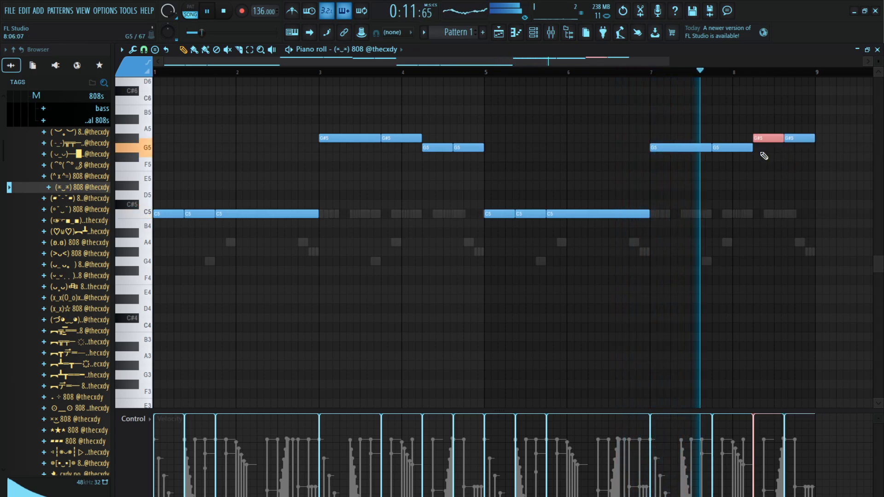
Slice the last G#5 808 note in bar 8 and the long C5 note in bar 2 into two parts each during playback
{"action": "left_click", "coordinate": [239, 50]}
{"action": "left_click", "coordinate": [795, 140]}
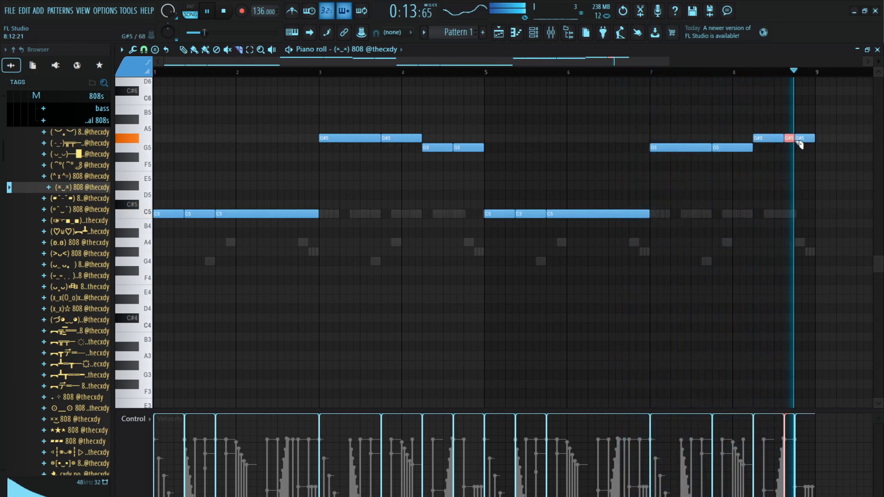
{"action": "key", "text": "space"}
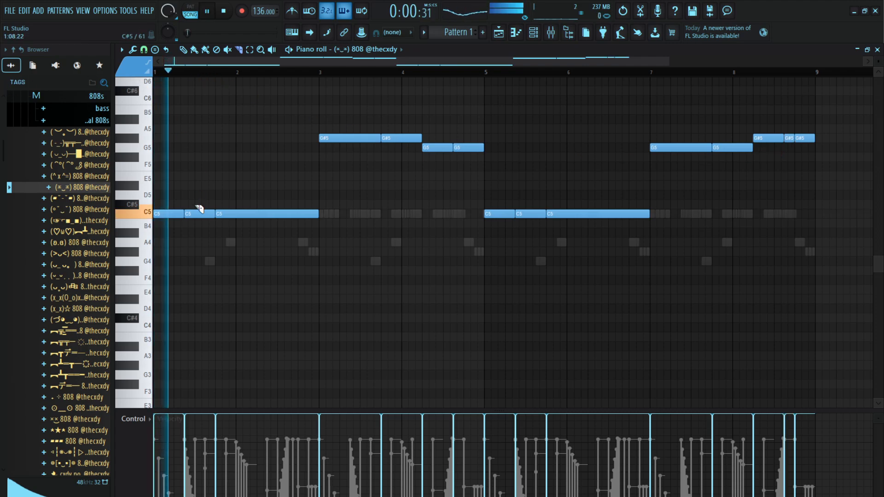
{"action": "left_click", "coordinate": [259, 214]}
Try an extra slice at several positions in the final C5 note of bar 2, auditioning each one
{"action": "left_click", "coordinate": [273, 215]}
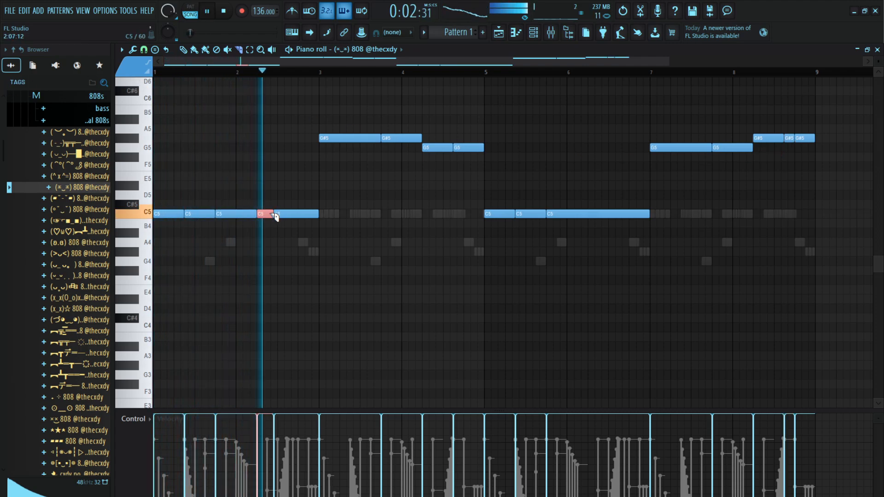
{"action": "key", "text": "space"}
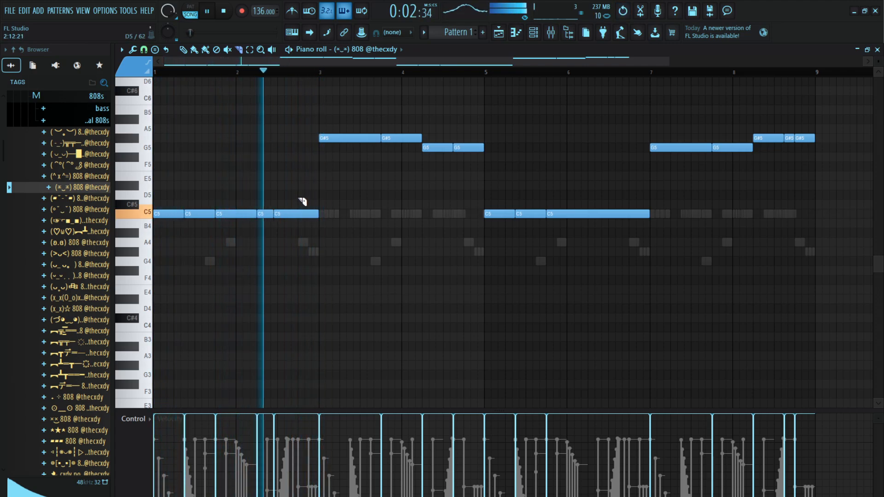
{"action": "left_click", "coordinate": [291, 213]}
{"action": "key", "text": "space"}
{"action": "scroll", "coordinate": [286, 146], "scroll_direction": "up", "scroll_amount": 4}
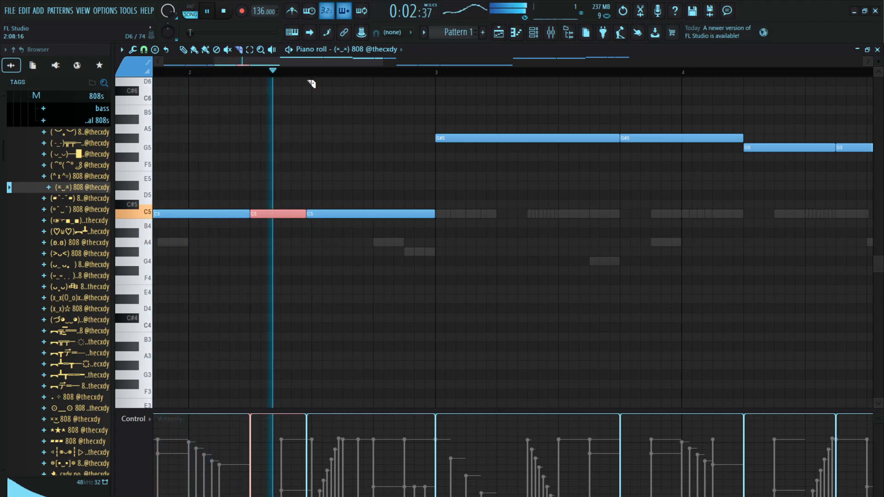
{"action": "key", "text": "space"}
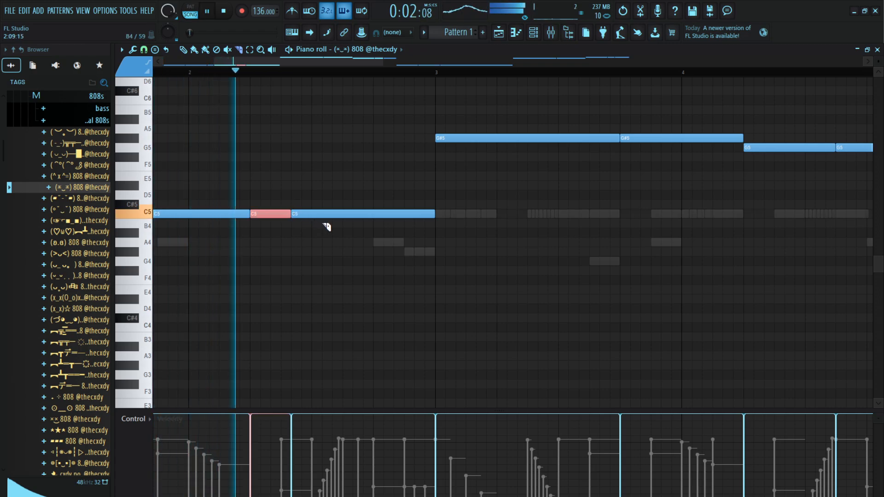
{"action": "key", "text": "space"}
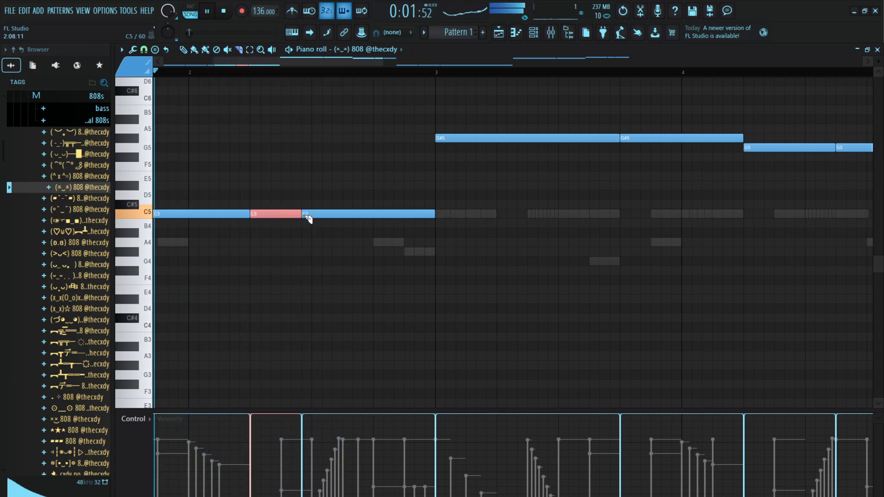
{"action": "key", "text": "space"}
{"action": "key", "text": "ctrl+z"}
{"action": "key", "text": "space"}
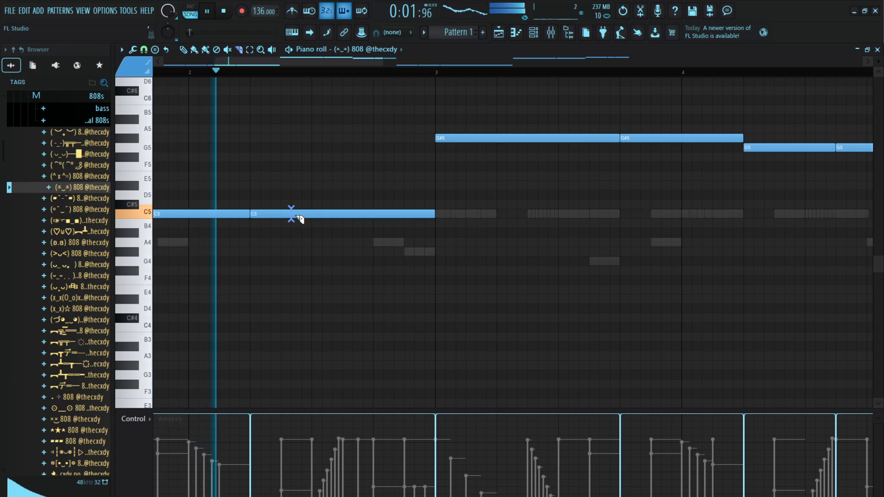
Slice the last G5 808 note in bar 4 into two parts
{"action": "left_click_drag", "start_coordinate": [342, 207], "coordinate": [482, 214]}
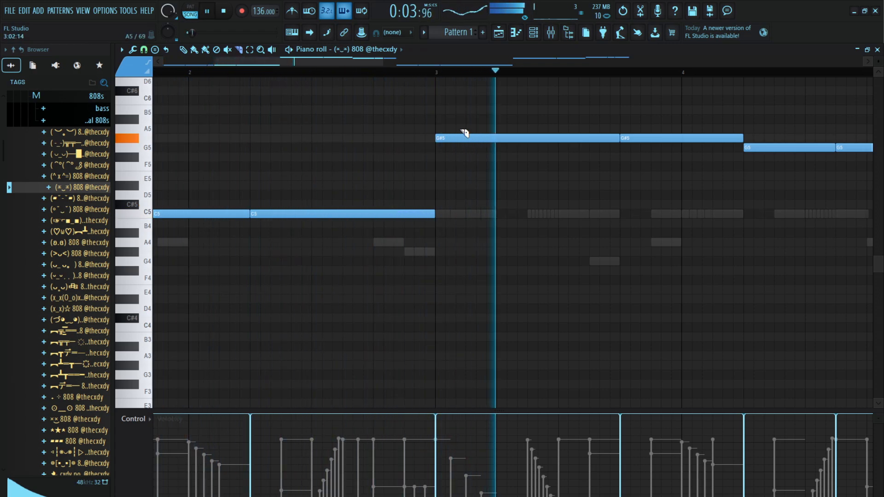
{"action": "scroll", "coordinate": [448, 76], "scroll_direction": "down", "scroll_amount": 3}
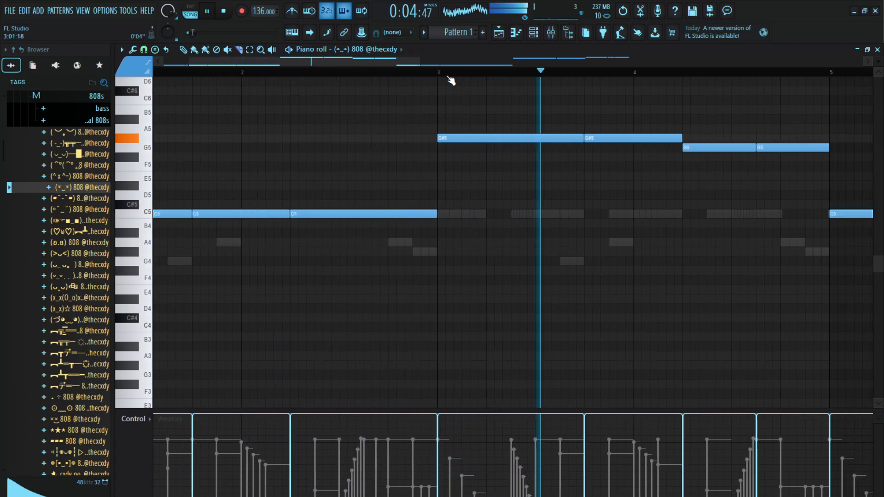
{"action": "left_click", "coordinate": [777, 149]}
{"action": "scroll", "coordinate": [775, 74], "scroll_direction": "down", "scroll_amount": 1}
{"action": "scroll", "coordinate": [778, 76], "scroll_direction": "down", "scroll_amount": 1}
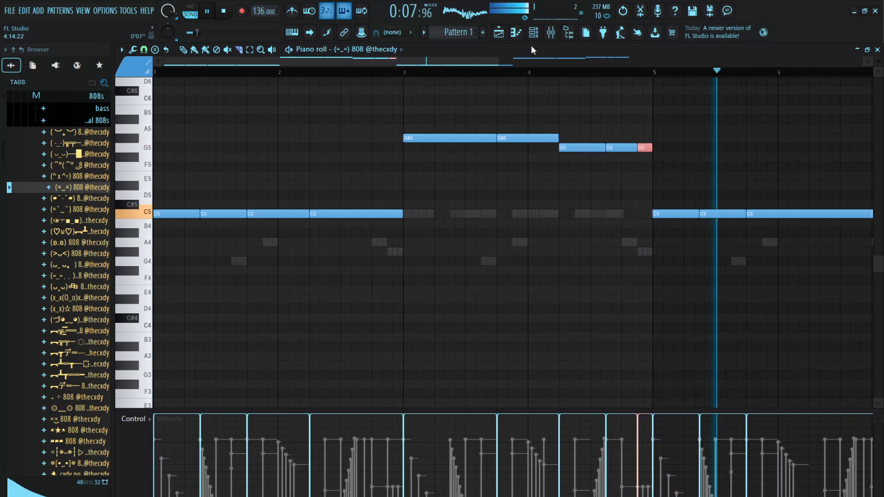
Check the 808 channel's sampler settings
{"action": "left_click", "coordinate": [534, 32]}
{"action": "left_click", "coordinate": [290, 243]}
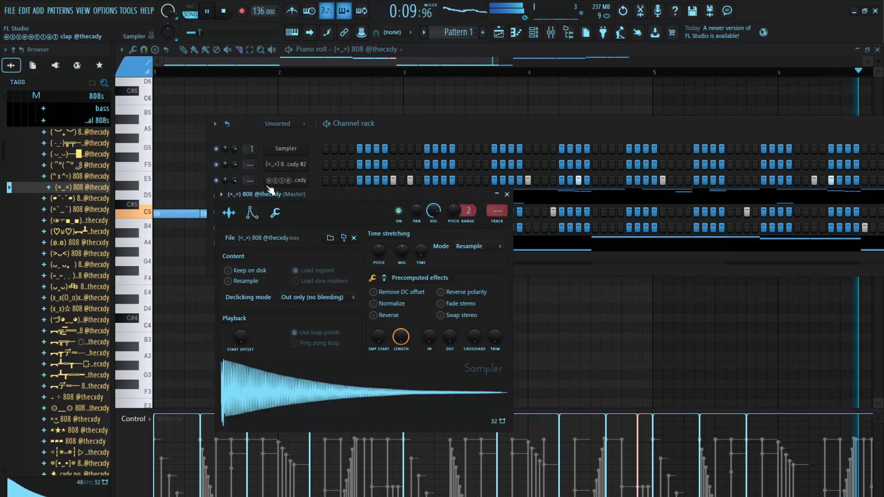
{"action": "left_click", "coordinate": [275, 213]}
Set the two 808 notes from bar 7 to G#5 and the last three notes in bar 8 to G5, and play that section
{"action": "left_click", "coordinate": [183, 50]}
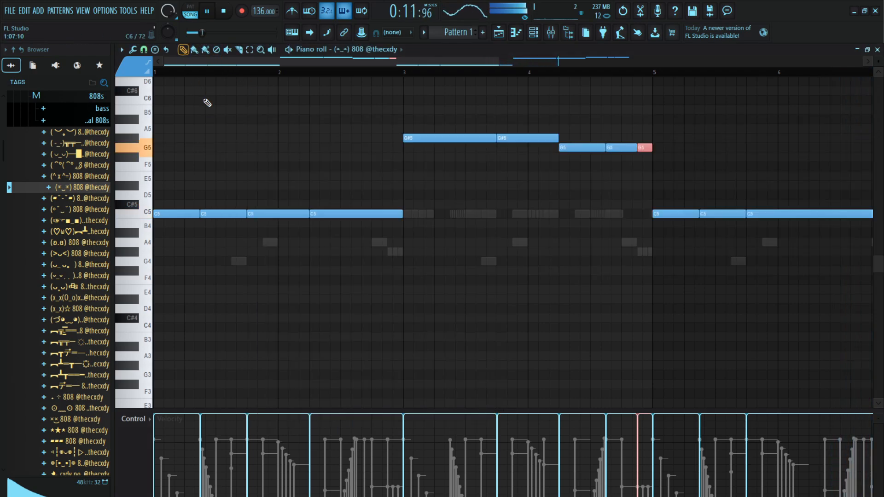
{"action": "scroll", "coordinate": [224, 83], "scroll_direction": "down", "scroll_amount": 3}
{"action": "scroll", "coordinate": [231, 74], "scroll_direction": "down", "scroll_amount": 2}
{"action": "scroll", "coordinate": [392, 225], "scroll_direction": "up", "scroll_amount": 2}
{"action": "scroll", "coordinate": [392, 226], "scroll_direction": "up", "scroll_amount": 2}
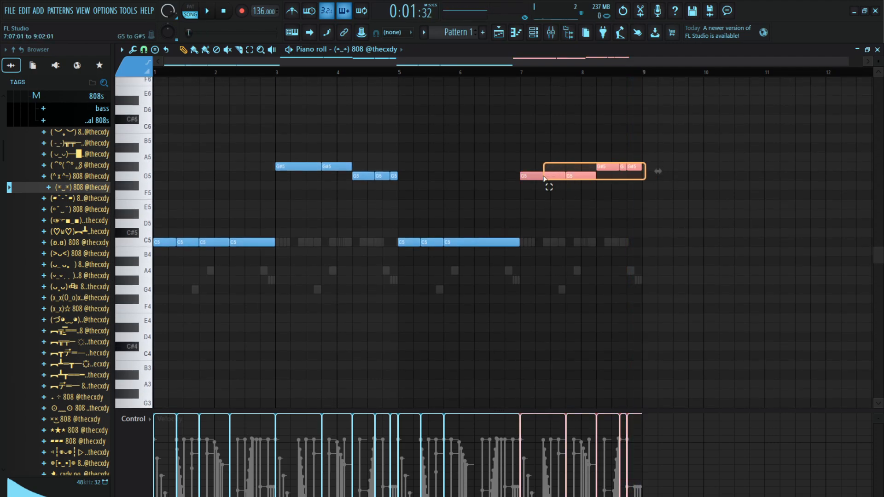
{"action": "left_click_drag", "start_coordinate": [553, 174], "coordinate": [549, 170]}
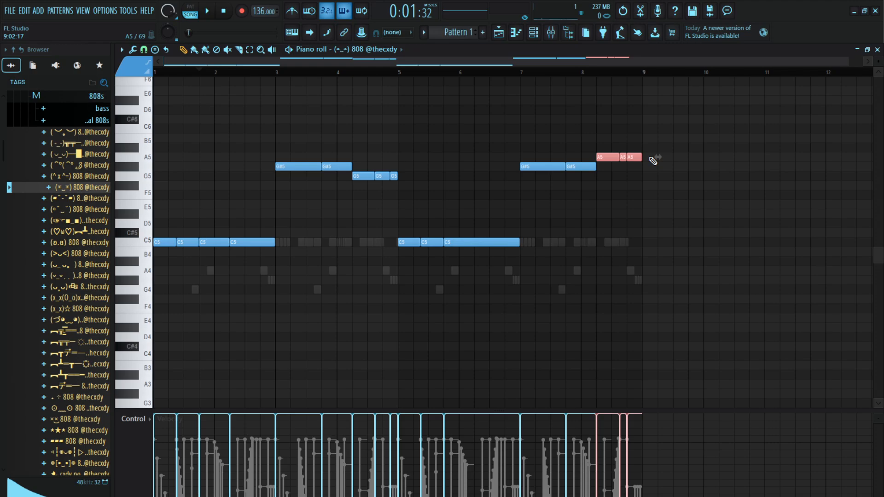
{"action": "left_click", "coordinate": [570, 74]}
{"action": "key", "text": "space"}
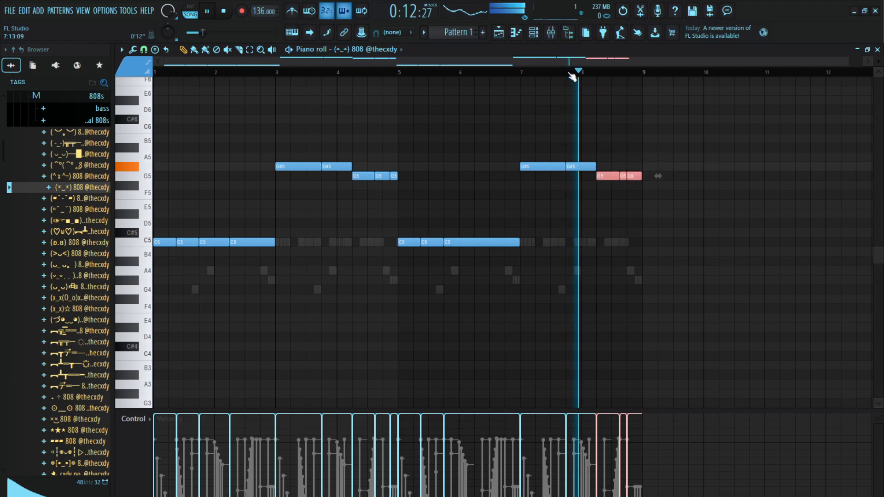
{"action": "right_click", "coordinate": [654, 107]}
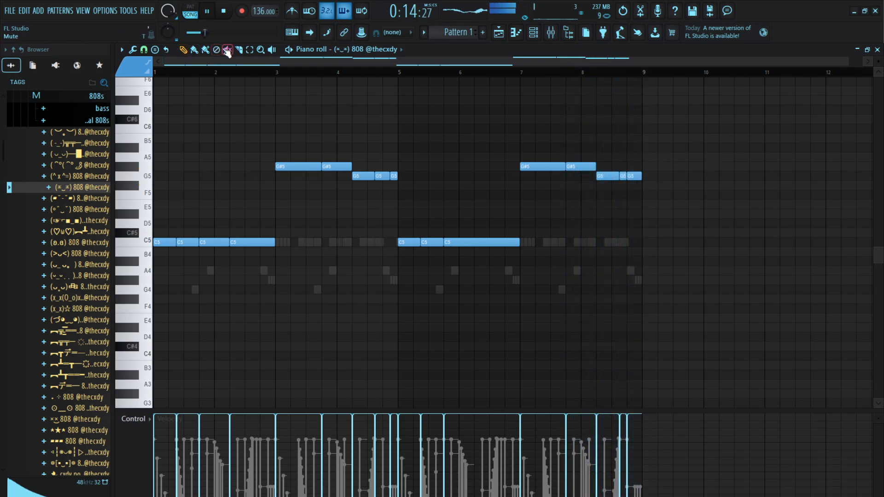
Audition samples in the drum kit's kicks folder and add the star-symbol kick as a new channel below the 808
{"action": "left_click", "coordinate": [53, 94]}
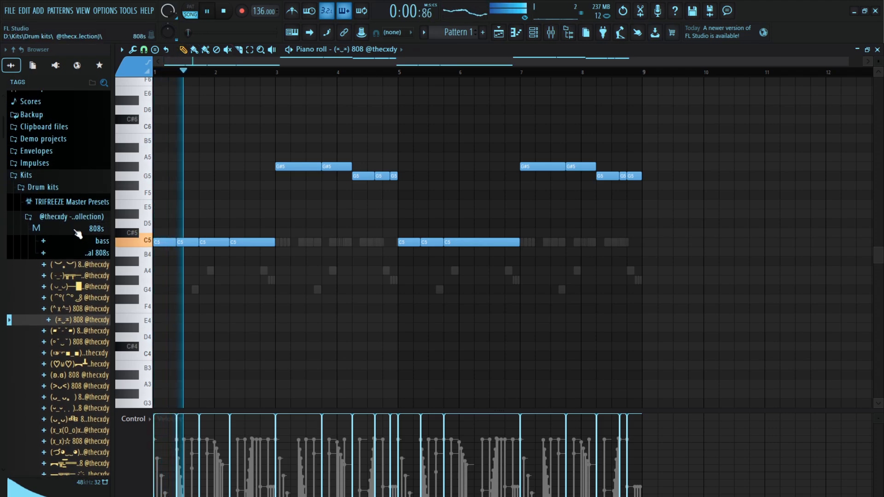
{"action": "left_click", "coordinate": [95, 268]}
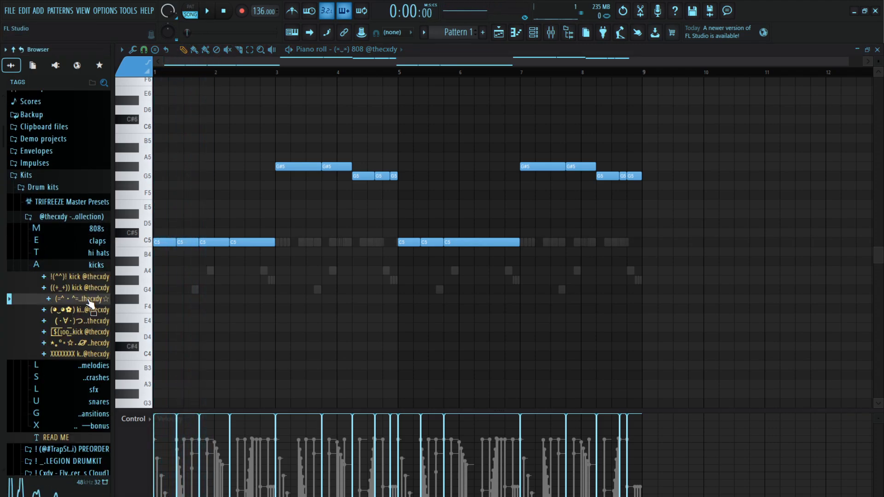
{"action": "left_click", "coordinate": [534, 33]}
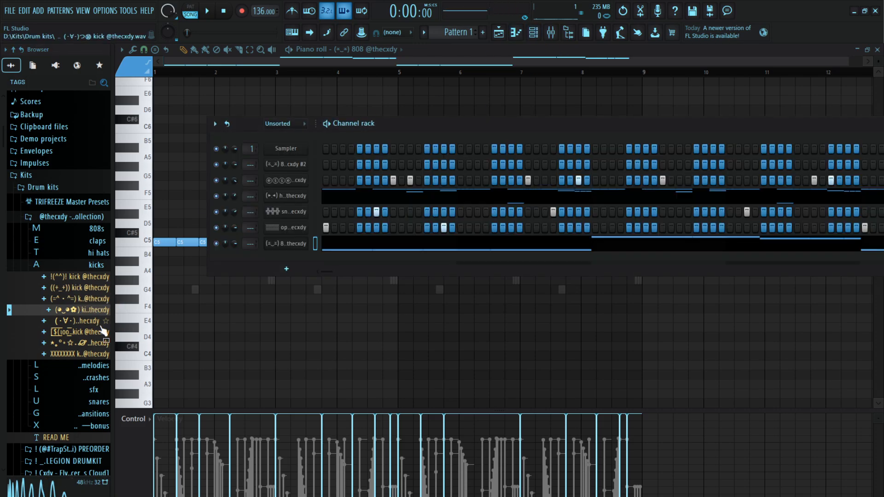
{"action": "left_click", "coordinate": [84, 345]}
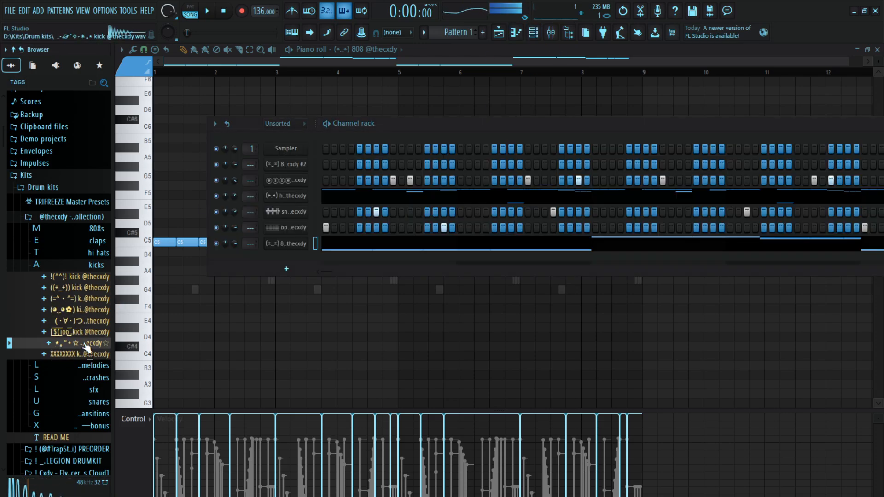
{"action": "left_click_drag", "start_coordinate": [303, 266], "coordinate": [328, 254]}
Paste the 808 note pattern into the kick's piano roll, bring every note to C5 and play the beat
{"action": "key", "text": "ctrl+v"}
{"action": "left_click", "coordinate": [337, 260]}
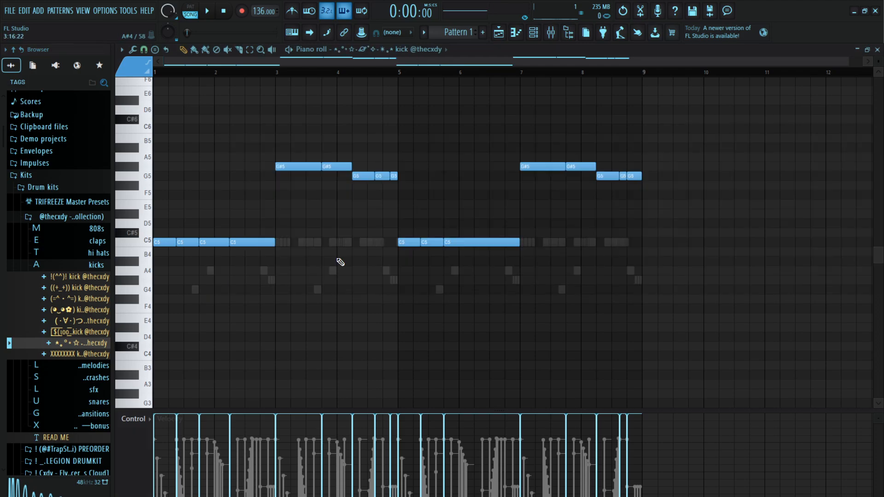
{"action": "key", "text": "alt+k"}
{"action": "key", "text": "Return"}
{"action": "key", "text": "space"}
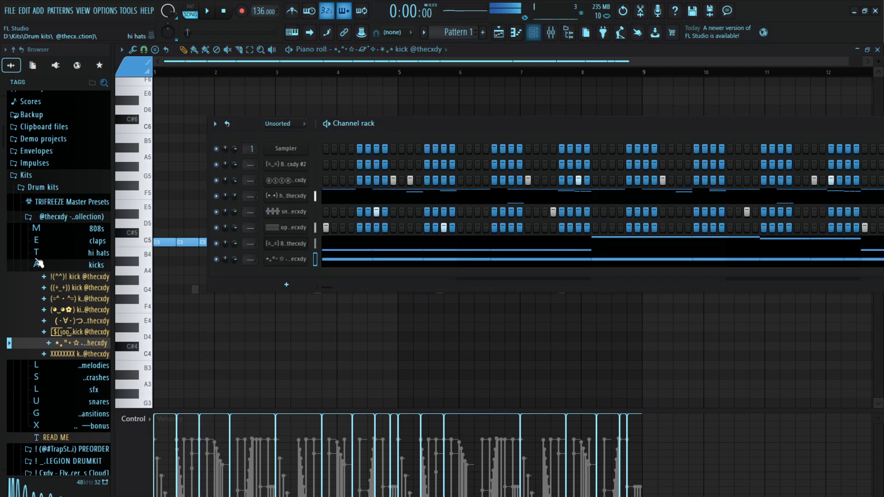
Replace the kick channel's sample with the !(^^)! kick and play the beat
{"action": "left_click", "coordinate": [55, 288]}
{"action": "left_click", "coordinate": [64, 277]}
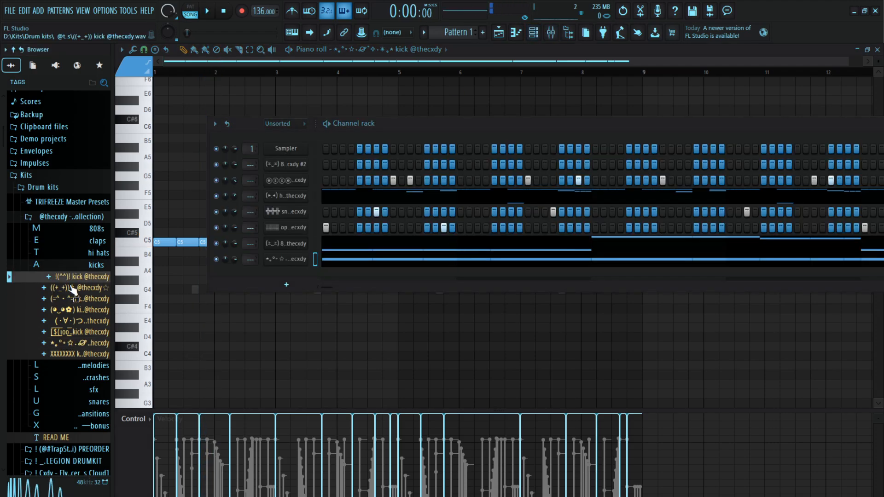
{"action": "left_click", "coordinate": [71, 288]}
{"action": "left_click", "coordinate": [71, 279]}
{"action": "left_click_drag", "start_coordinate": [286, 261], "coordinate": [287, 261]}
{"action": "key", "text": "space"}
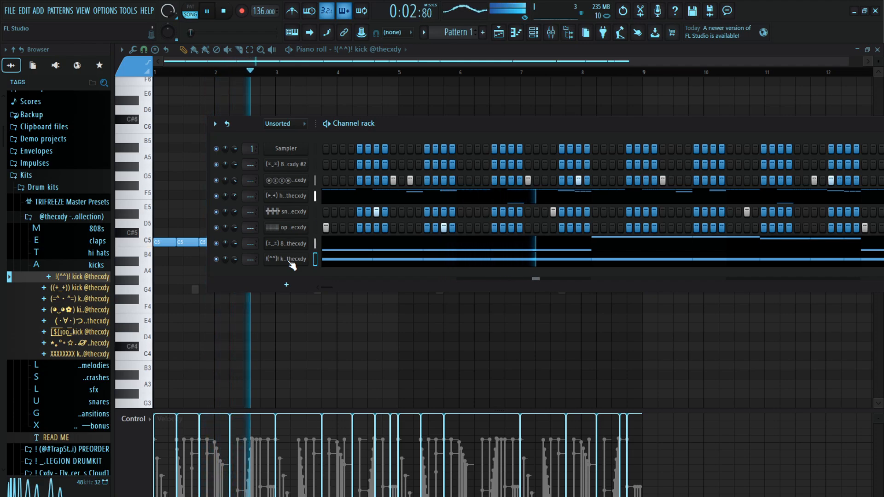
Try the ((+_+)) kick in the kick channel with the beat playing
{"action": "left_click", "coordinate": [76, 307]}
{"action": "left_click", "coordinate": [74, 289]}
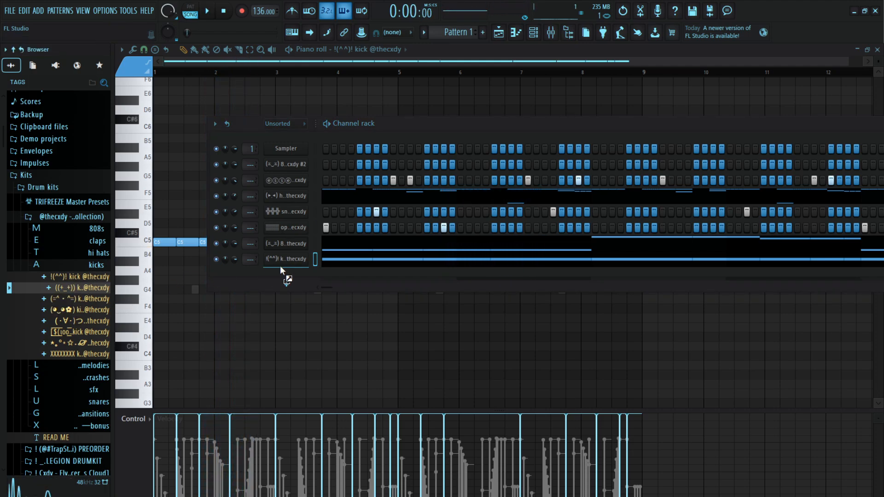
{"action": "left_click_drag", "start_coordinate": [280, 266], "coordinate": [281, 263]}
{"action": "key", "text": "space"}
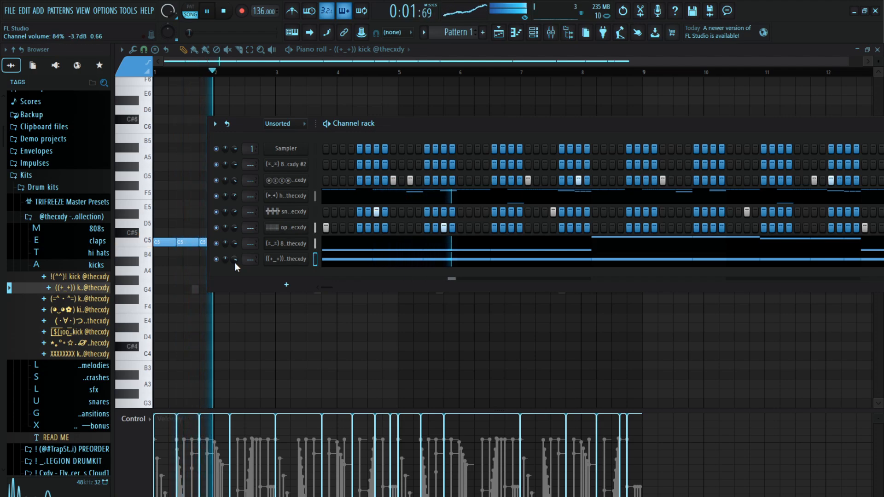
Audition the remaining kick samples and swap candidates into the kick channel, ending with the XXXXXXXX kick
{"action": "key", "text": "space"}
{"action": "left_click", "coordinate": [82, 321]}
{"action": "left_click", "coordinate": [81, 311]}
{"action": "left_click", "coordinate": [83, 343]}
{"action": "left_click", "coordinate": [82, 332]}
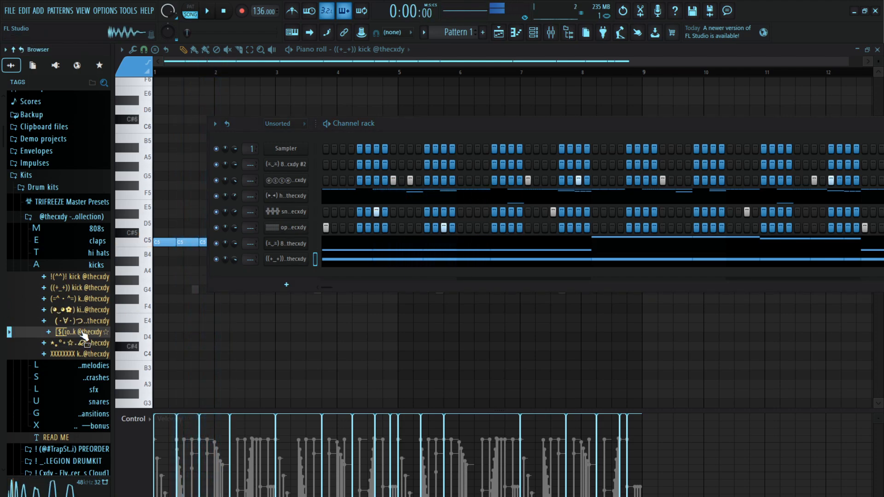
{"action": "left_click_drag", "start_coordinate": [82, 343], "coordinate": [119, 331]}
{"action": "key", "text": "space"}
{"action": "left_click_drag", "start_coordinate": [282, 260], "coordinate": [285, 259]}
{"action": "key", "text": "space"}
{"action": "left_click", "coordinate": [67, 355]}
{"action": "key", "text": "space"}
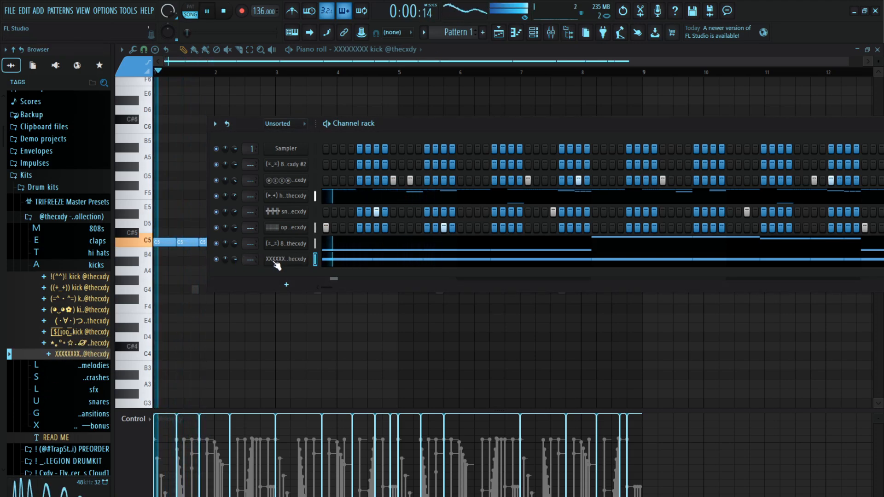
Replace the kick channel's sample with the ((+_+)) kick and play the arrangement
{"action": "key", "text": "space"}
{"action": "left_click", "coordinate": [74, 288]}
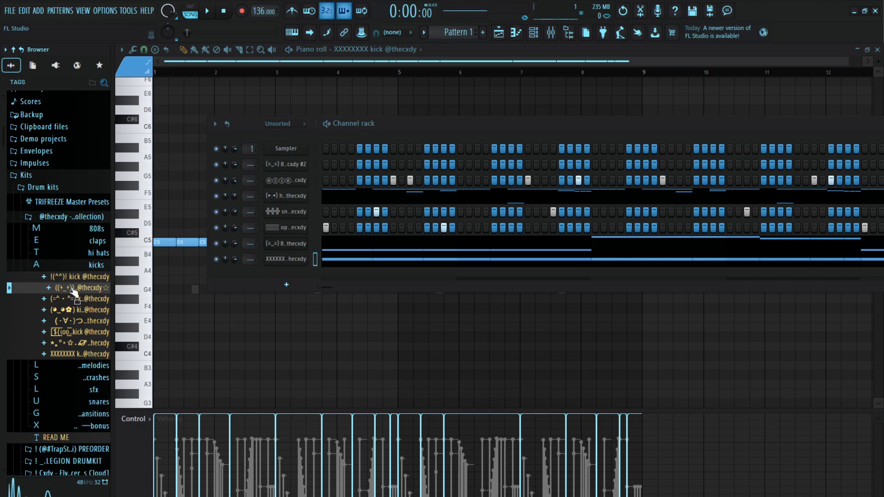
{"action": "left_click_drag", "start_coordinate": [277, 251], "coordinate": [278, 256]}
{"action": "key", "text": "space"}
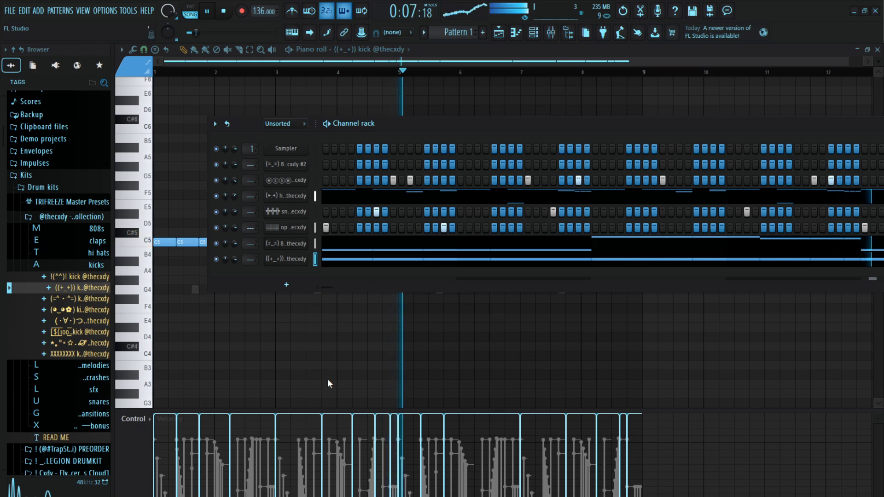
Delete the kick channel from the channel rack and collapse the kicks folder in the browser
{"action": "left_click", "coordinate": [490, 310]}
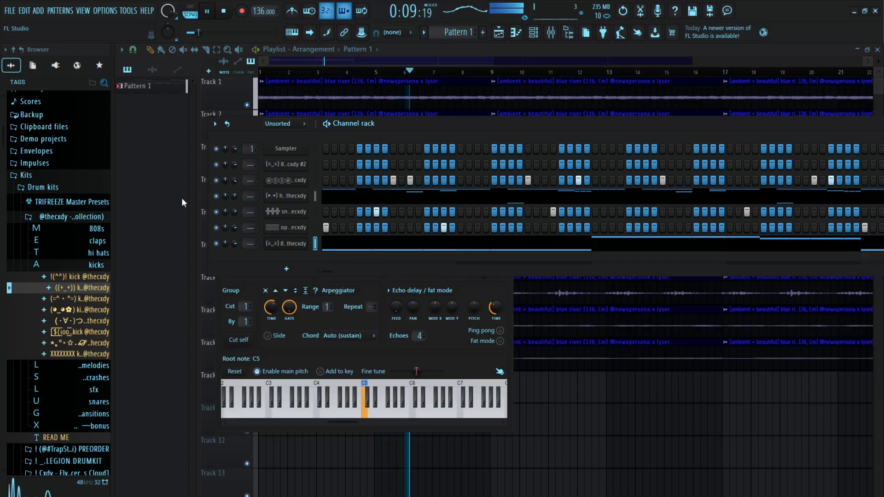
{"action": "scroll", "coordinate": [233, 243], "scroll_direction": "up", "scroll_amount": 2}
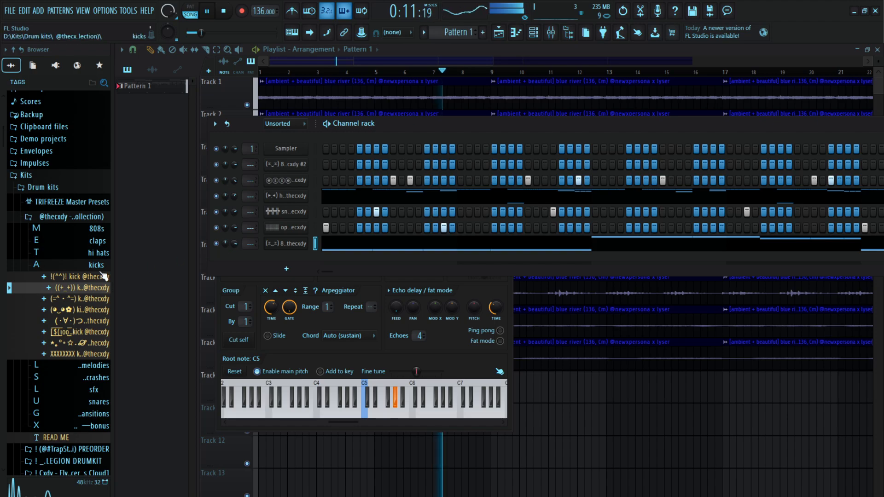
{"action": "left_click", "coordinate": [39, 266]}
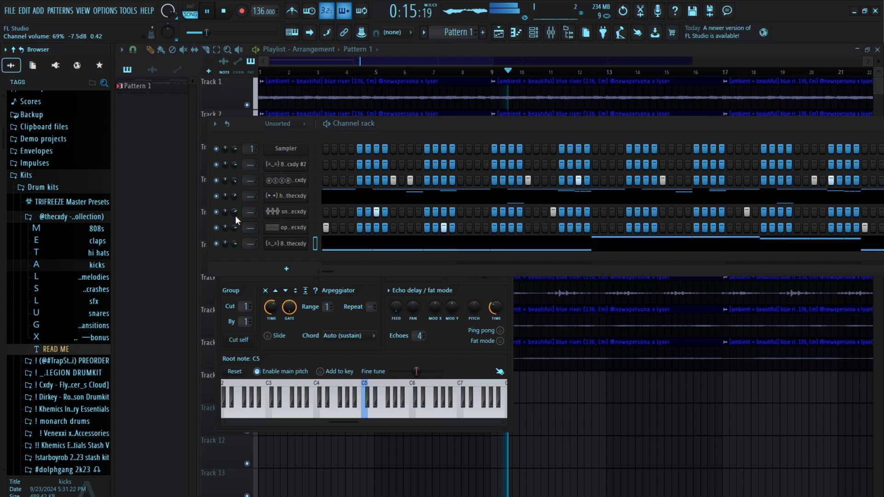
Check the open hat channel's sampler settings and replay the arrangement from the start
{"action": "key", "text": "space"}
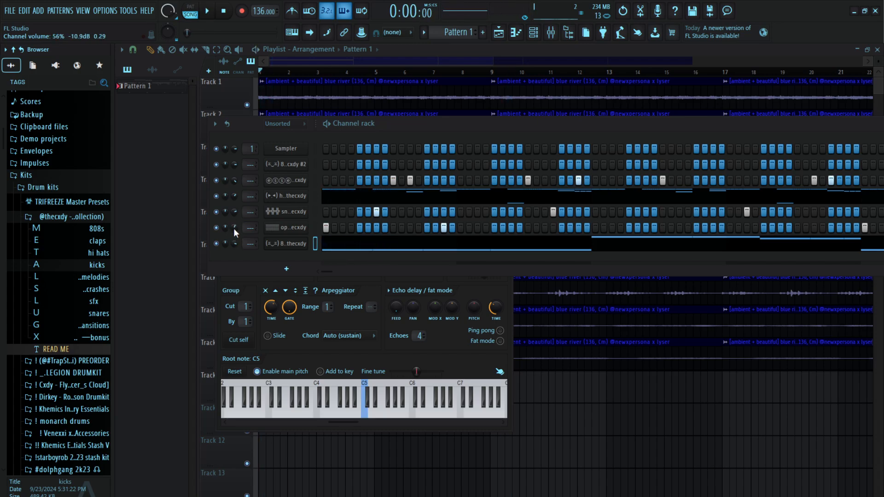
{"action": "left_click", "coordinate": [276, 230]}
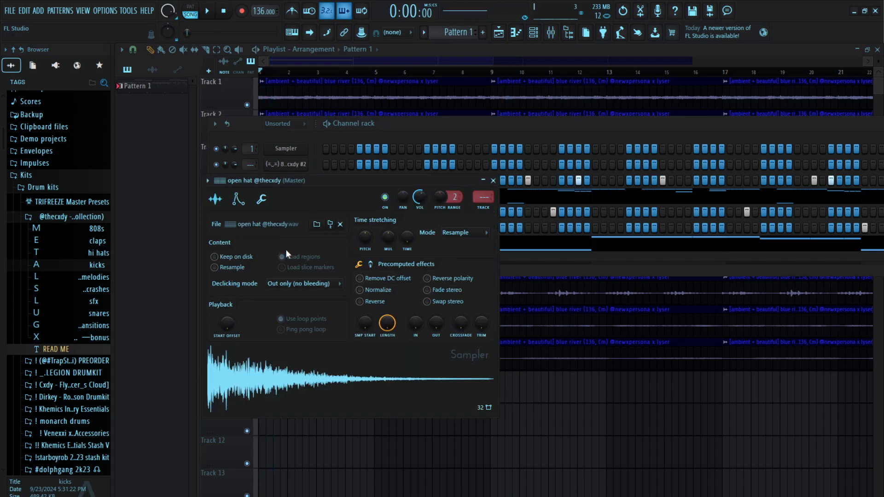
{"action": "key", "text": "Escape"}
{"action": "key", "text": "space"}
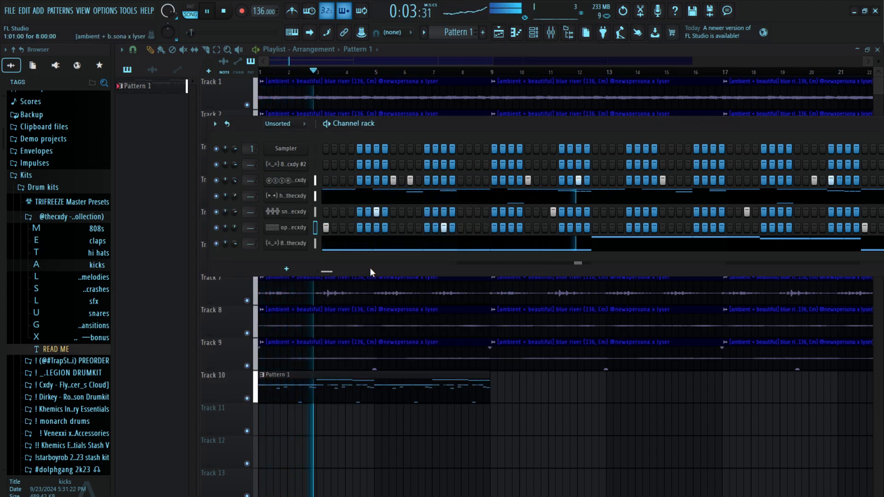
{"action": "key", "text": "space"}
{"action": "key", "text": "space"}
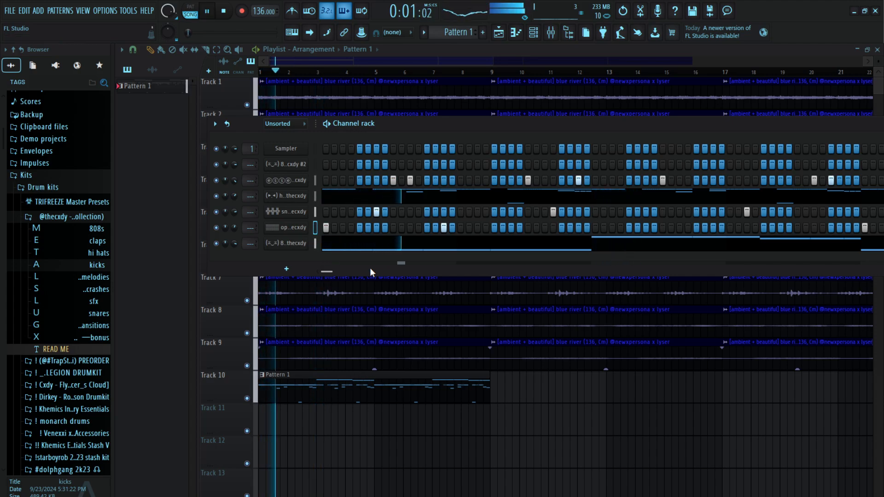
Try a copy of the #2 loop clip over the first eight bars of Track 4 with the arrangement playing
{"action": "left_click", "coordinate": [383, 64]}
{"action": "scroll", "coordinate": [384, 70], "scroll_direction": "down", "scroll_amount": 4}
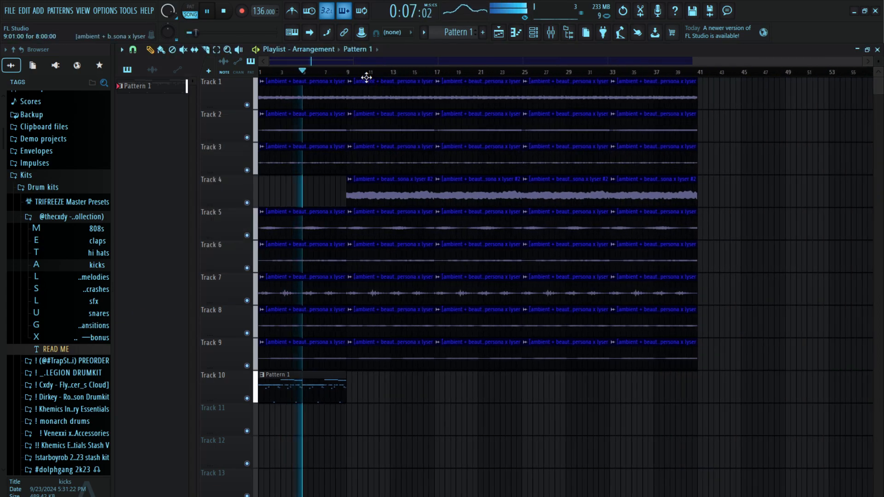
{"action": "left_click_drag", "start_coordinate": [337, 204], "coordinate": [199, 196]}
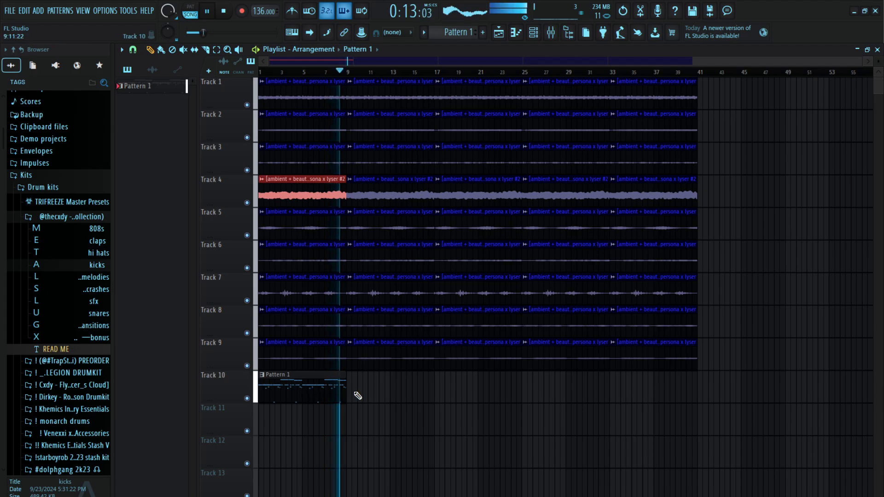
{"action": "key", "text": "space"}
{"action": "right_click", "coordinate": [282, 188]}
{"action": "key", "text": "space"}
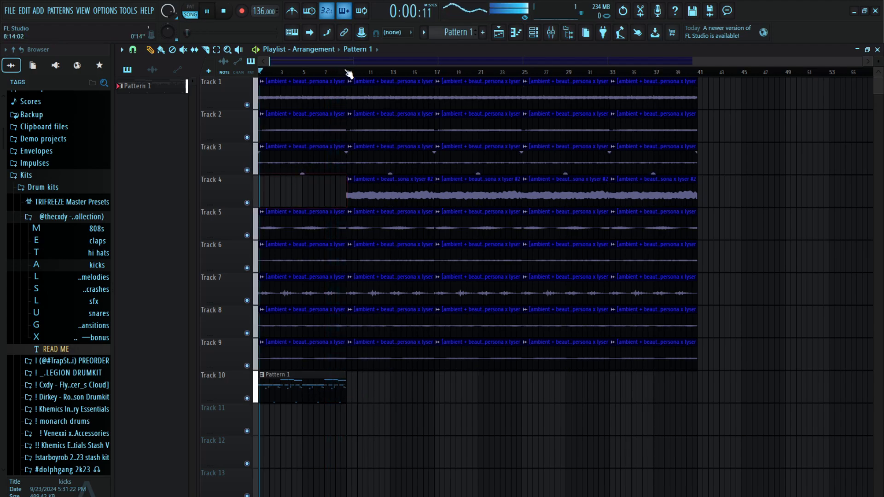
Loop the first eight bars of the playlist and route all the drum and 808 channels to their own free mixer tracks
{"action": "left_click_drag", "start_coordinate": [347, 72], "coordinate": [2, 89]}
{"action": "key", "text": "space"}
{"action": "left_click", "coordinate": [551, 32]}
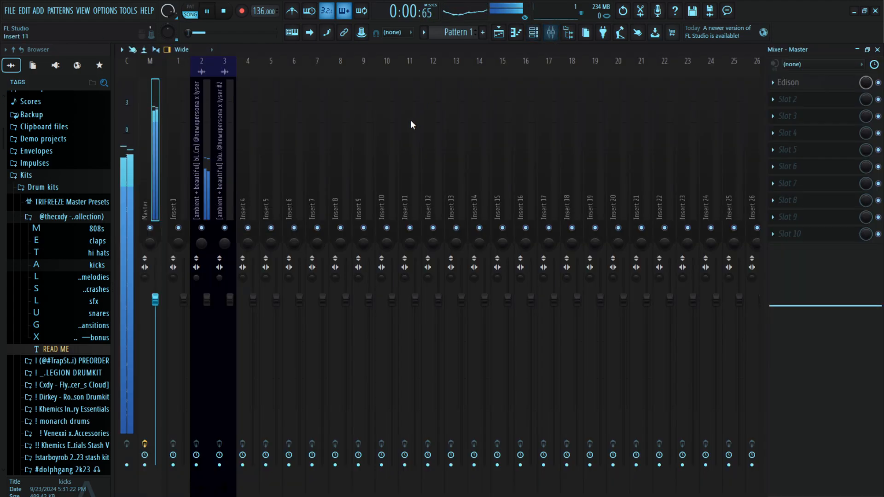
{"action": "left_click", "coordinate": [531, 39]}
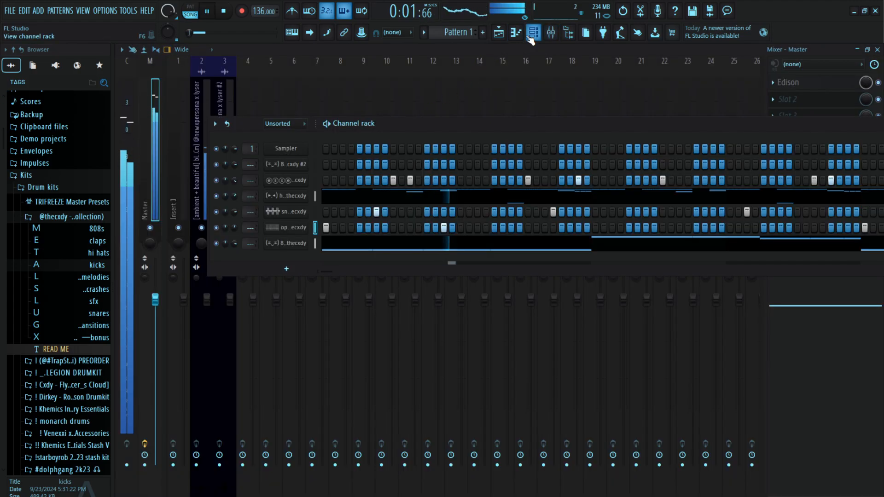
{"action": "left_click", "coordinate": [292, 137]}
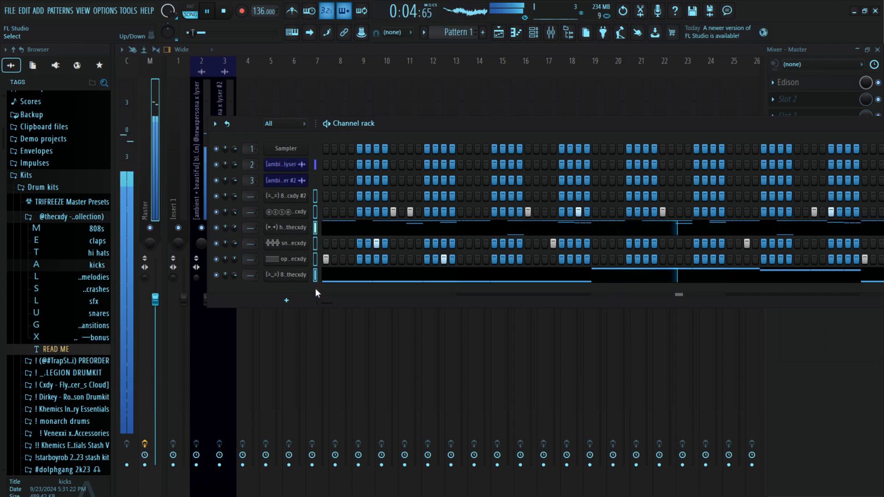
{"action": "key", "text": "ctrl+l"}
{"action": "left_click", "coordinate": [314, 90]}
{"action": "key", "text": "space"}
{"action": "key", "text": "space"}
Listen to the clap against the loop with the other drums and 808 muted, and lower the clap's mixer fader slightly
{"action": "left_click", "coordinate": [279, 173]}
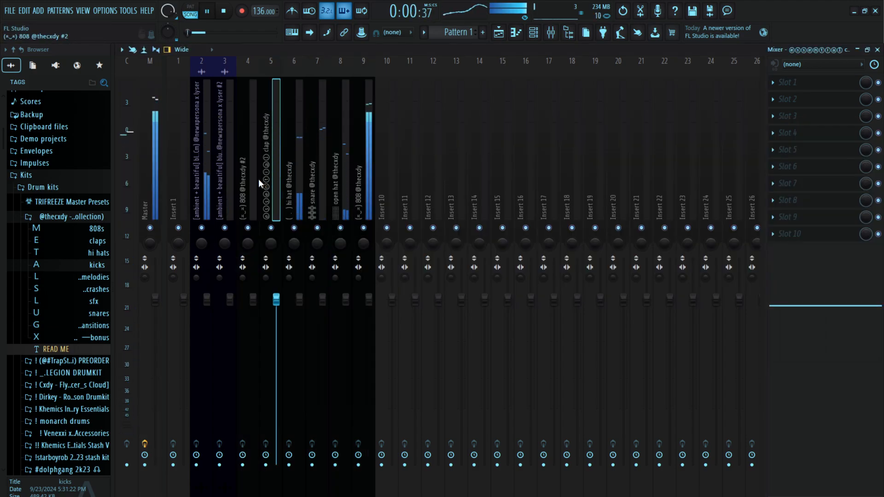
{"action": "left_click", "coordinate": [258, 182]}
{"action": "right_click", "coordinate": [272, 228]}
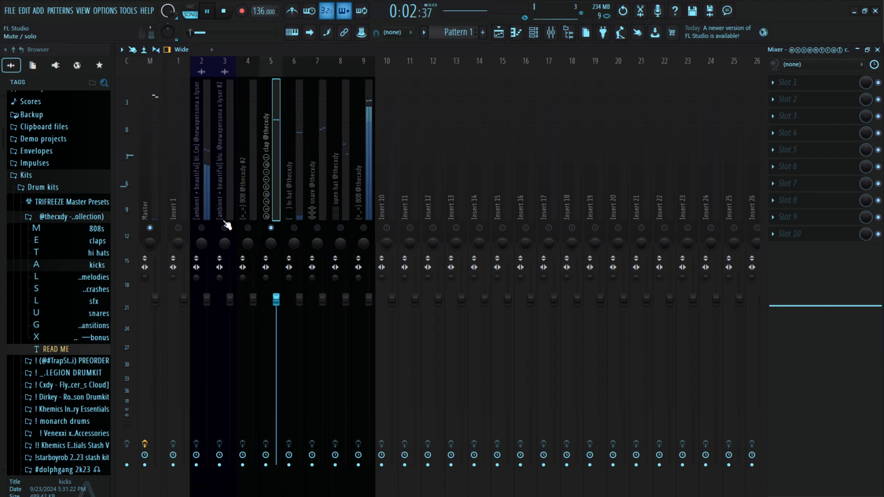
{"action": "right_click", "coordinate": [199, 232]}
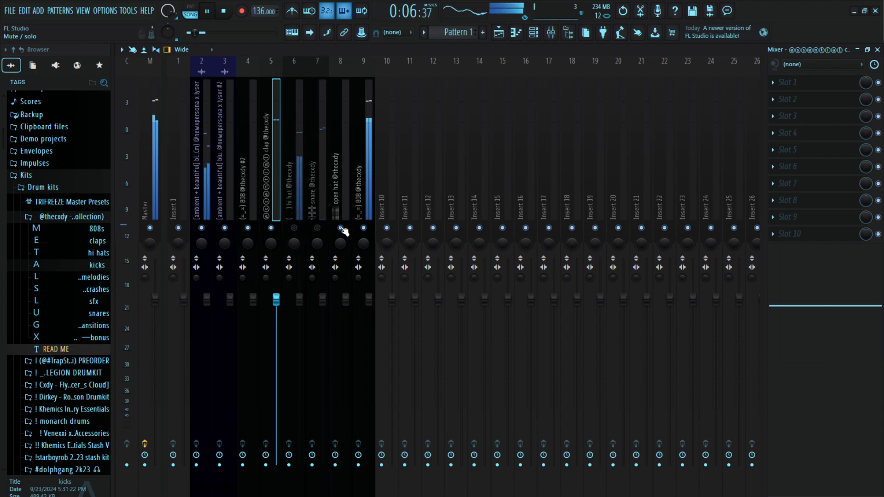
{"action": "left_click_drag", "start_coordinate": [283, 307], "coordinate": [277, 309]}
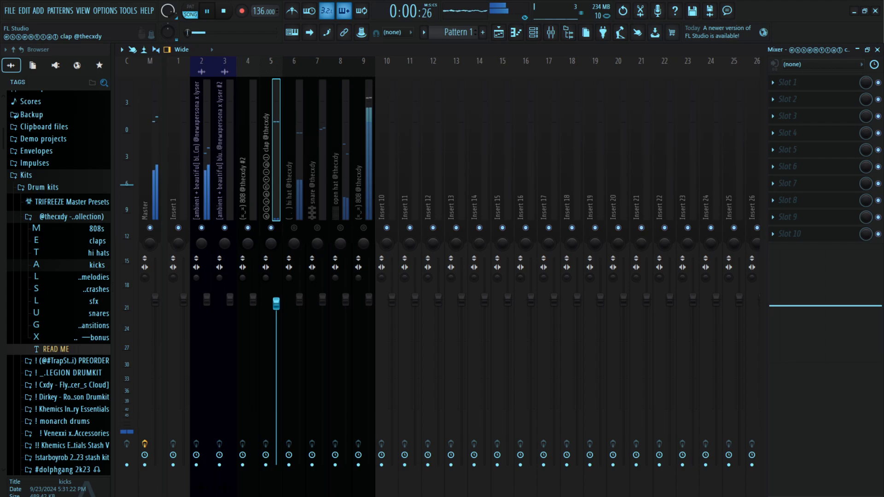
Bring the hi hat, snare and open hat back into the mix and lower their faders, the snare to about 87% and the open hat to about 84%
{"action": "left_click", "coordinate": [306, 198]}
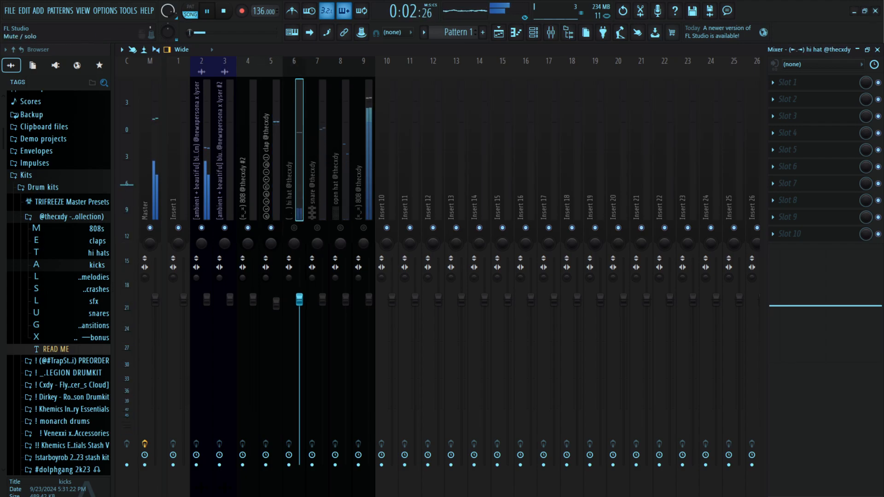
{"action": "left_click_drag", "start_coordinate": [300, 300], "coordinate": [299, 313]}
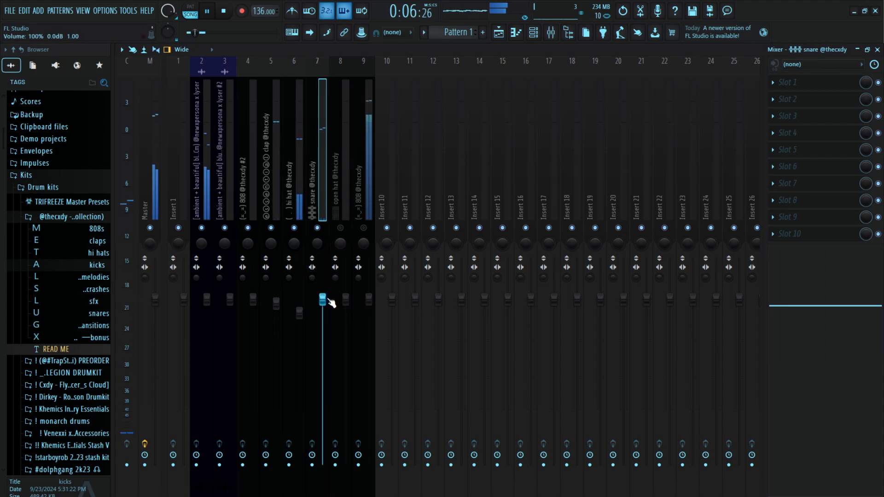
{"action": "left_click_drag", "start_coordinate": [323, 299], "coordinate": [318, 347]}
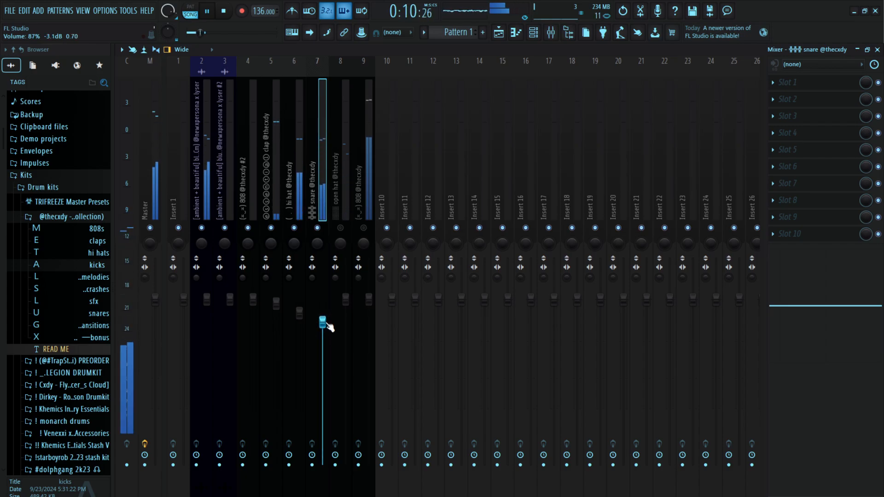
{"action": "left_click", "coordinate": [346, 216]}
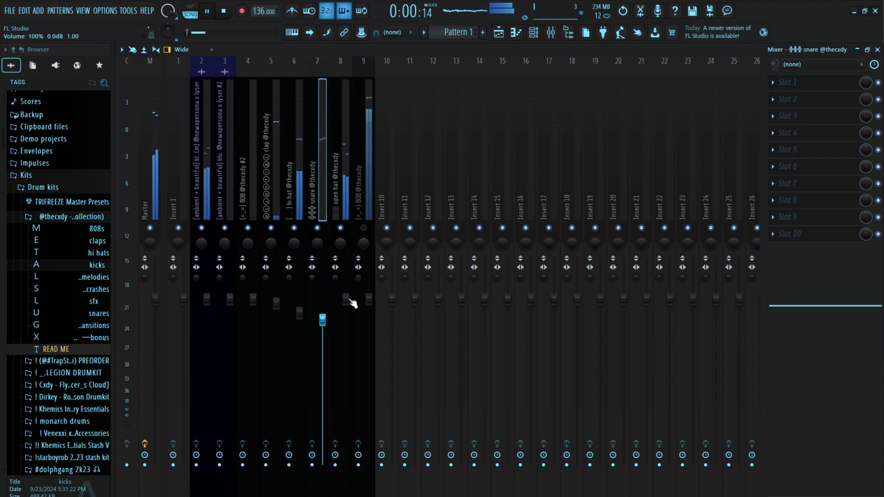
{"action": "mouse_move", "coordinate": [345, 300]}
{"action": "left_mouse_down"}
{"action": "mouse_move", "coordinate": [346, 329]}
{"action": "mouse_move", "coordinate": [346, 310]}
{"action": "left_mouse_up"}
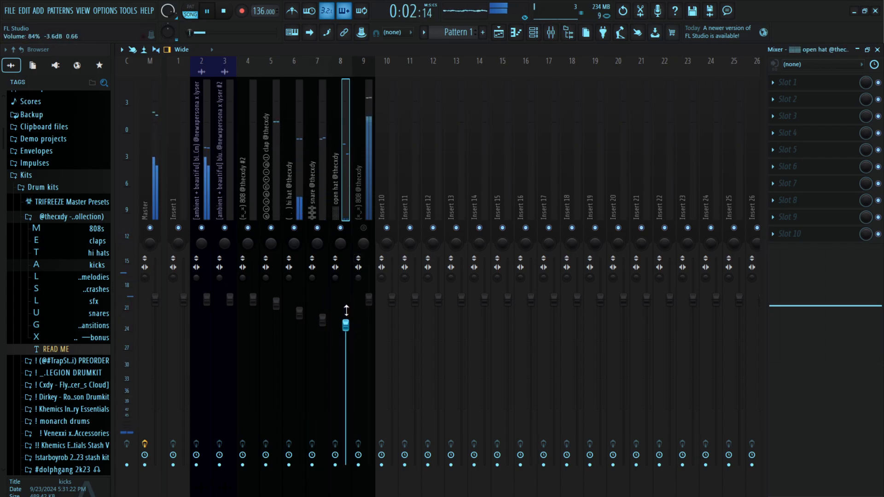
Unmute the 808's mixer track and raise its fader slightly with the full mix playing
{"action": "left_click", "coordinate": [367, 213]}
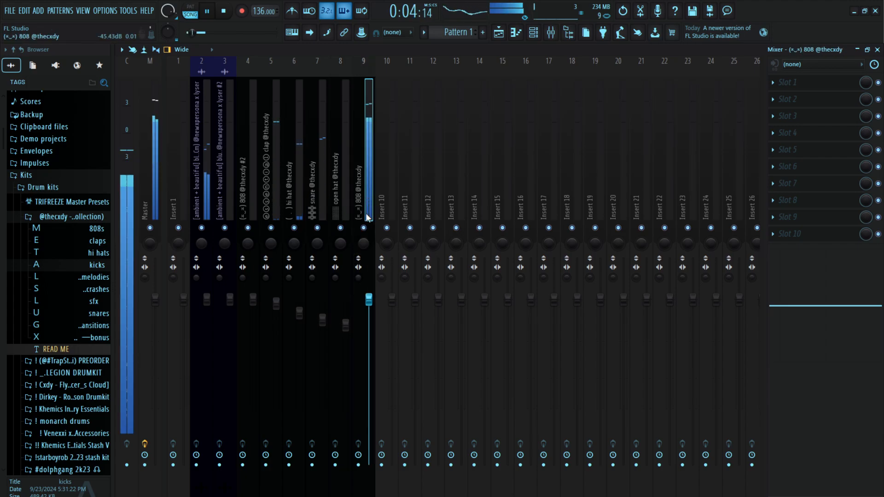
{"action": "left_click", "coordinate": [163, 171]}
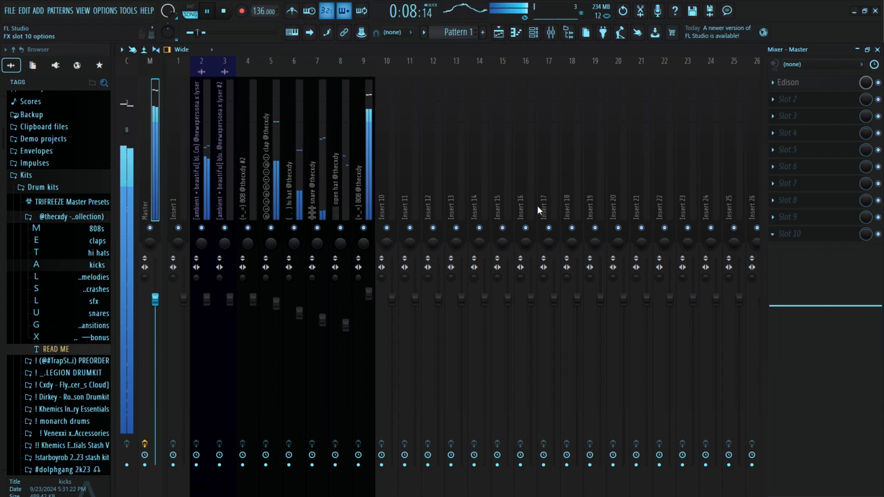
{"action": "left_click", "coordinate": [364, 121]}
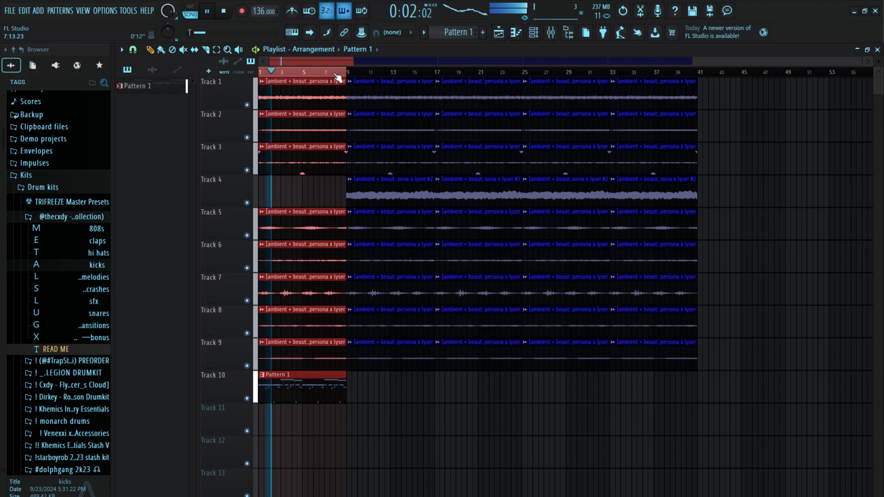
Play back the looped first eight bars and check the track levels in the mixer
{"action": "key", "text": "space"}
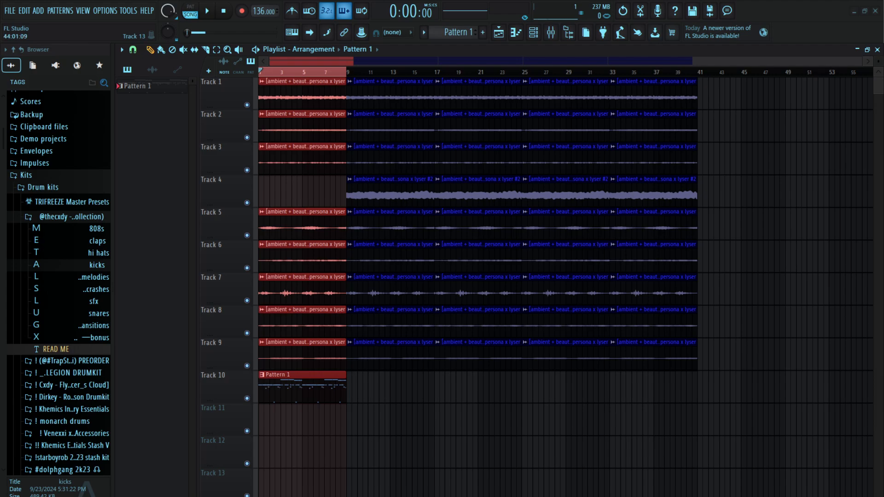
{"action": "left_click", "coordinate": [627, 468]}
{"action": "key", "text": "space"}
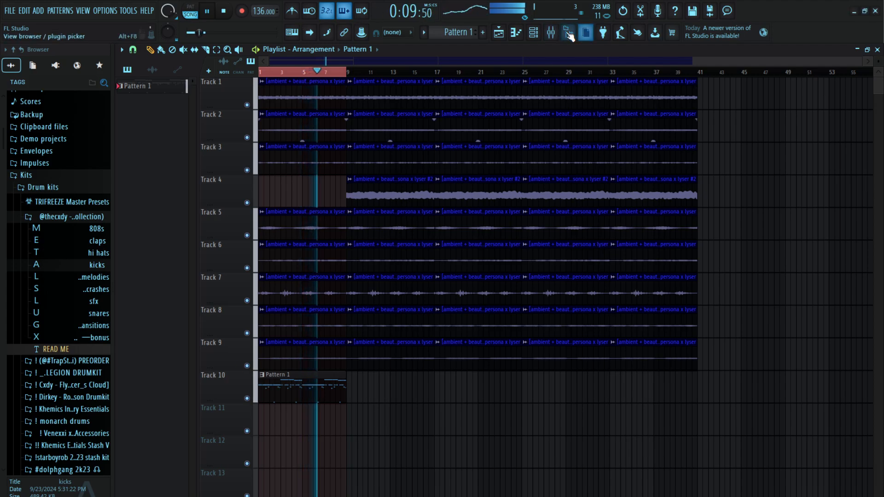
{"action": "left_click", "coordinate": [551, 32]}
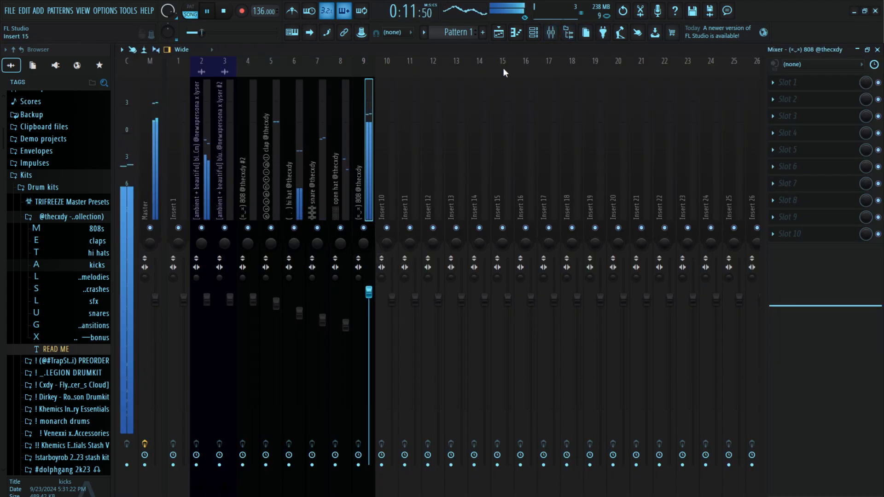
Clear the playlist's time selection and replay the arrangement from the start, checking the mixer levels
{"action": "left_click", "coordinate": [499, 32]}
{"action": "key", "text": "space"}
{"action": "double_click", "coordinate": [311, 74]}
{"action": "key", "text": "space"}
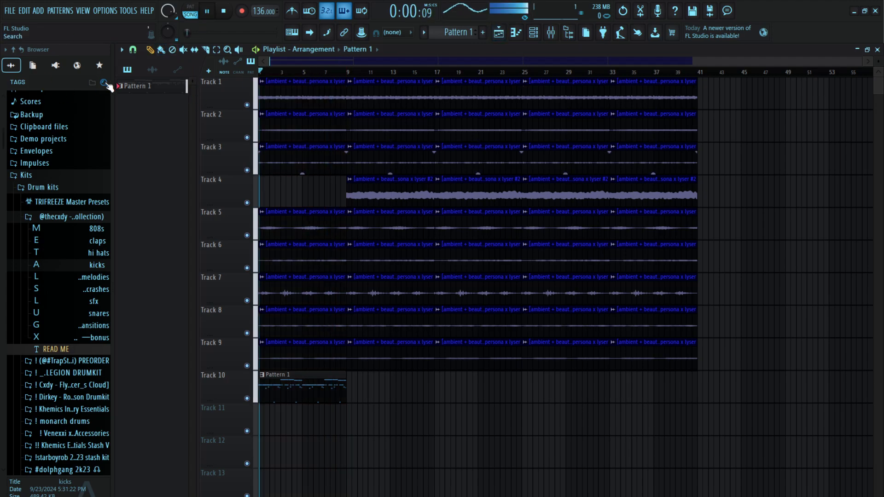
{"action": "key", "text": "F9"}
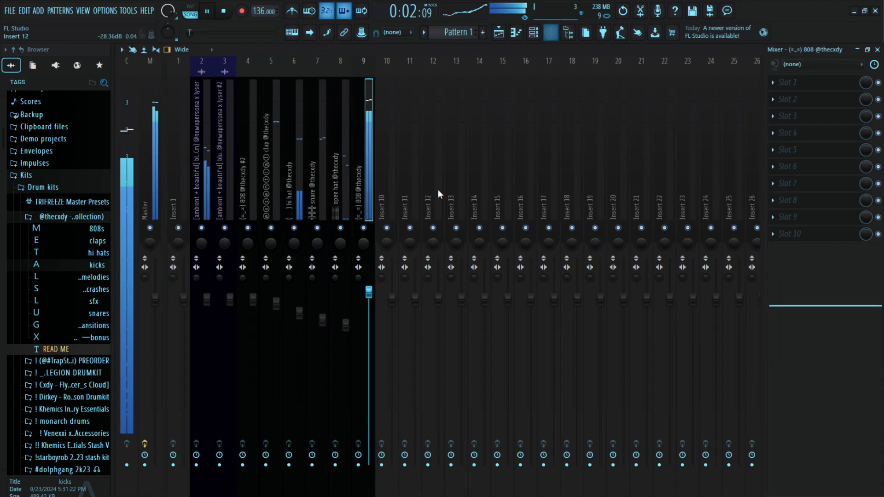
{"action": "left_click", "coordinate": [499, 33]}
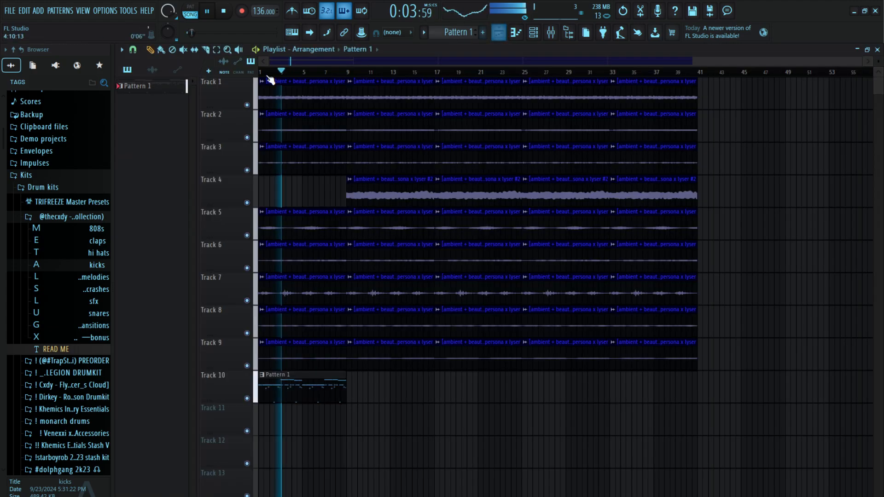
Split Pattern 1 into separate patterns by channel and delete its leftover clip from Track 10
{"action": "right_click", "coordinate": [152, 88]}
{"action": "key", "text": "s"}
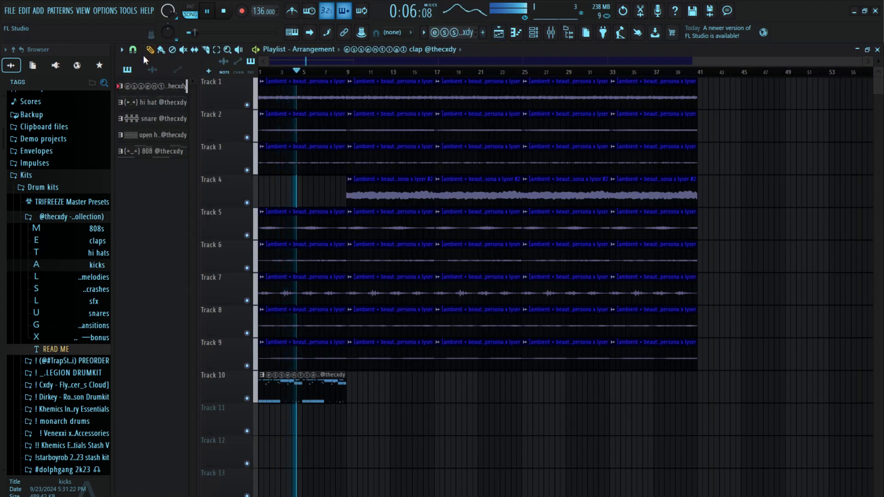
{"action": "key", "text": "space"}
{"action": "right_click", "coordinate": [330, 392]}
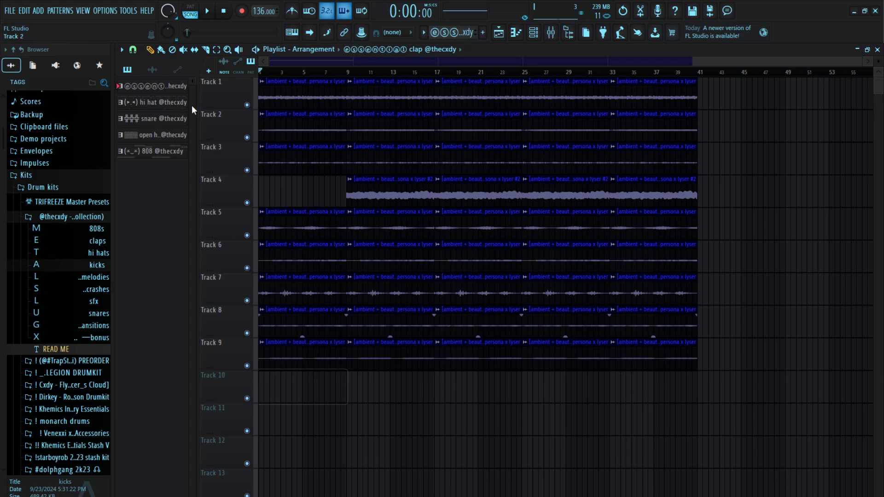
Place the clap, hi hat, snare, open hat and 808 patterns together at bar 1 on Tracks 10 to 14
{"action": "left_click", "coordinate": [156, 152]}
{"action": "left_click_drag", "start_coordinate": [152, 92], "coordinate": [318, 322]}
{"action": "scroll", "coordinate": [343, 483], "scroll_direction": "down", "scroll_amount": 2}
Duplicate the five drum and 808 pattern clips along the playlist up to bar 41, undoing the extra repeat past the loop stems
{"action": "key", "text": "ctrl+b"}
{"action": "key", "text": "ctrl+b"}
{"action": "key", "text": "ctrl+b"}
{"action": "key", "text": "ctrl+b"}
{"action": "key", "text": "ctrl+b"}
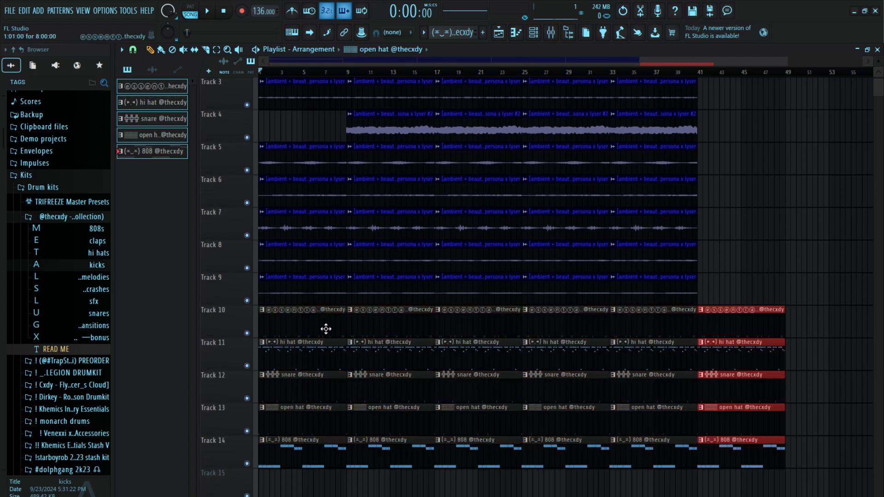
{"action": "key", "text": "ctrl+z"}
{"action": "scroll", "coordinate": [203, 289], "scroll_direction": "up", "scroll_amount": 2}
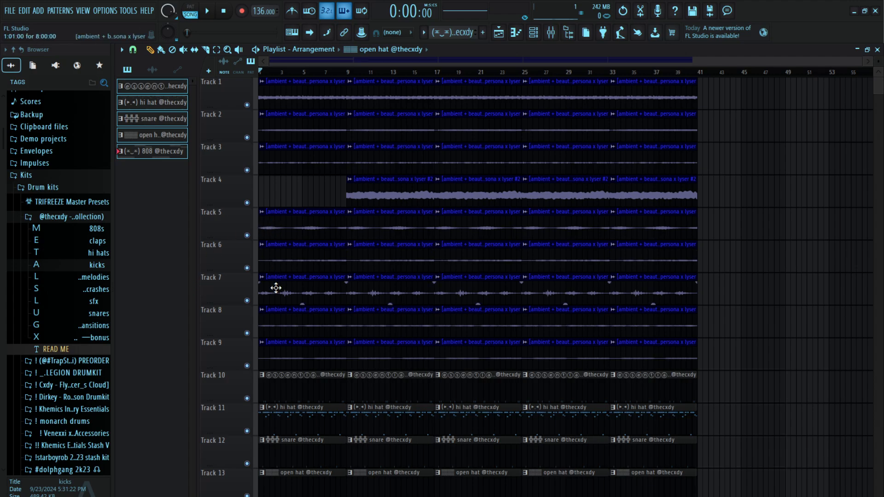
Add the Track 4 stem clip at bar 1 and delete the clap, hi hat, snare, open hat and 808 clips from bars 1 to 9
{"action": "mouse_move", "coordinate": [311, 194]}
{"action": "left_mouse_down"}
{"action": "mouse_move", "coordinate": [398, 195]}
{"action": "mouse_move", "coordinate": [300, 195]}
{"action": "left_mouse_up"}
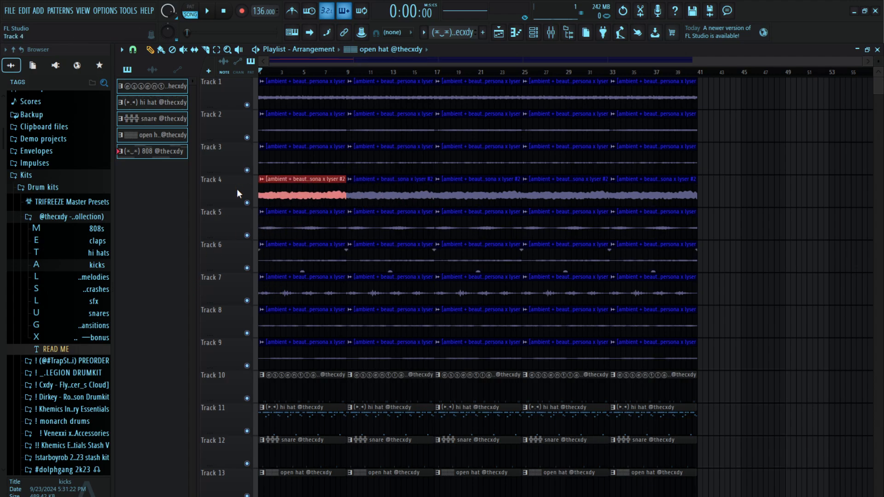
{"action": "right_click", "coordinate": [297, 376]}
{"action": "right_click", "coordinate": [298, 410]}
{"action": "right_click", "coordinate": [299, 442]}
{"action": "right_click", "coordinate": [299, 470]}
{"action": "key", "text": "space"}
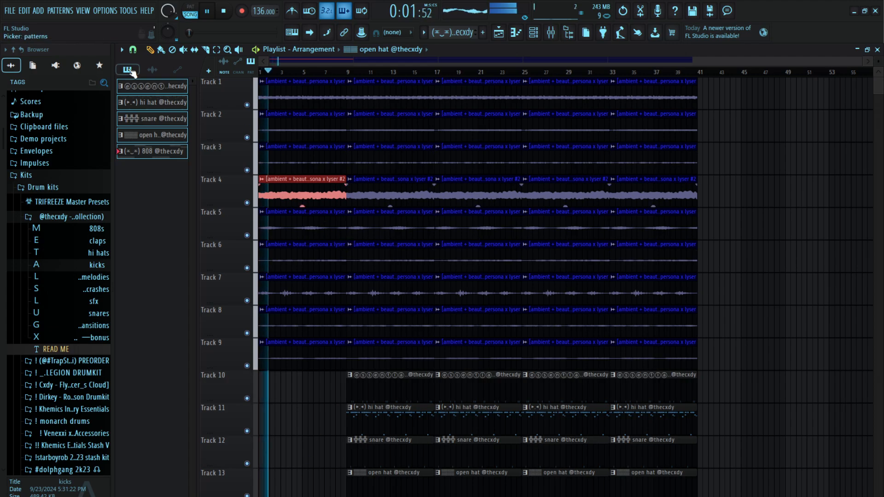
{"action": "key", "text": "space"}
Mute the stem clips in bars 1 to 9, keeping only Tracks 1, 2 and 4 active for the intro
{"action": "left_click_drag", "start_coordinate": [306, 353], "coordinate": [322, 96]}
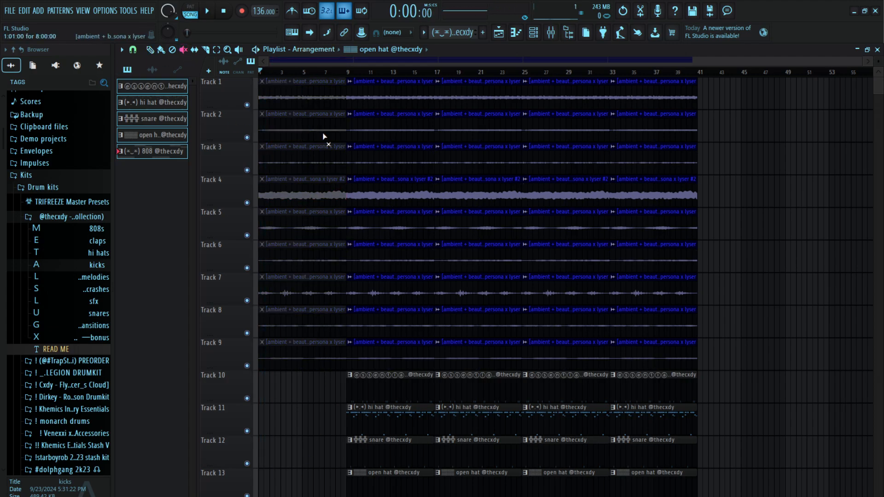
{"action": "left_click", "coordinate": [319, 191]}
{"action": "key", "text": "space"}
{"action": "key", "text": "space"}
{"action": "left_click", "coordinate": [305, 95]}
{"action": "key", "text": "space"}
{"action": "left_click", "coordinate": [307, 117]}
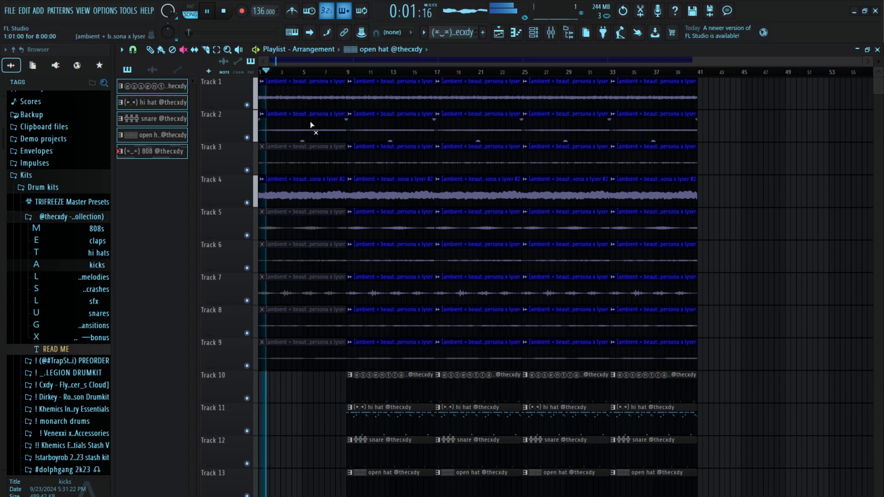
Try the intro clips on Tracks 3, 5 and 7 unmuted one by one during playback, muting each again
{"action": "left_click", "coordinate": [313, 156]}
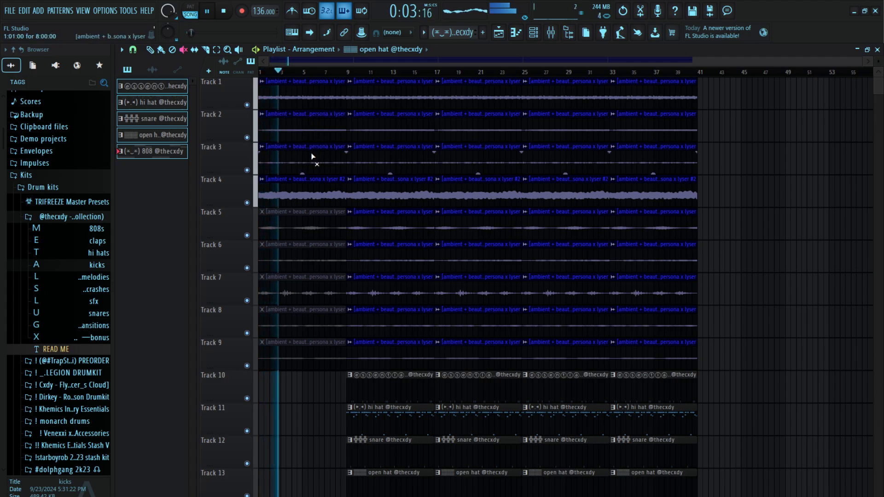
{"action": "left_click", "coordinate": [312, 157]}
{"action": "left_click", "coordinate": [308, 221]}
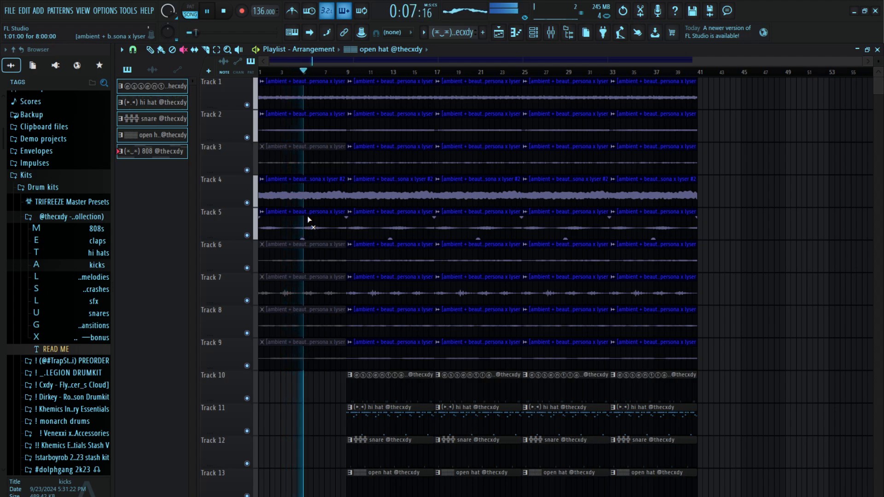
{"action": "left_click", "coordinate": [308, 221]}
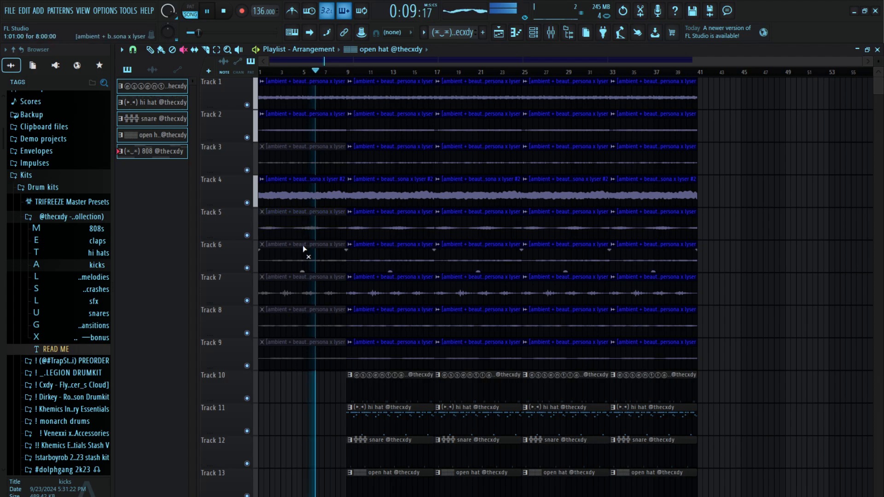
{"action": "left_click", "coordinate": [308, 292]}
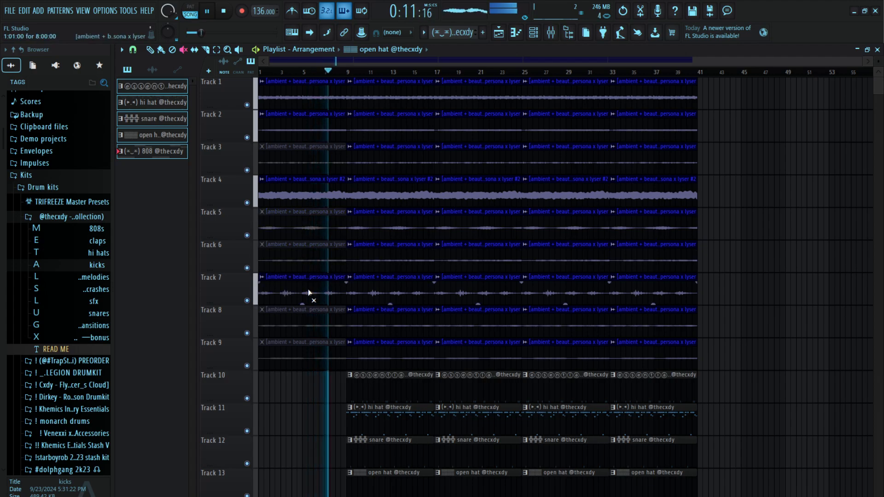
{"action": "left_click", "coordinate": [308, 292]}
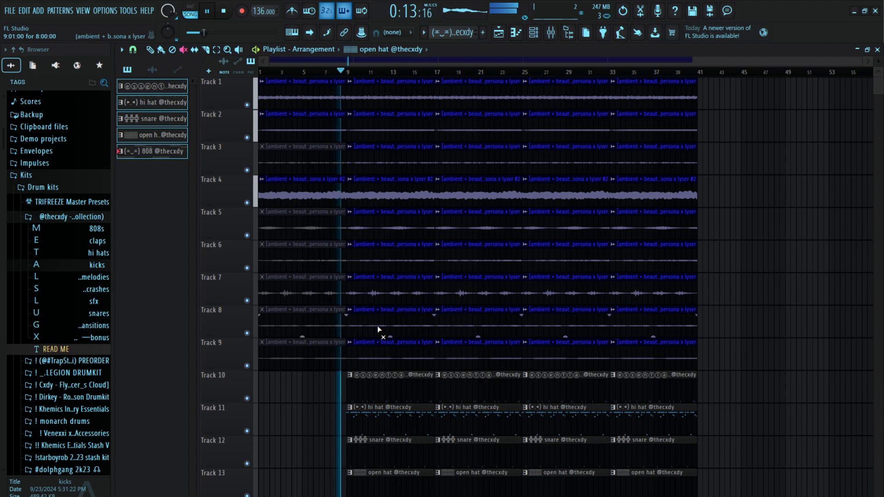
Mute the Track 7 stem in bars 9 to 17, reverting a trial mute of Tracks 5 and 6 there
{"action": "left_click_drag", "start_coordinate": [379, 256], "coordinate": [379, 210]}
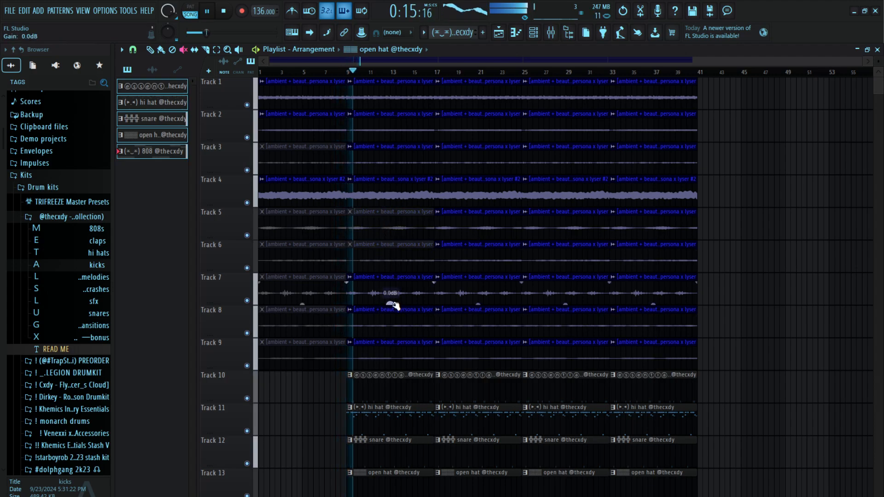
{"action": "left_click_drag", "start_coordinate": [382, 258], "coordinate": [379, 216]}
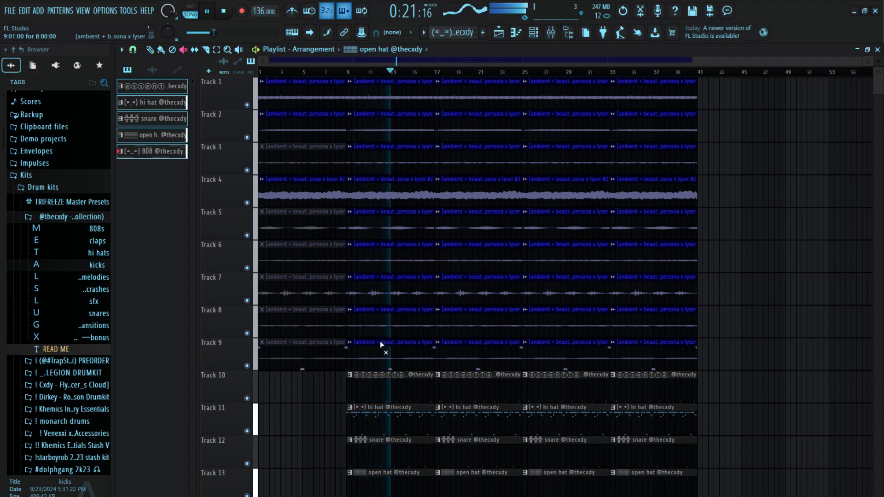
{"action": "left_click", "coordinate": [381, 292]}
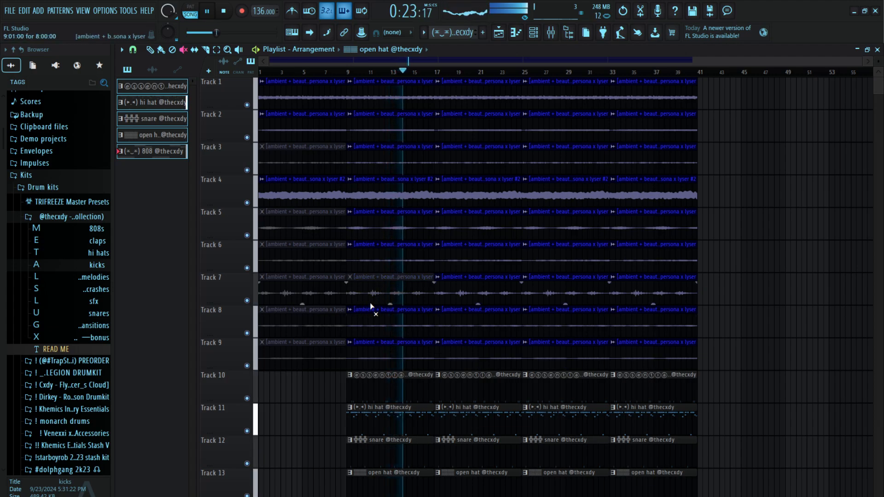
Delete the Track 4 stem clips from bar 9 through bar 41
{"action": "scroll", "coordinate": [387, 304], "scroll_direction": "down", "scroll_amount": 1}
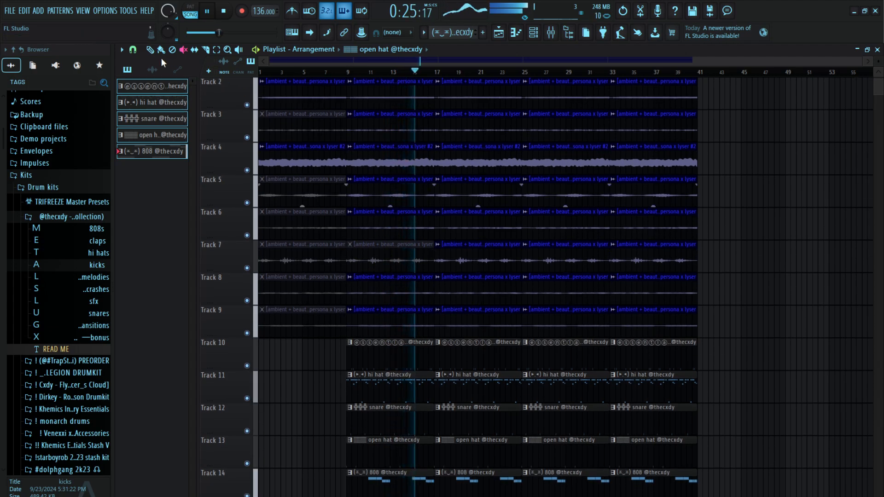
{"action": "right_click", "coordinate": [405, 163]}
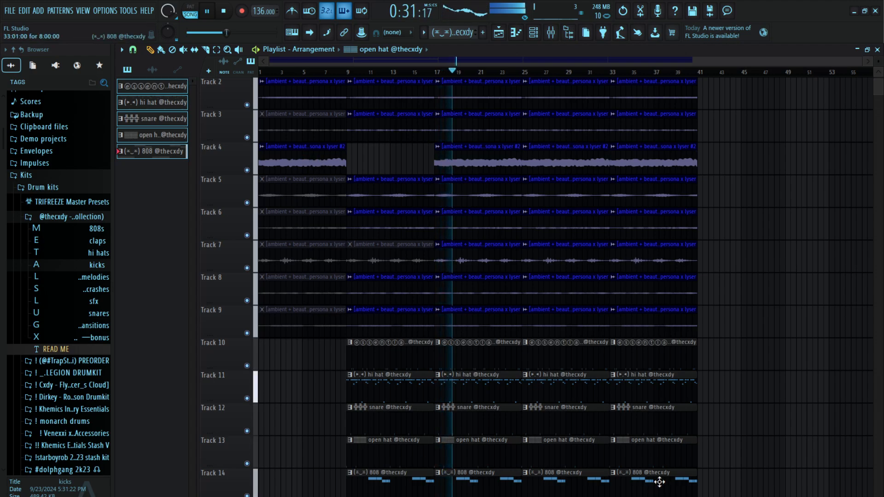
{"action": "right_click", "coordinate": [469, 156]}
{"action": "scroll", "coordinate": [709, 422], "scroll_direction": "up", "scroll_amount": 1}
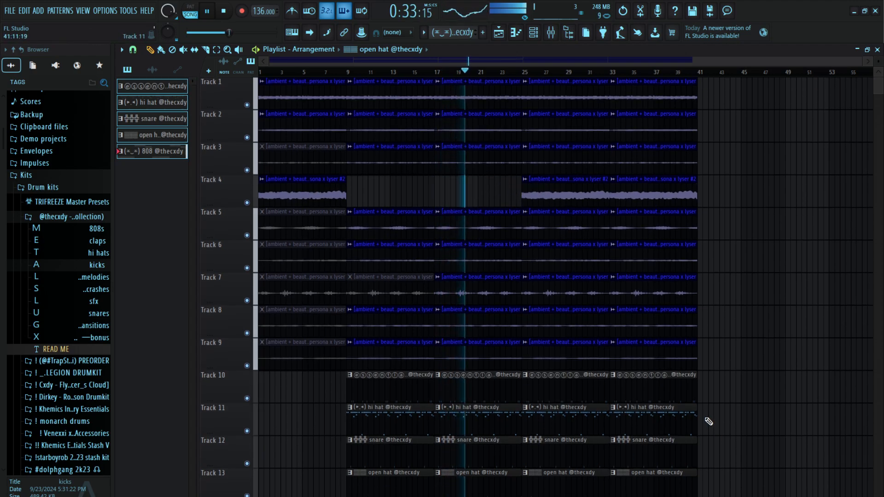
{"action": "right_click", "coordinate": [568, 196]}
{"action": "right_click", "coordinate": [636, 196]}
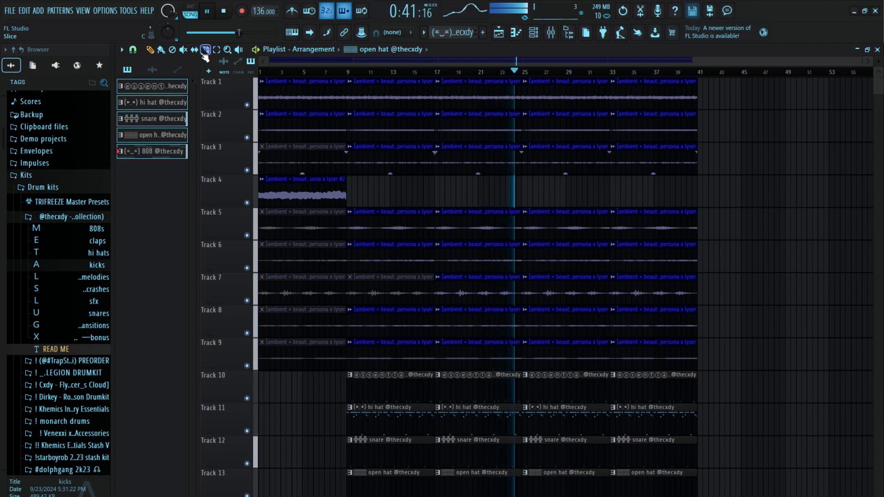
Mute the Track 5 and 6 stems in bars 25 to 33, reverting the trial mutes on the surrounding stem tracks
{"action": "left_click", "coordinate": [183, 50]}
{"action": "left_click_drag", "start_coordinate": [548, 88], "coordinate": [559, 149]}
{"action": "left_click", "coordinate": [552, 87]}
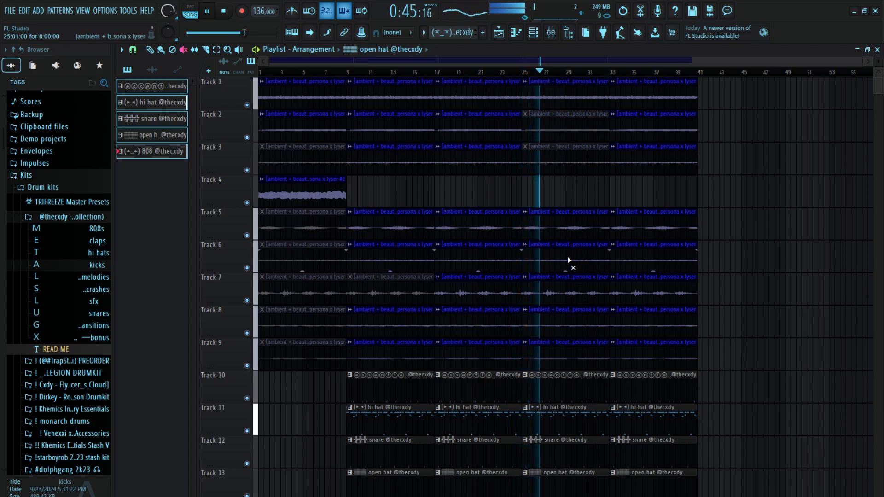
{"action": "left_click_drag", "start_coordinate": [568, 257], "coordinate": [568, 228]}
{"action": "left_click_drag", "start_coordinate": [569, 321], "coordinate": [568, 348]}
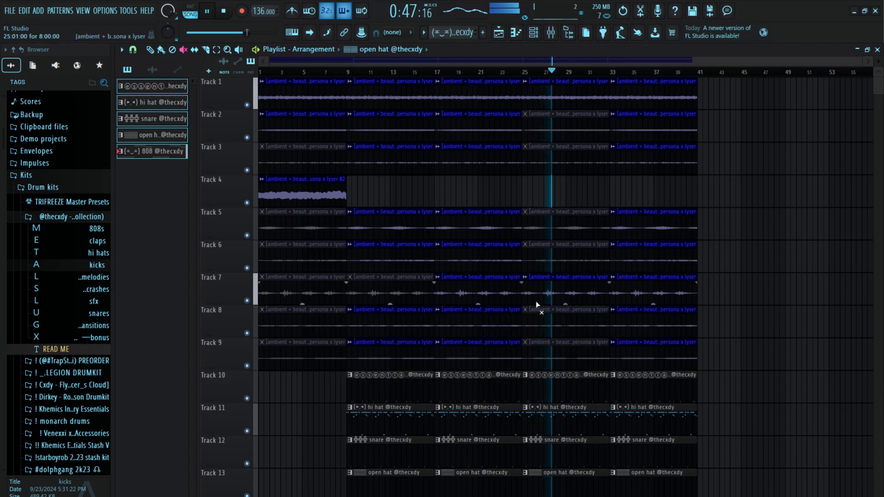
{"action": "left_click", "coordinate": [549, 318]}
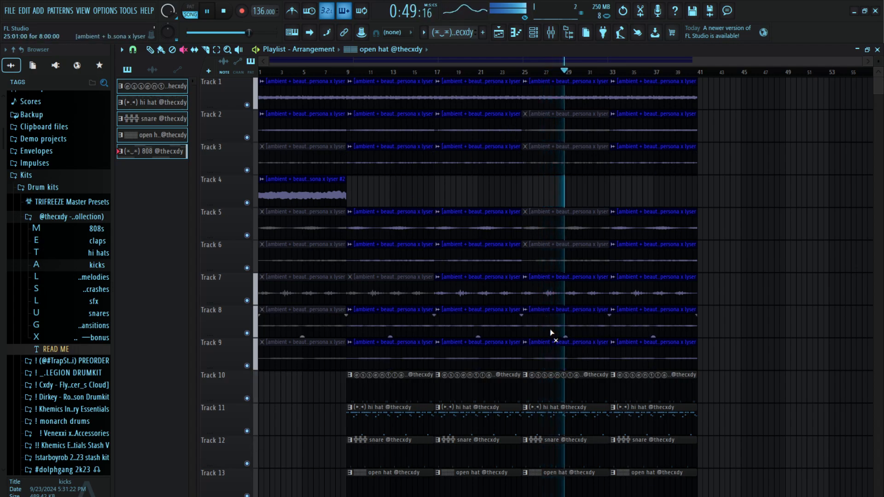
{"action": "left_click_drag", "start_coordinate": [556, 151], "coordinate": [556, 124]}
Replay the section from bar 25 and solo Tracks 2 and 3 in turn to hear them, clearing each solo
{"action": "key", "text": "space"}
{"action": "key", "text": "space"}
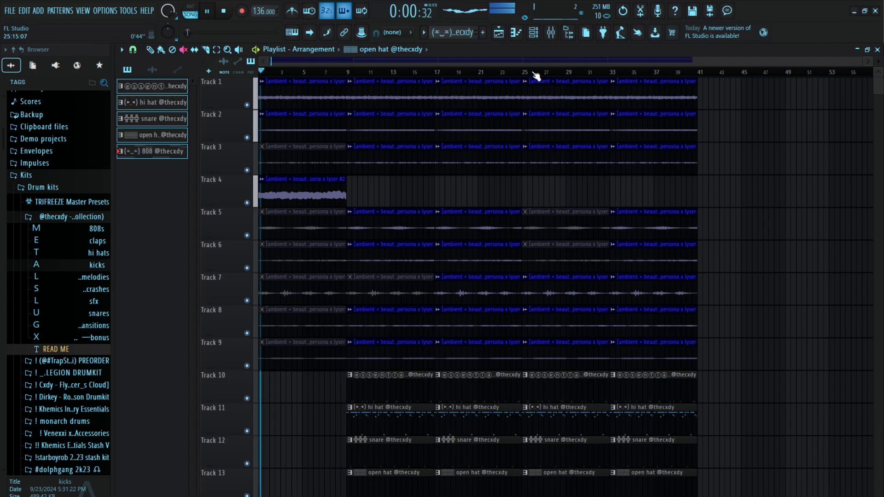
{"action": "left_click", "coordinate": [528, 72]}
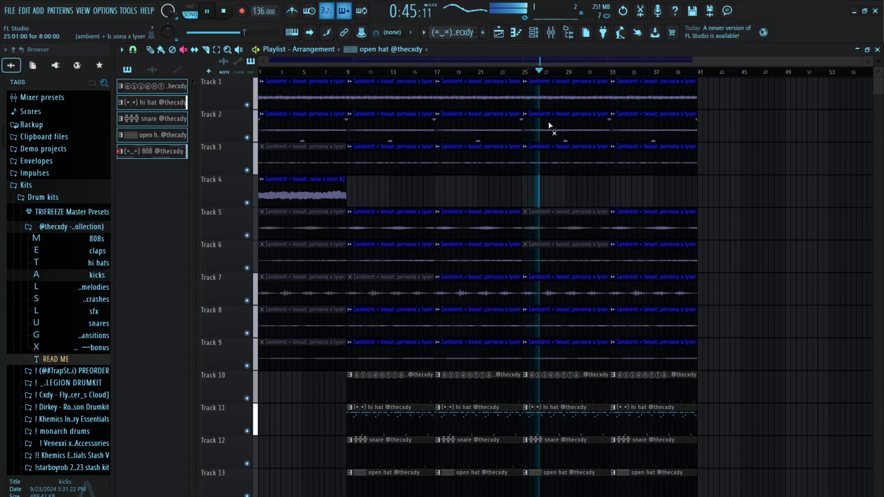
{"action": "key", "text": "space"}
{"action": "right_click", "coordinate": [255, 138]}
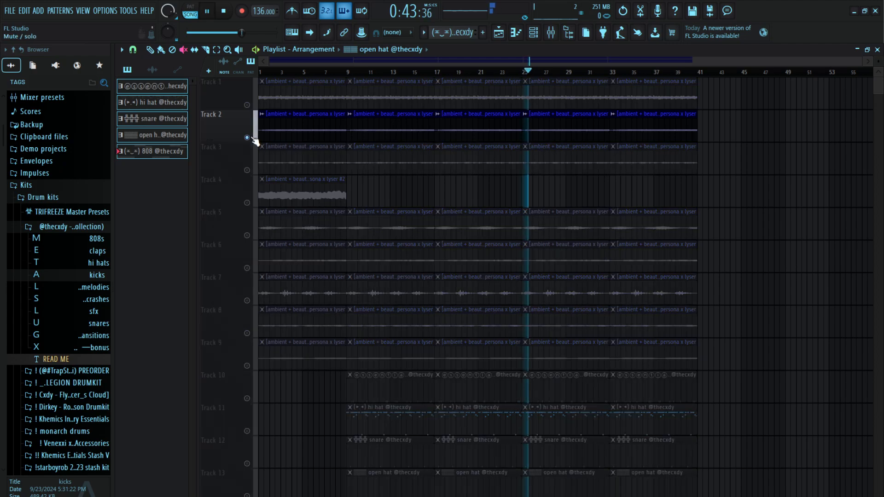
{"action": "key", "text": "space"}
{"action": "right_click", "coordinate": [255, 138]}
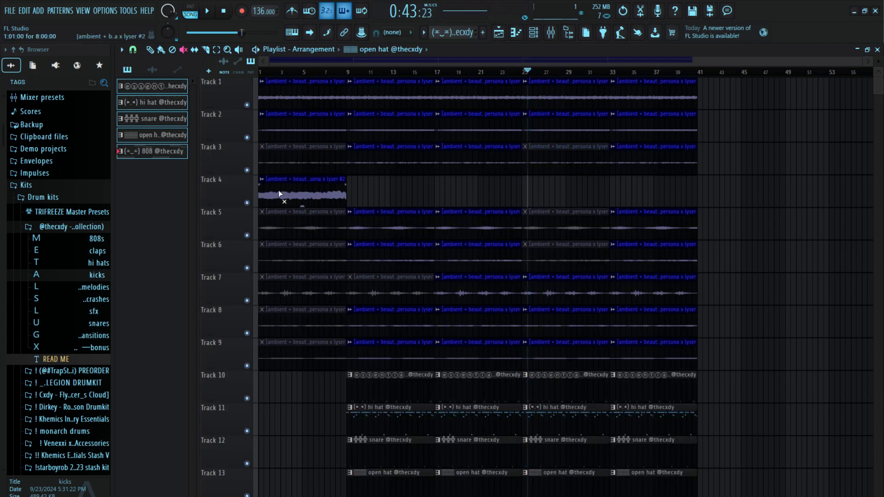
{"action": "right_click", "coordinate": [247, 170]}
{"action": "right_click", "coordinate": [247, 170]}
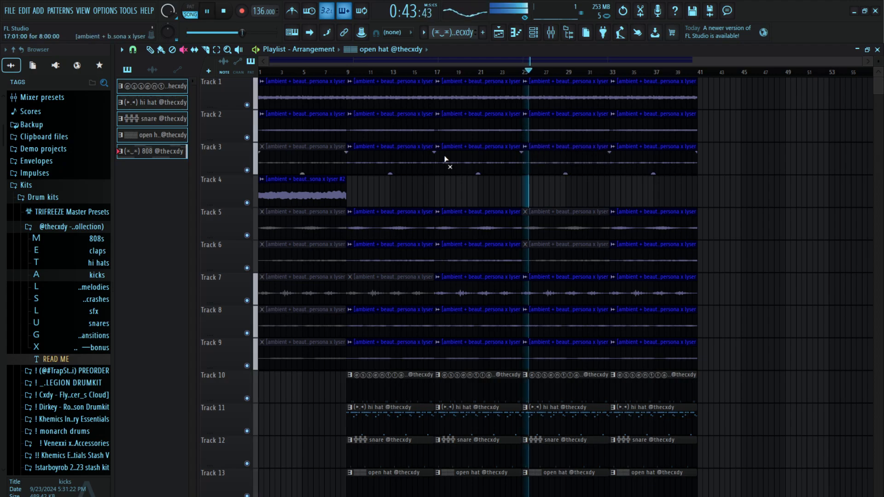
{"action": "right_click", "coordinate": [248, 170]}
{"action": "right_click", "coordinate": [248, 171]}
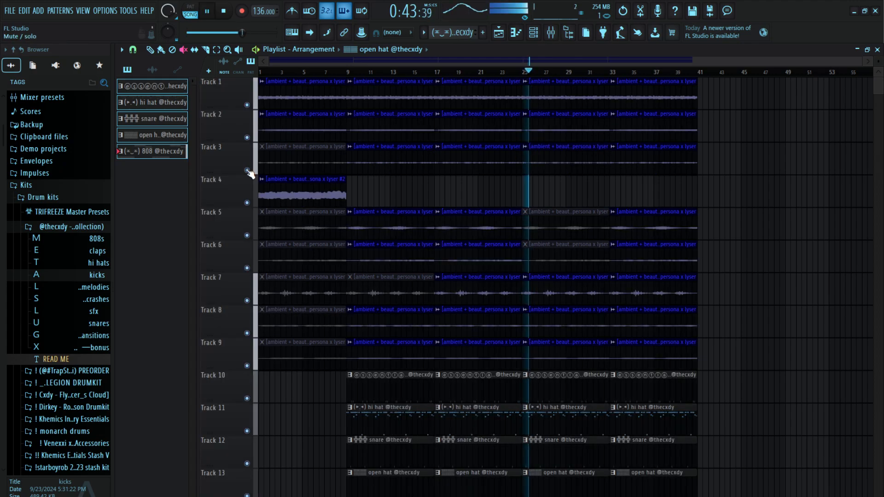
Listen to Track 9 soloed, clear the solo, and mute the Track 8 clip in bars 25 to 33
{"action": "left_click", "coordinate": [559, 342]}
{"action": "key", "text": "space"}
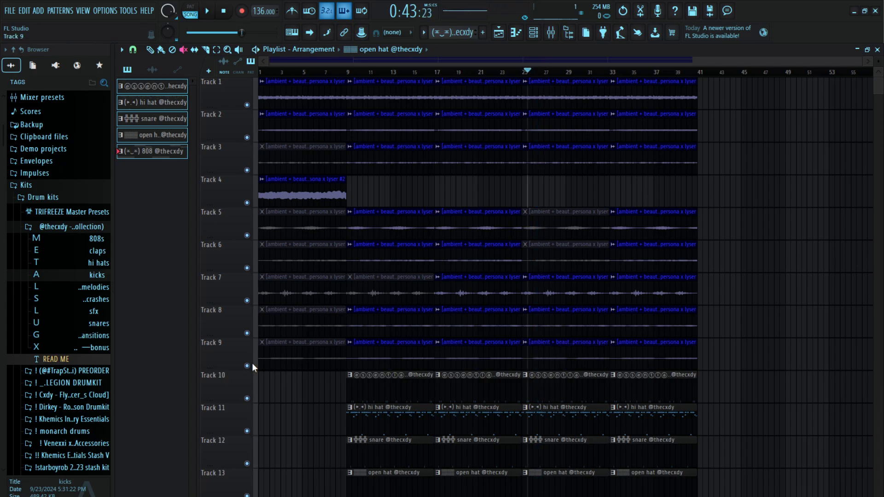
{"action": "right_click", "coordinate": [247, 367]}
{"action": "key", "text": "space"}
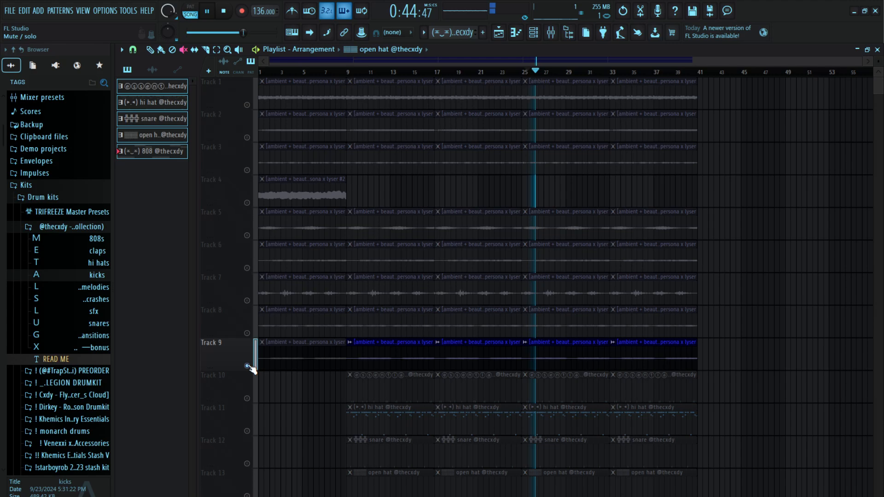
{"action": "right_click", "coordinate": [247, 366]}
{"action": "key", "text": "space"}
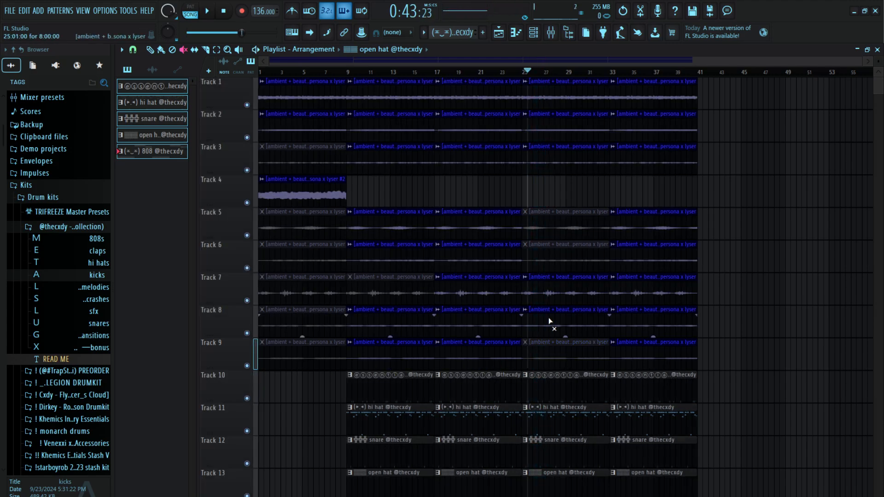
{"action": "key", "text": "space"}
Slice the Track 11 hi hat clip midway through bar 26, remove its part from bar 25 to the cut, and replay from bar 25
{"action": "scroll", "coordinate": [548, 351], "scroll_direction": "down", "scroll_amount": 2}
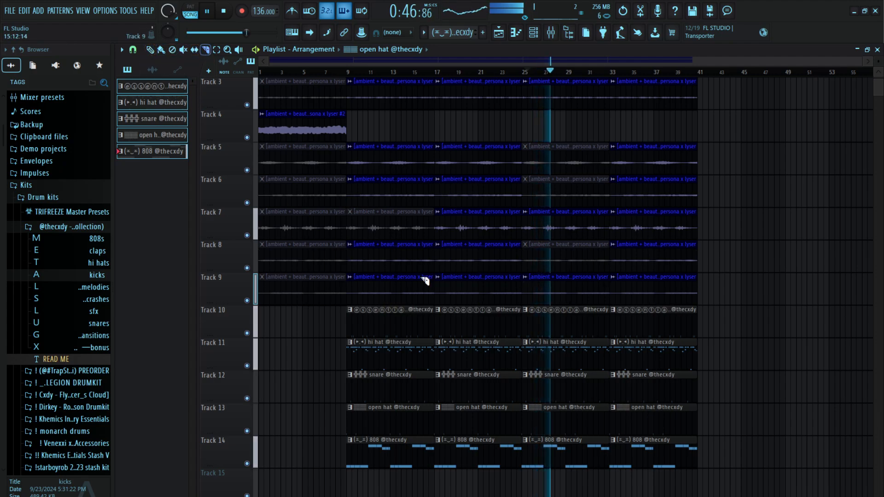
{"action": "key", "text": "space"}
{"action": "left_click", "coordinate": [546, 355]}
{"action": "key", "text": "space"}
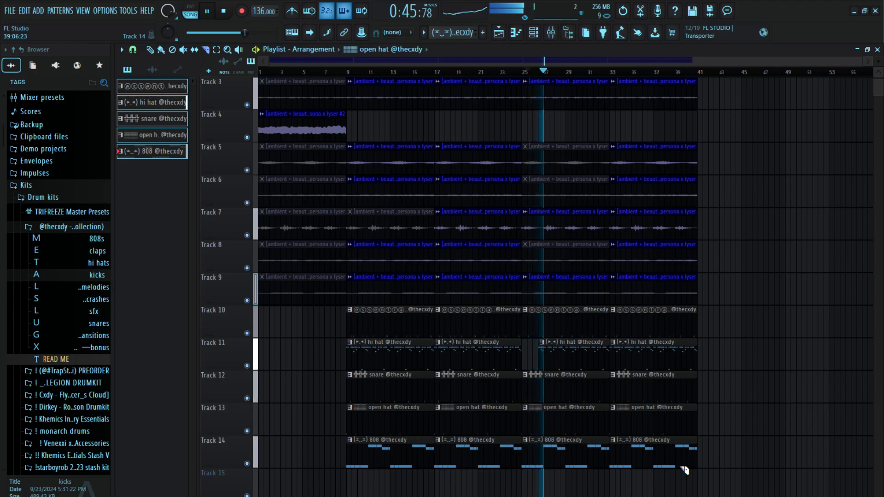
{"action": "left_click", "coordinate": [521, 73]}
{"action": "scroll", "coordinate": [523, 74], "scroll_direction": "up", "scroll_amount": 3}
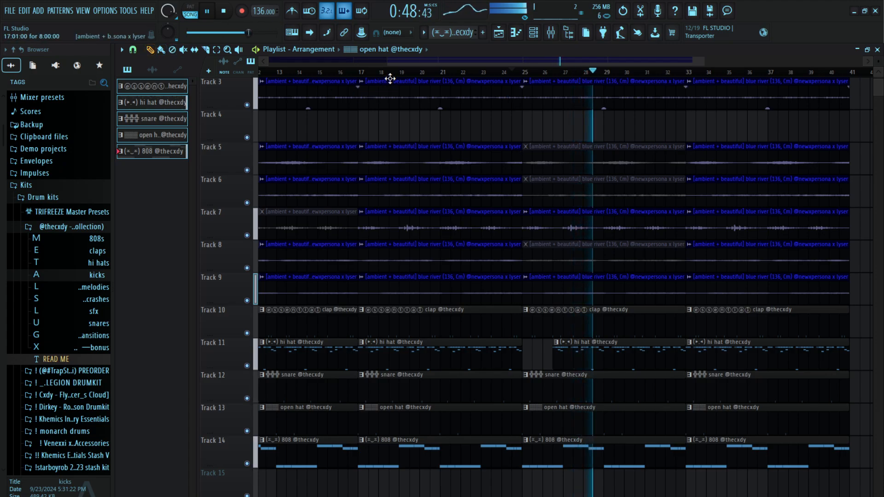
{"action": "scroll", "coordinate": [396, 79], "scroll_direction": "down", "scroll_amount": 5}
{"action": "scroll", "coordinate": [402, 79], "scroll_direction": "down", "scroll_amount": 3}
{"action": "scroll", "coordinate": [460, 172], "scroll_direction": "up", "scroll_amount": 5}
{"action": "scroll", "coordinate": [645, 313], "scroll_direction": "up", "scroll_amount": 2}
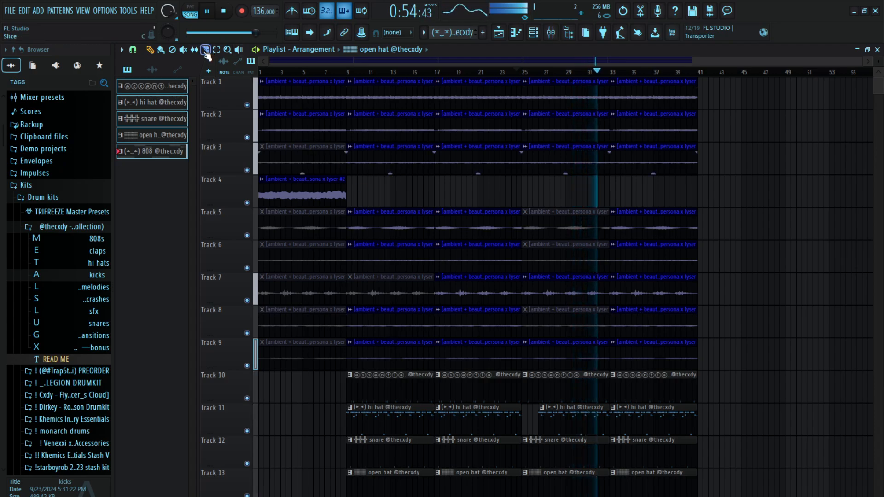
{"action": "left_click", "coordinate": [184, 49]}
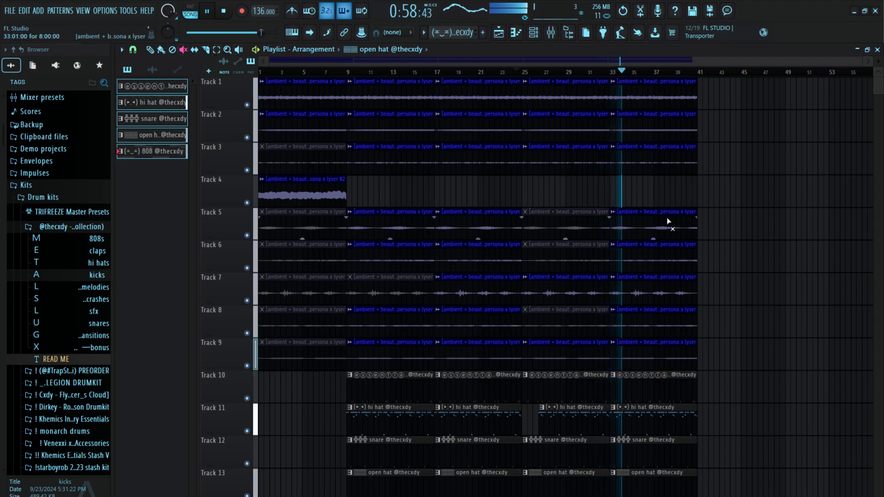
{"action": "left_click", "coordinate": [153, 50]}
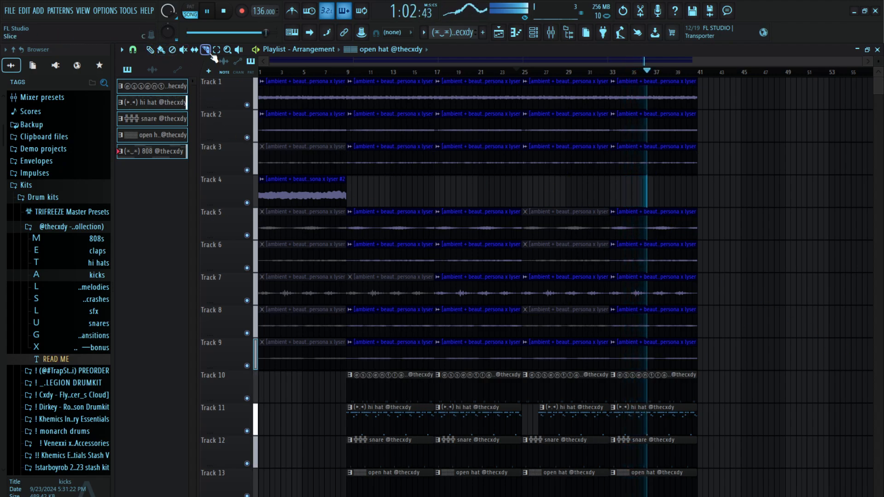
Cut off the end of Track 11's last hi hat clip, ending it partway through bar 40
{"action": "scroll", "coordinate": [710, 75], "scroll_direction": "up", "scroll_amount": 4}
{"action": "scroll", "coordinate": [728, 342], "scroll_direction": "down", "scroll_amount": 3}
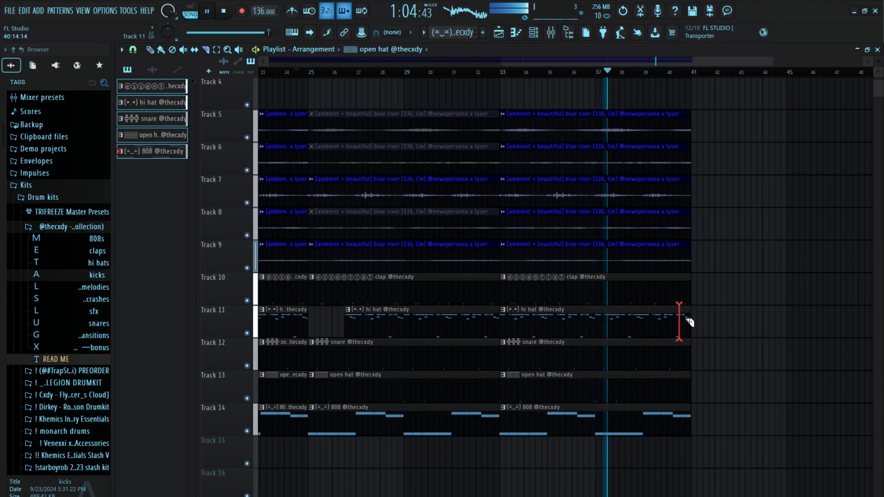
{"action": "scroll", "coordinate": [709, 322], "scroll_direction": "up", "scroll_amount": 3}
{"action": "scroll", "coordinate": [699, 166], "scroll_direction": "up", "scroll_amount": 2}
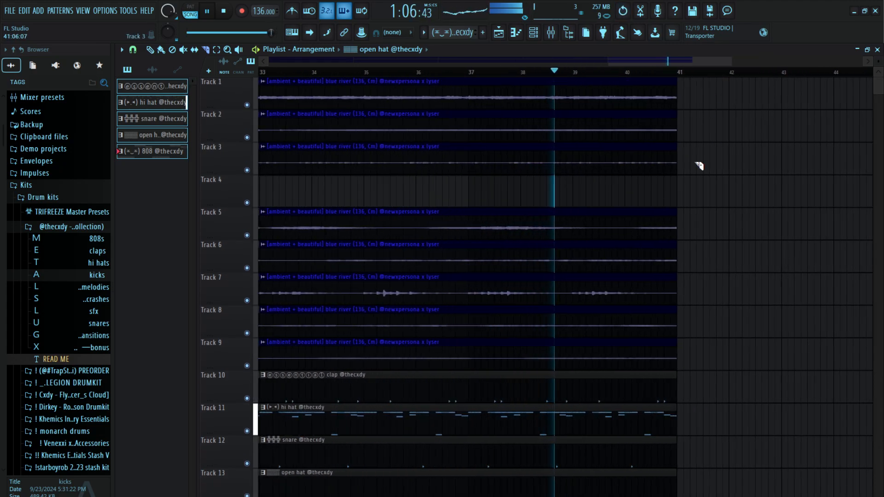
{"action": "left_click_drag", "start_coordinate": [676, 420], "coordinate": [659, 421]}
{"action": "scroll", "coordinate": [733, 77], "scroll_direction": "down", "scroll_amount": 5}
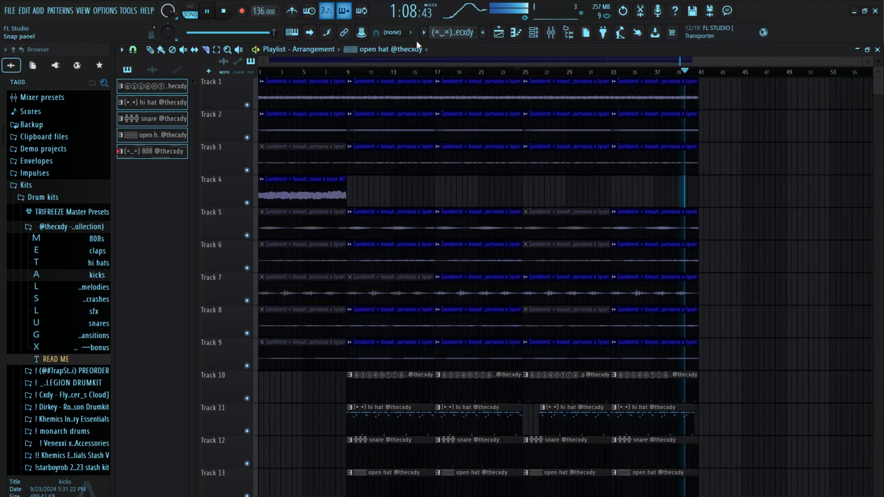
Duplicate the entire arrangement so the copy starts at bar 41, and replay from late in bar 40
{"action": "scroll", "coordinate": [713, 122], "scroll_direction": "down", "scroll_amount": 2}
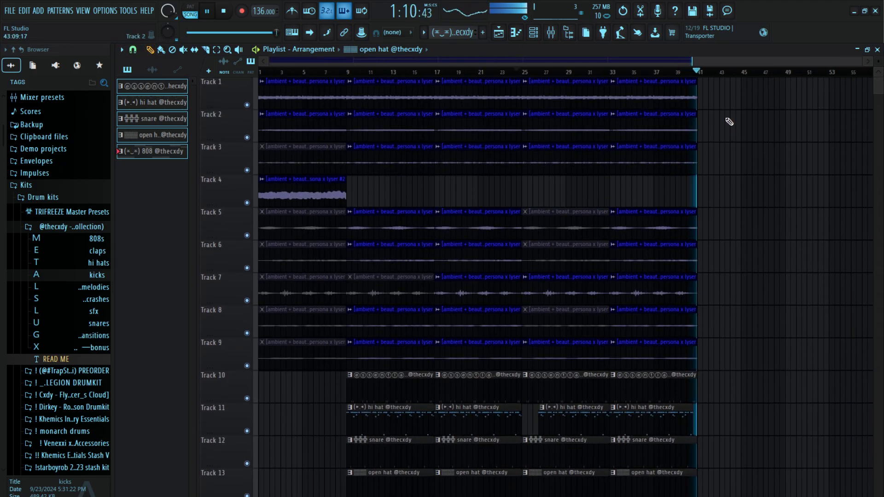
{"action": "key", "text": "ctrl+a"}
{"action": "key", "text": "ctrl+b"}
{"action": "key", "text": "ctrl+d"}
{"action": "left_click", "coordinate": [376, 72]}
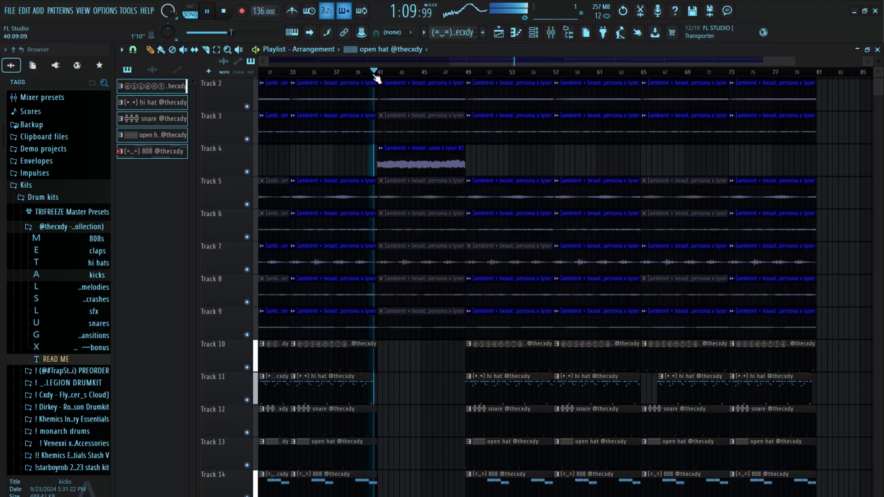
Try out the clap and hi hat patterns in the drumless section at bars 41 to 49, removing them again
{"action": "scroll", "coordinate": [379, 74], "scroll_direction": "down", "scroll_amount": 2}
{"action": "left_click", "coordinate": [458, 358]}
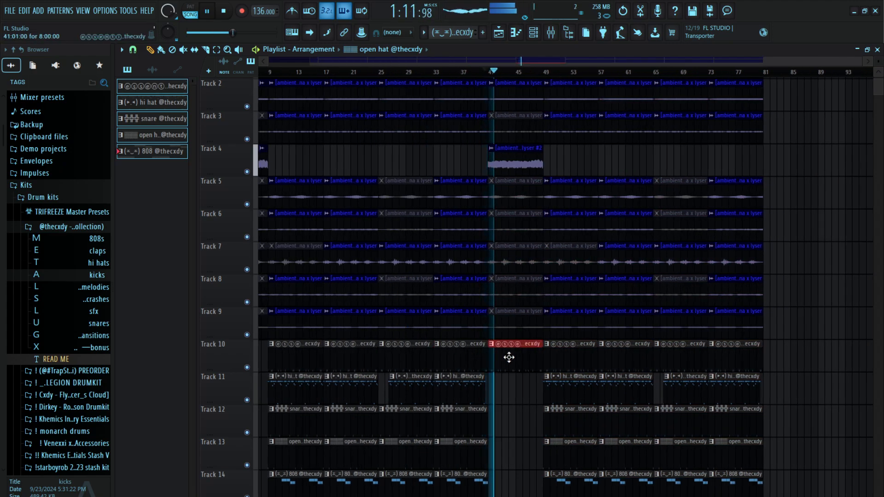
{"action": "left_click", "coordinate": [474, 395]}
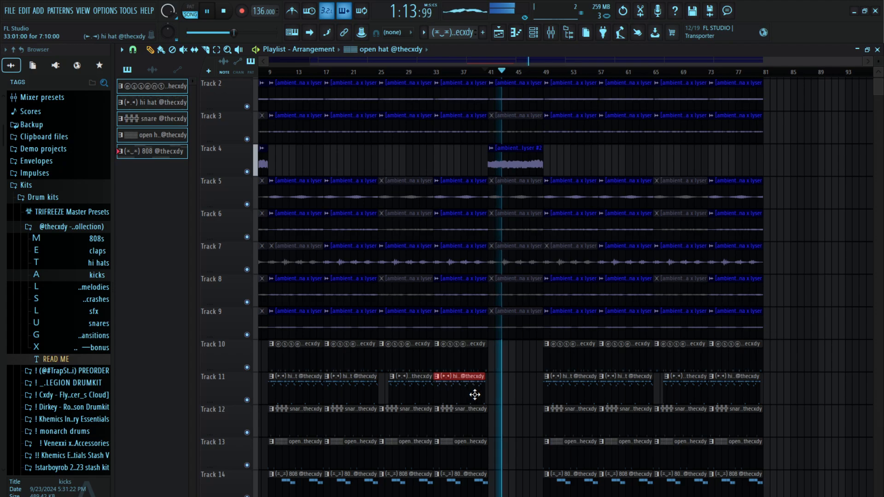
{"action": "left_click", "coordinate": [559, 390]}
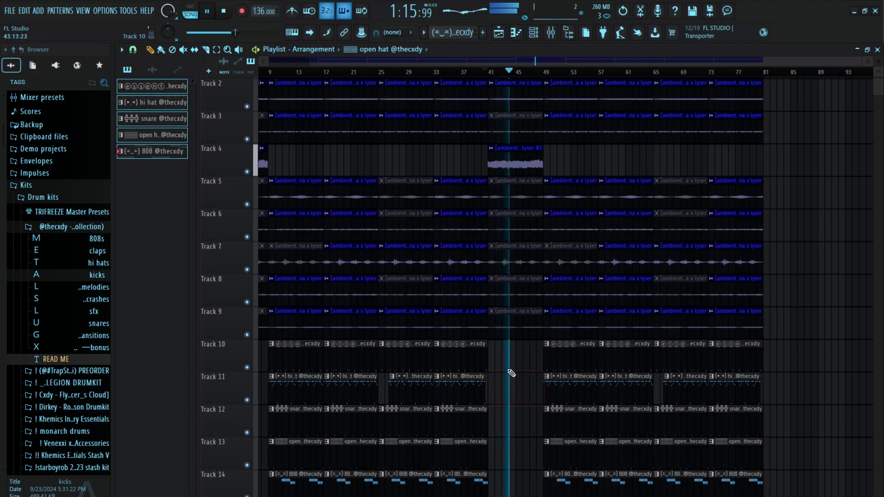
{"action": "left_click", "coordinate": [465, 355], "text": "ctrl"}
{"action": "key", "text": "ctrl+b"}
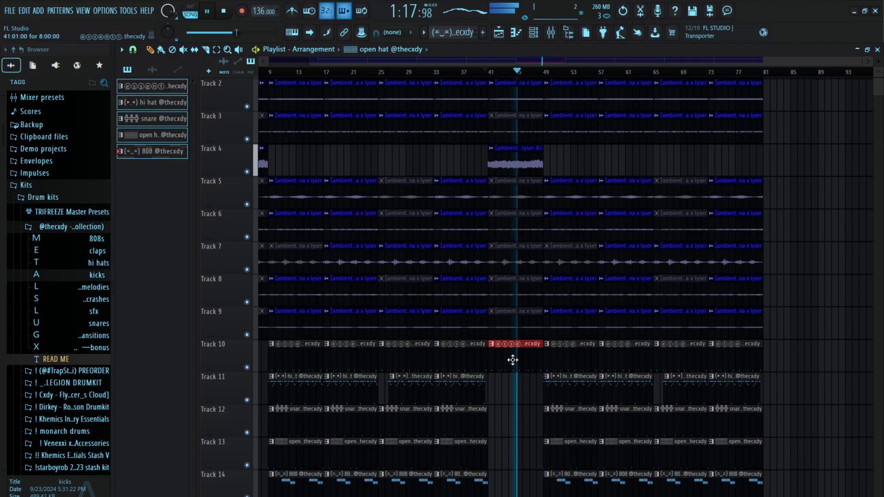
{"action": "right_click", "coordinate": [528, 359]}
Select every clip in bars 41 to 65 and place a copy of them starting at bar 81
{"action": "left_click_drag", "start_coordinate": [489, 493], "coordinate": [641, 36]}
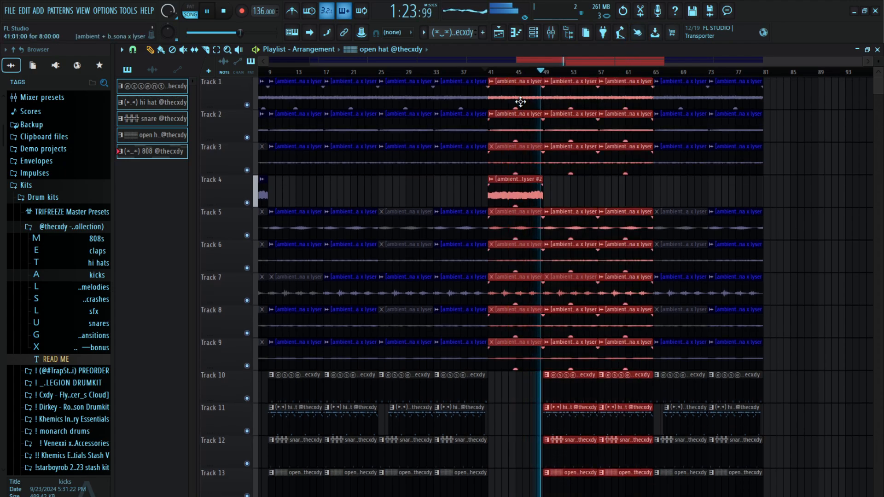
{"action": "left_click_drag", "start_coordinate": [517, 101], "coordinate": [789, 94]}
Replay the transition into the second half from bar 39, and jump ahead to about bar 46 to keep listening
{"action": "left_click", "coordinate": [476, 72]}
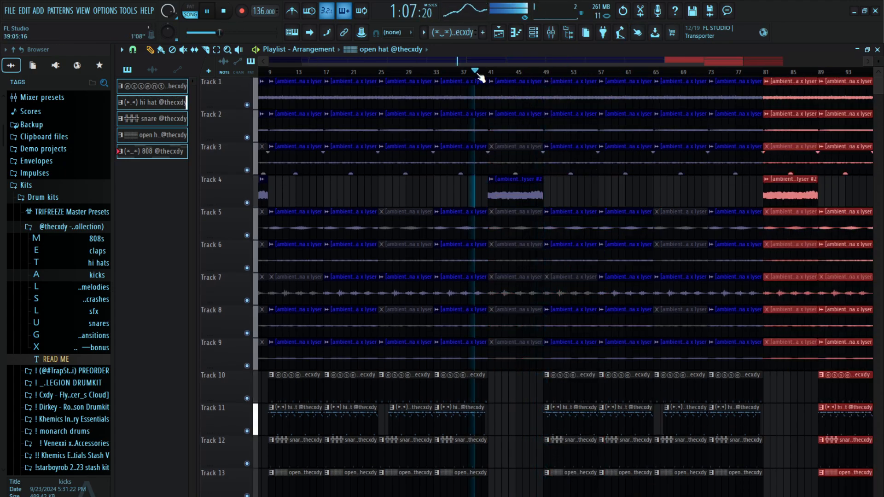
{"action": "scroll", "coordinate": [479, 74], "scroll_direction": "up", "scroll_amount": 6}
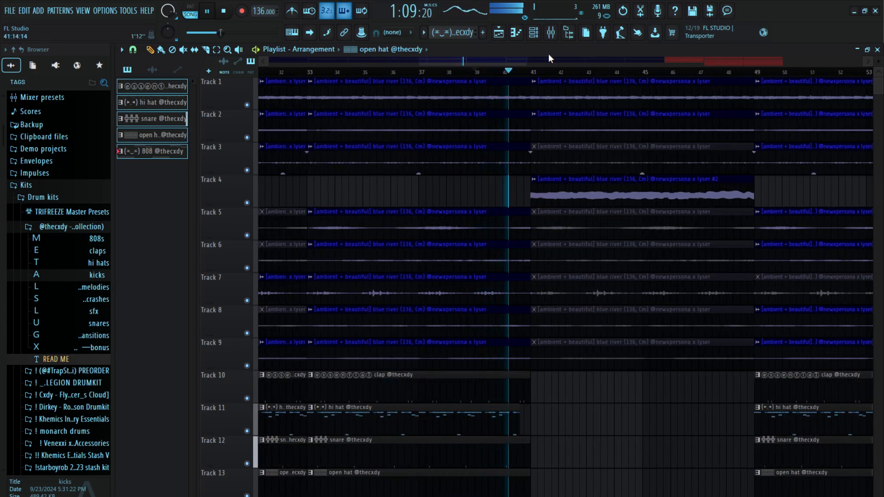
{"action": "scroll", "coordinate": [548, 73], "scroll_direction": "down", "scroll_amount": 4}
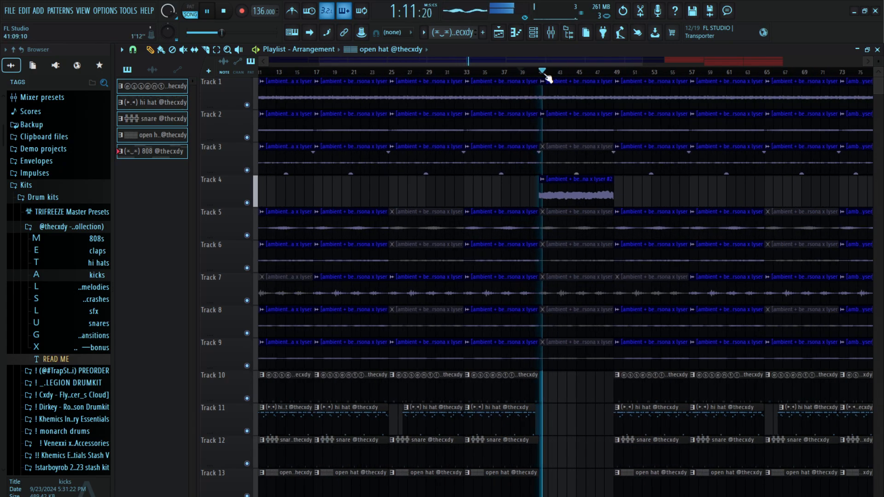
{"action": "scroll", "coordinate": [548, 74], "scroll_direction": "down", "scroll_amount": 8}
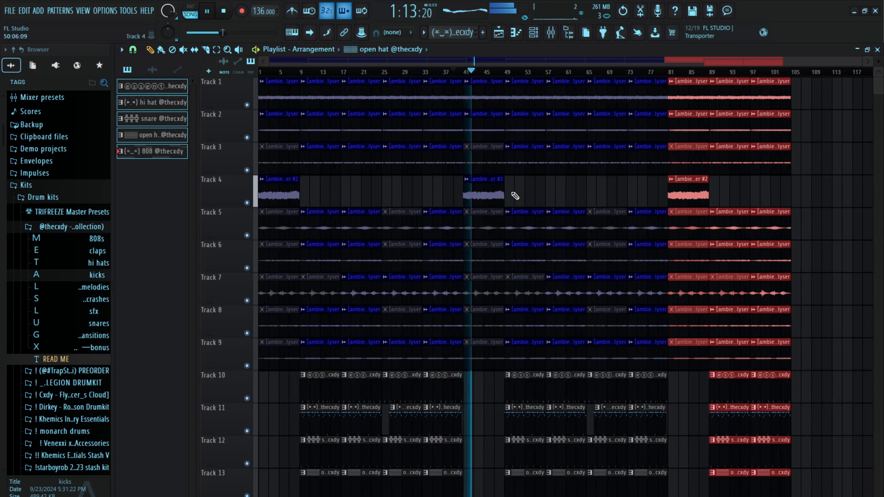
{"action": "left_click", "coordinate": [492, 72]}
{"action": "scroll", "coordinate": [492, 83], "scroll_direction": "down", "scroll_amount": 3}
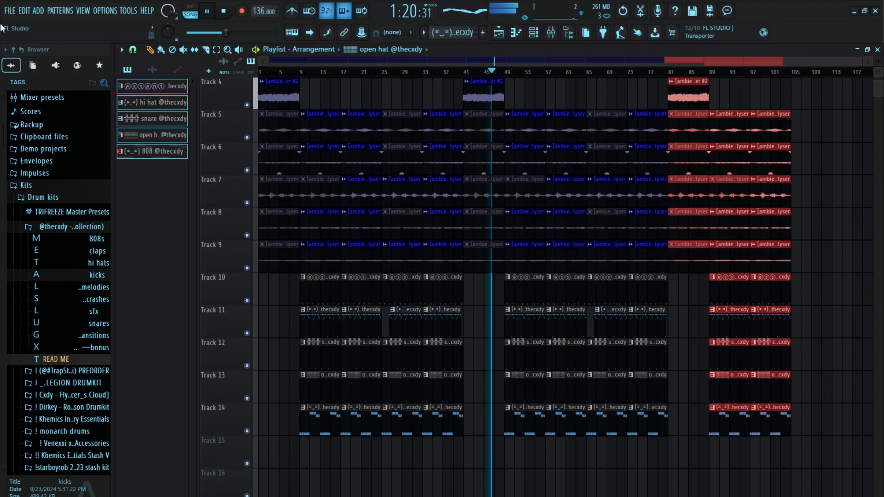